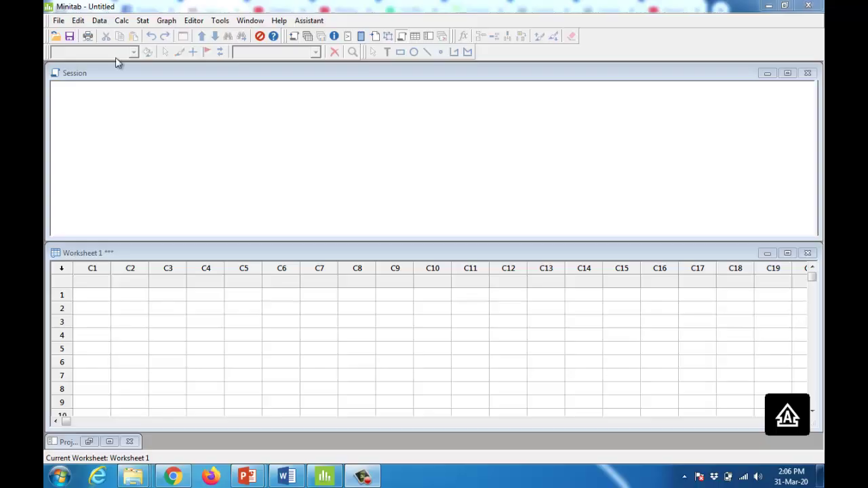
pyautogui.click(167, 22)
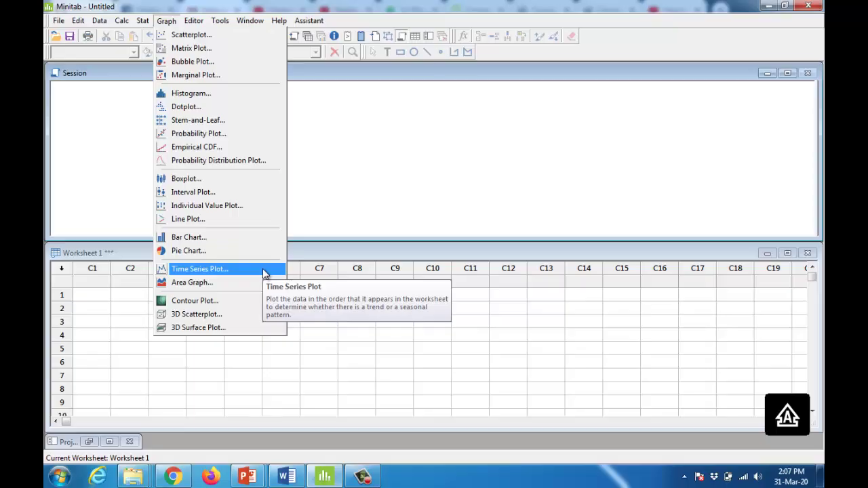
pyautogui.click(321, 258)
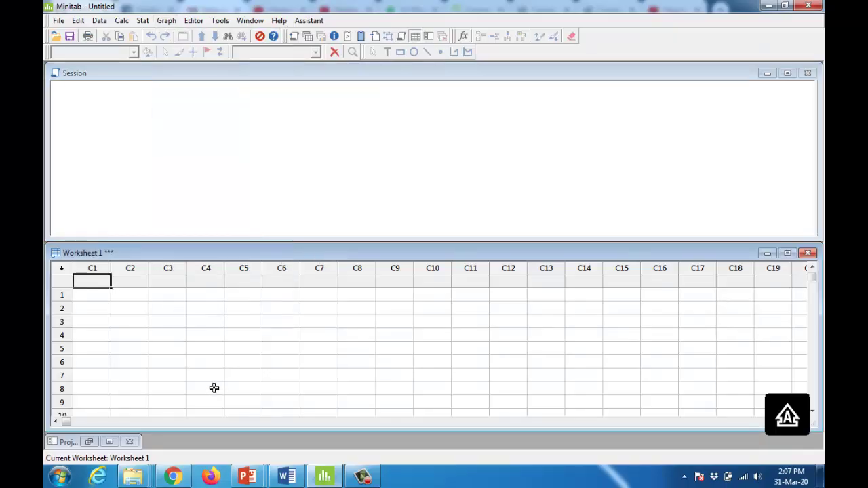
# Open datafile.csv from the Dropbox folder in Excel, accepting the format mismatch, and review its records down to the last row.
pyautogui.moveTo(133, 480)
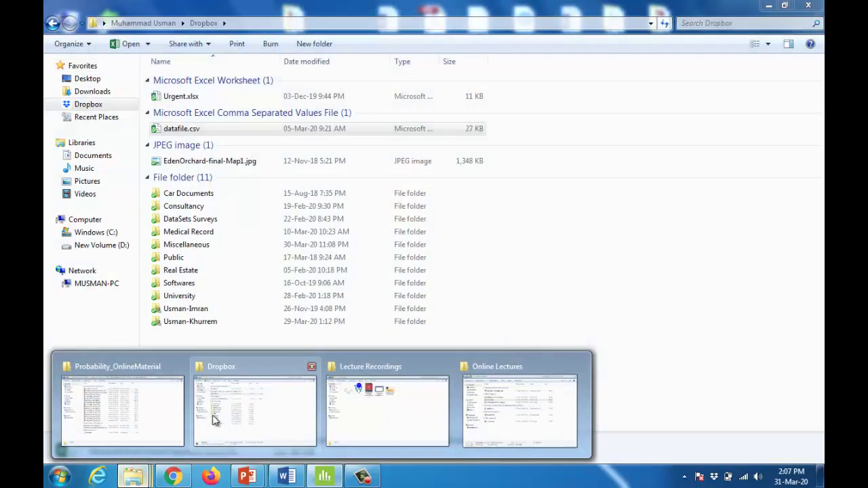
pyautogui.click(220, 417)
pyautogui.doubleClick(197, 130)
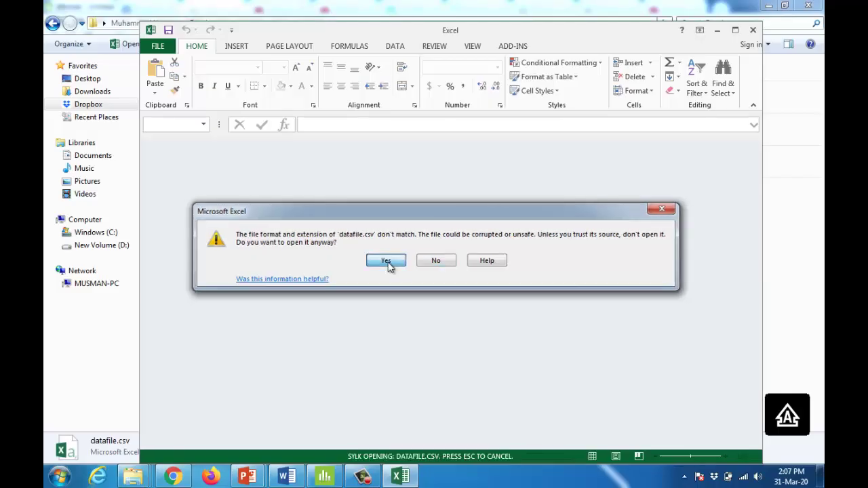
pyautogui.click(387, 262)
pyautogui.click(410, 260)
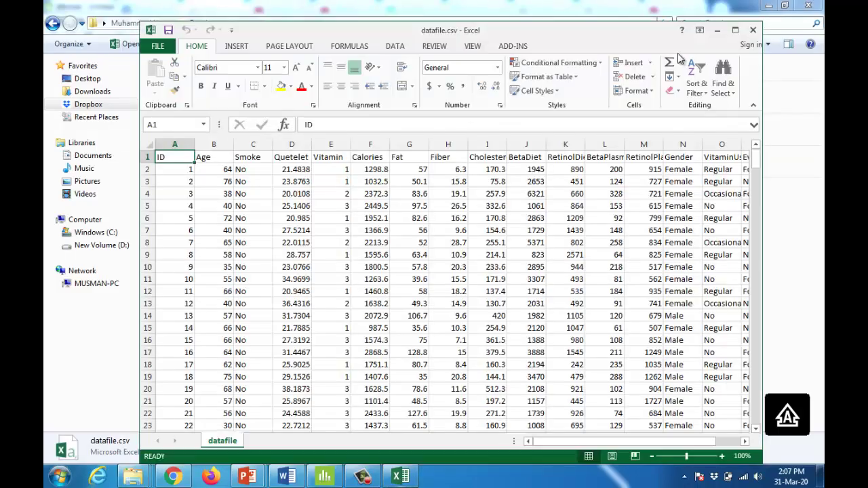
pyautogui.click(735, 30)
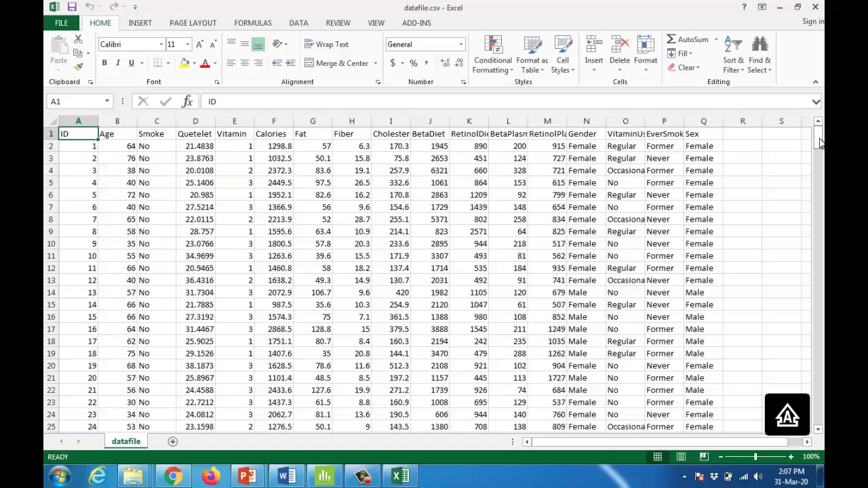
pyautogui.moveTo(818, 139); pyautogui.dragTo(821, 421)
pyautogui.scroll(-3, 321, 330)
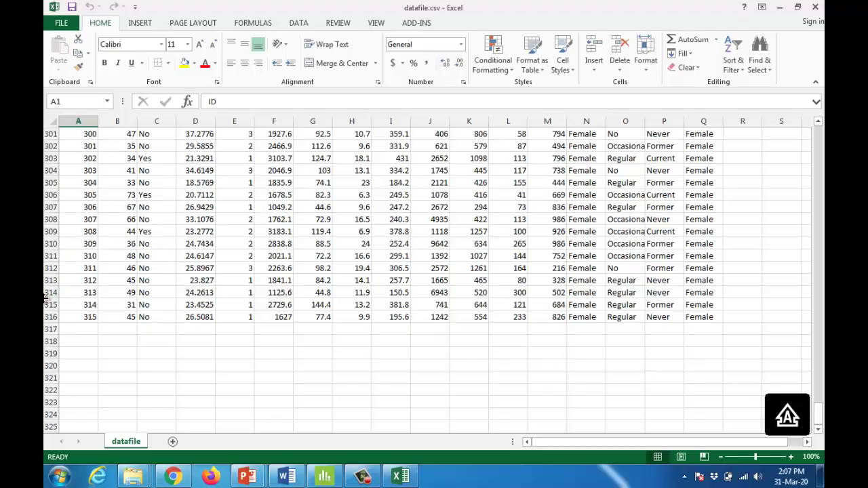
pyautogui.moveTo(818, 420); pyautogui.dragTo(818, 135)
# Switch to the Online Lectures folder and open Description of dataset.pdf.
pyautogui.hotkey('alt', 'Tab')
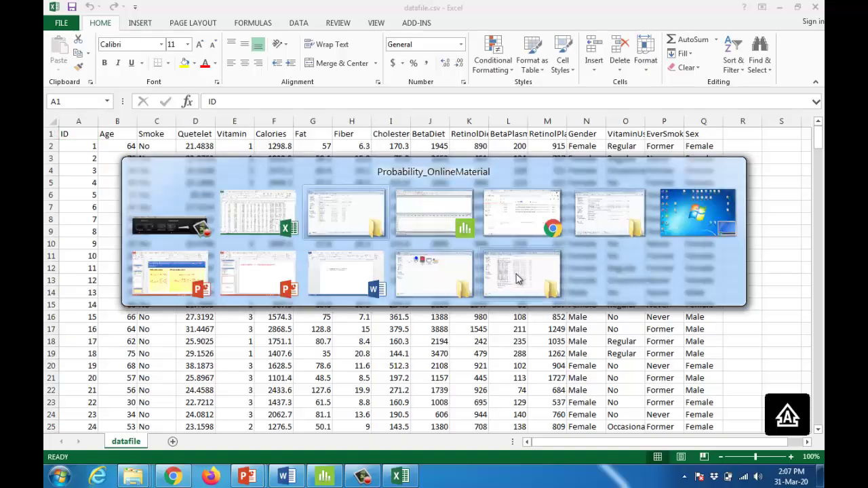
pyautogui.hotkey('alt', 'Tab')
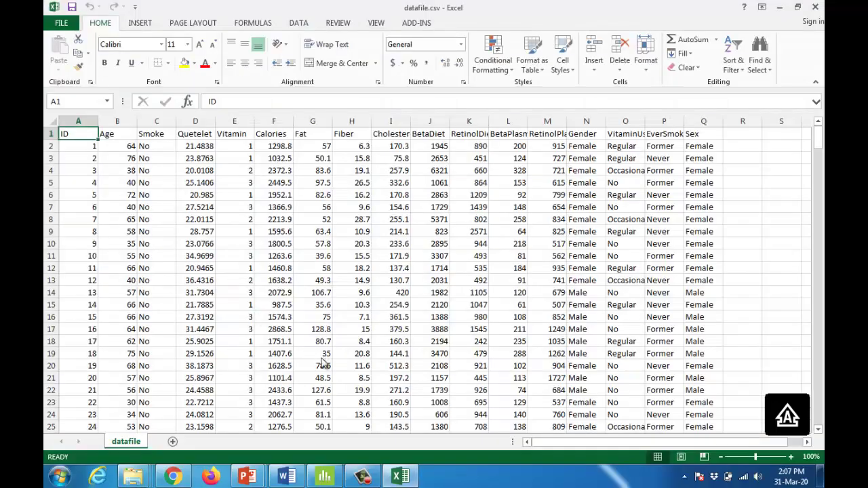
pyautogui.hotkey('alt', 'Tab')
pyautogui.hotkey('alt', 'Tab')
pyautogui.hotkey('alt', 'Tab')
pyautogui.hotkey('alt', 'Tab')
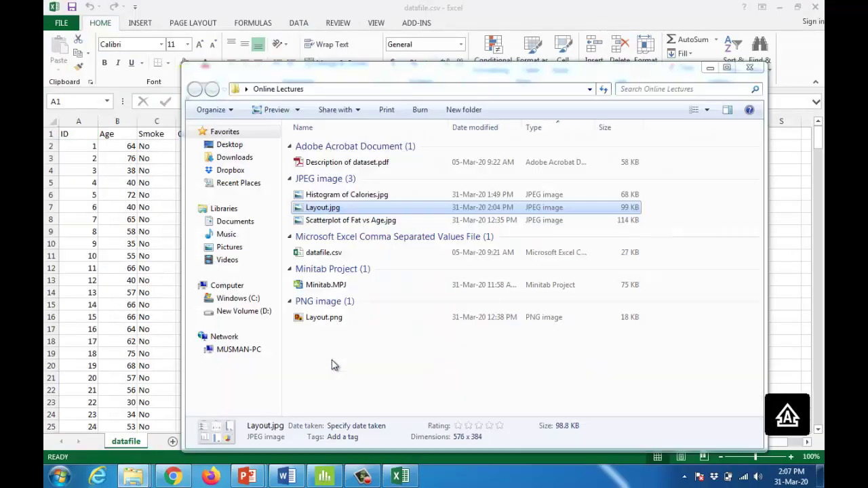
pyautogui.click(343, 168)
pyautogui.doubleClick(343, 168)
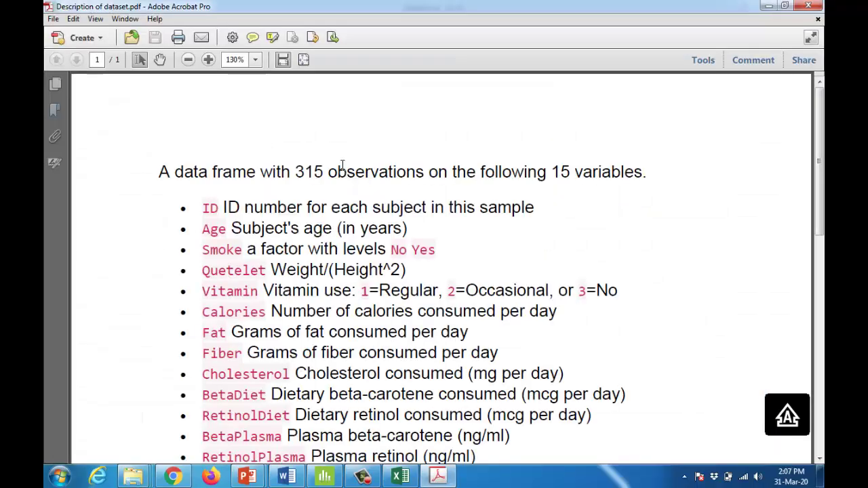
# Examine the variable descriptions in the dataset document, including Age, Vitamin, Calories, Cholesterol and Fiber, and close the document.
pyautogui.scroll(-3, 206, 249)
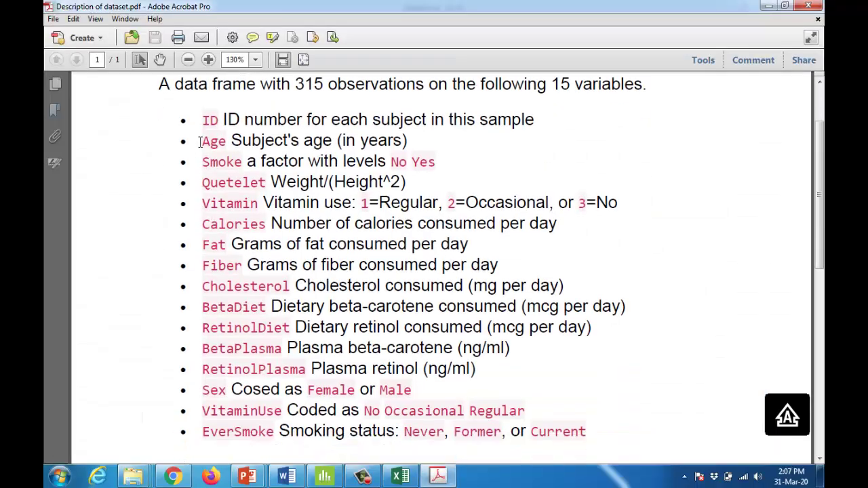
pyautogui.moveTo(202, 141); pyautogui.dragTo(327, 149)
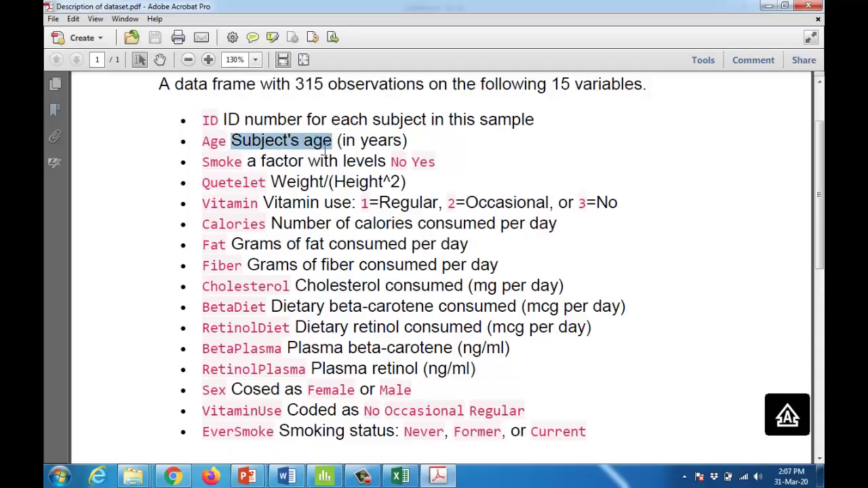
pyautogui.moveTo(210, 203); pyautogui.dragTo(364, 202)
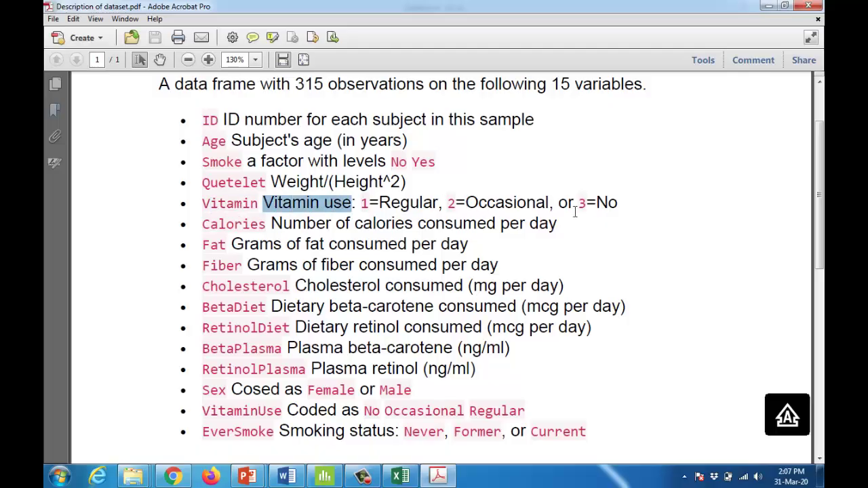
pyautogui.moveTo(205, 225); pyautogui.dragTo(261, 224)
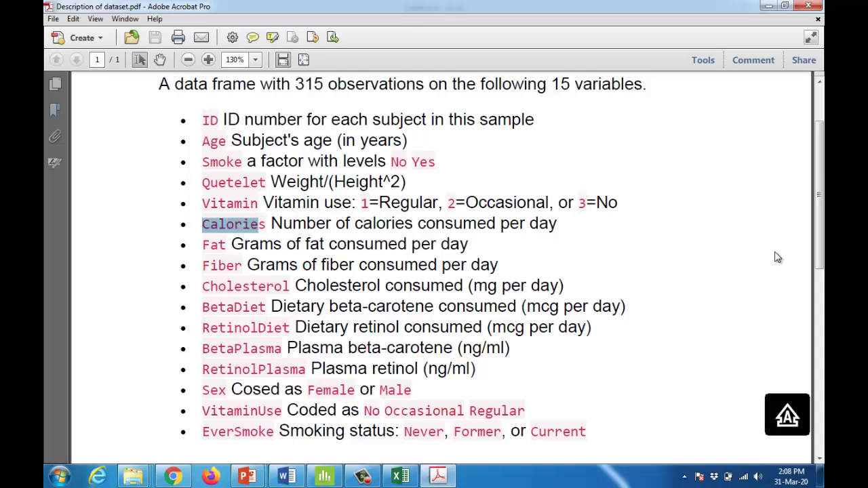
pyautogui.moveTo(822, 223)
pyautogui.mouseDown()
pyautogui.moveTo(823, 234)
pyautogui.moveTo(822, 224)
pyautogui.mouseUp()
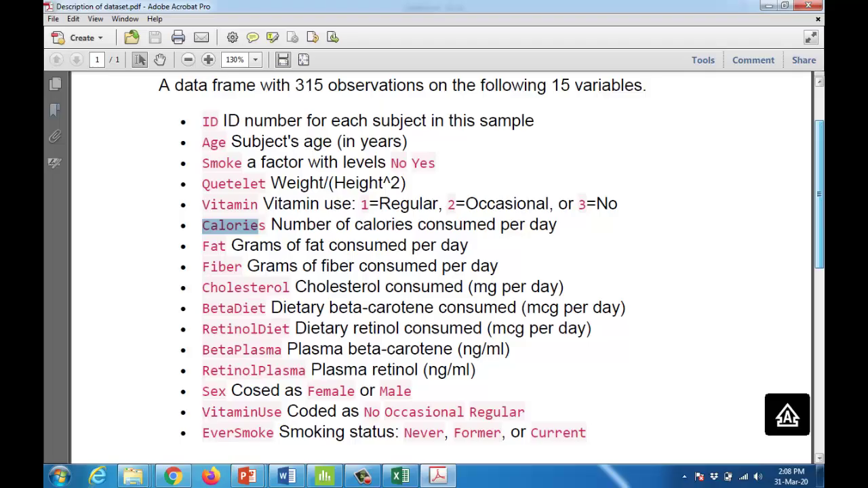
pyautogui.moveTo(822, 223); pyautogui.dragTo(822, 220)
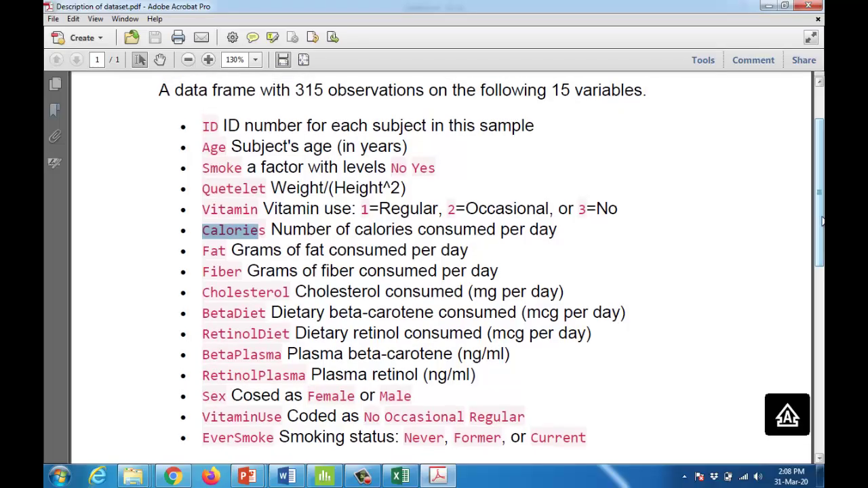
pyautogui.moveTo(204, 295); pyautogui.dragTo(290, 293)
pyautogui.moveTo(202, 271); pyautogui.dragTo(243, 271)
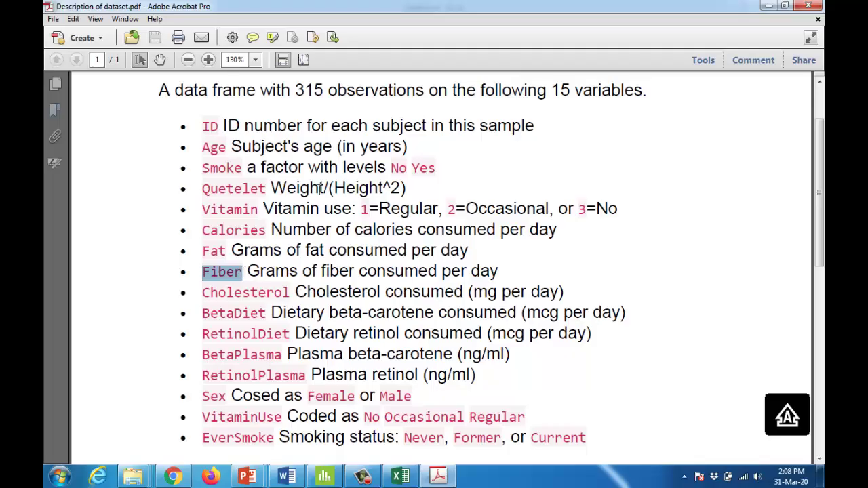
pyautogui.click(811, 7)
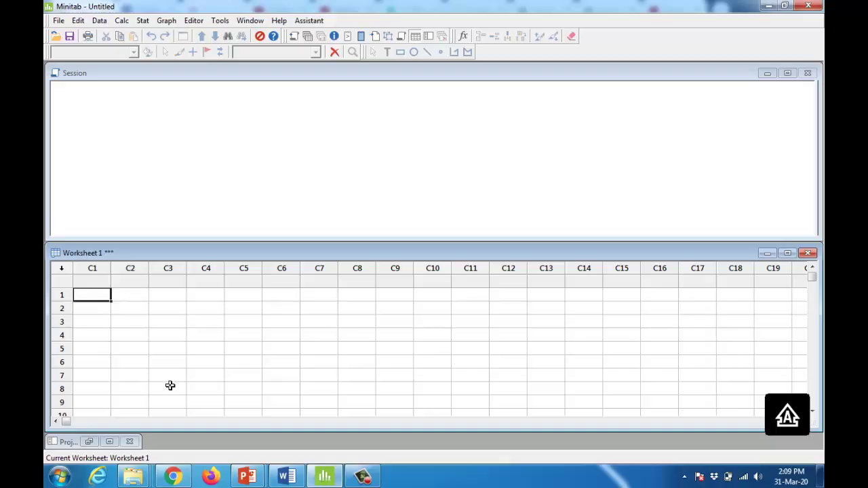
# In Minitab, open datafile.csv from the Online Lectures folder on the Desktop to start its text import.
pyautogui.click(360, 478)
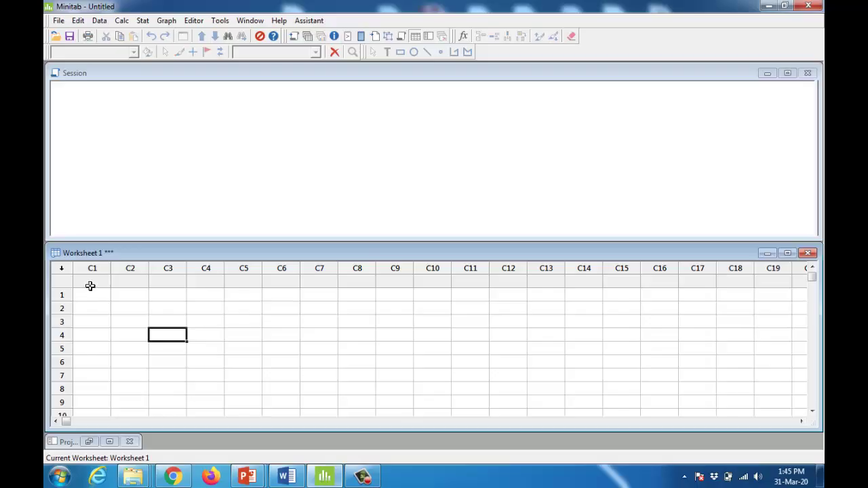
pyautogui.click(88, 284)
pyautogui.click(59, 21)
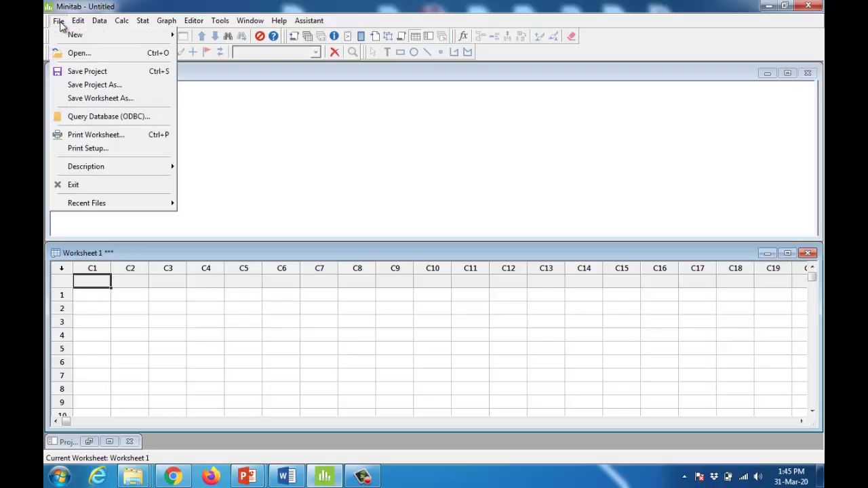
pyautogui.click(79, 53)
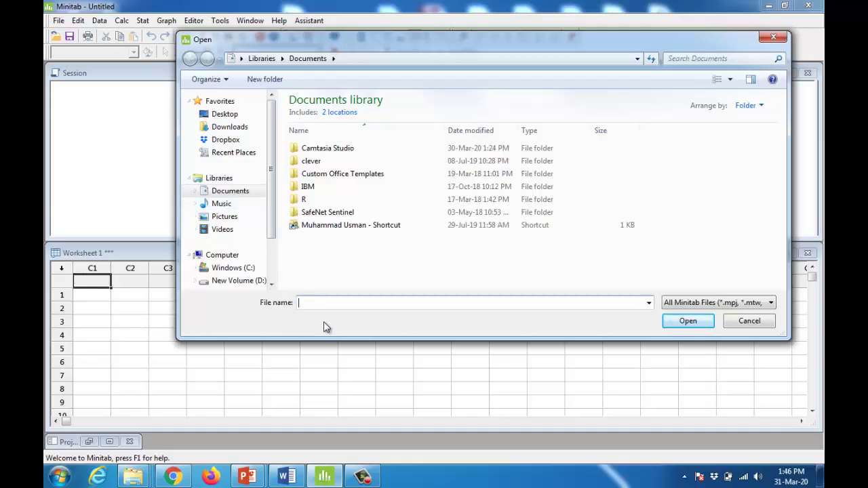
pyautogui.click(224, 114)
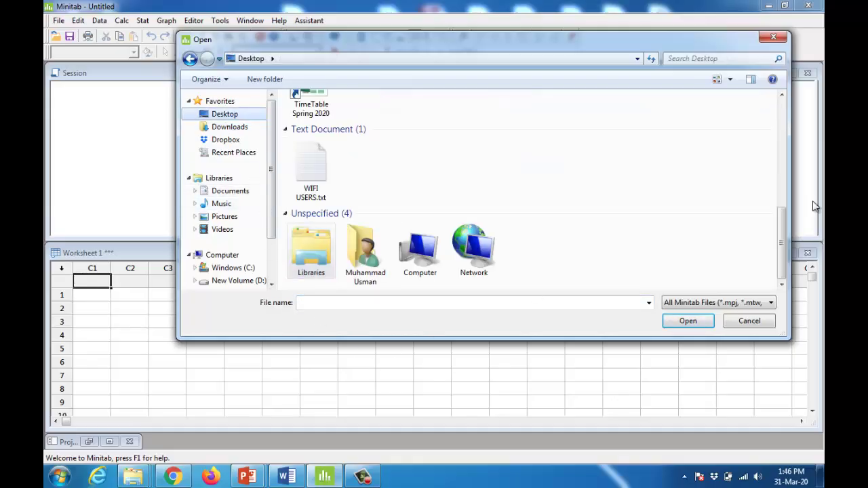
pyautogui.moveTo(785, 259); pyautogui.dragTo(784, 132)
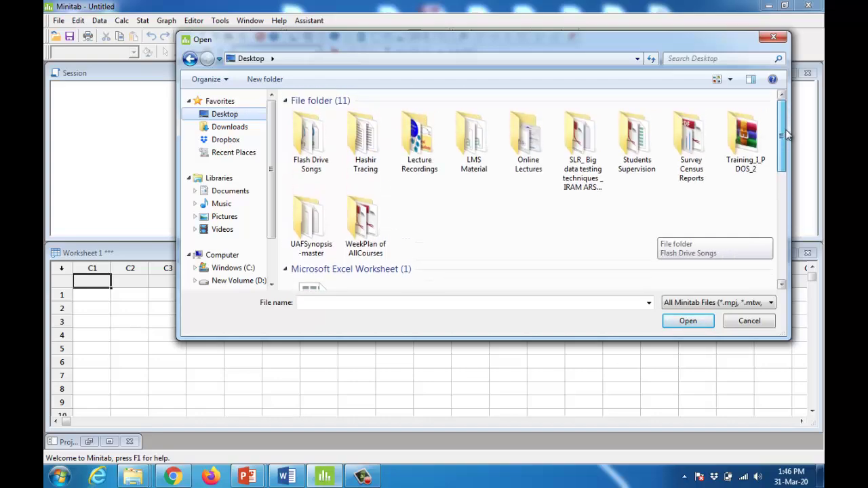
pyautogui.moveTo(785, 132); pyautogui.dragTo(785, 139)
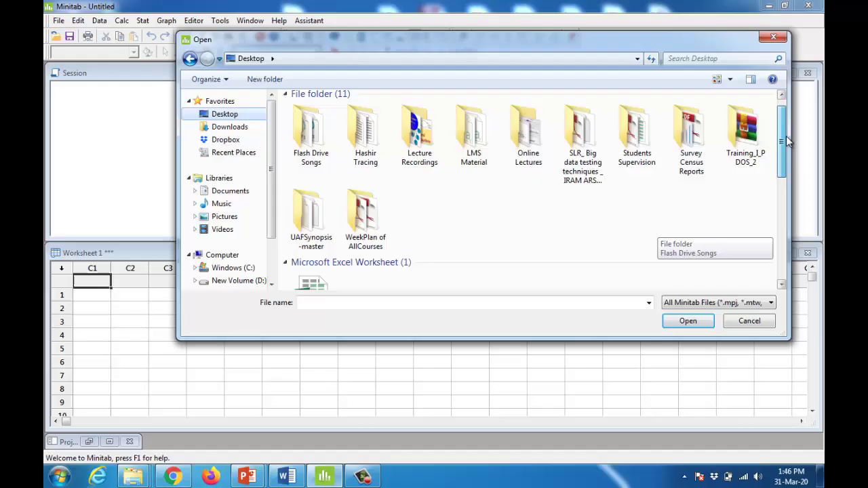
pyautogui.doubleClick(520, 162)
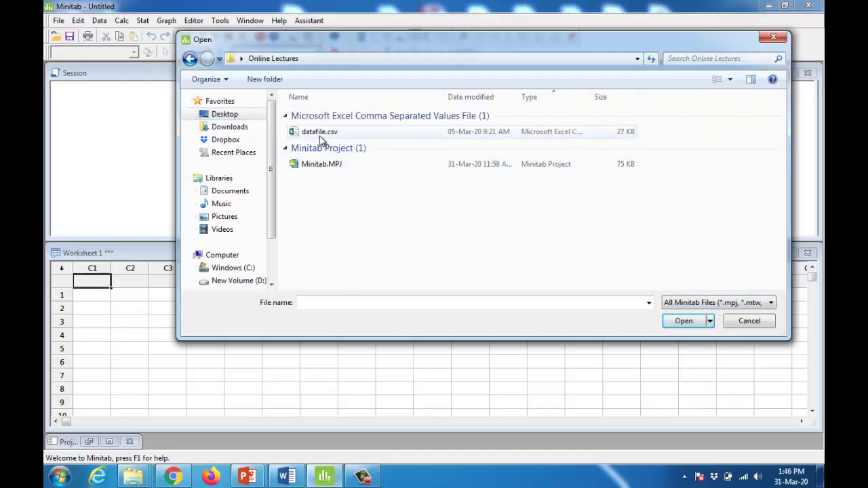
pyautogui.click(320, 137)
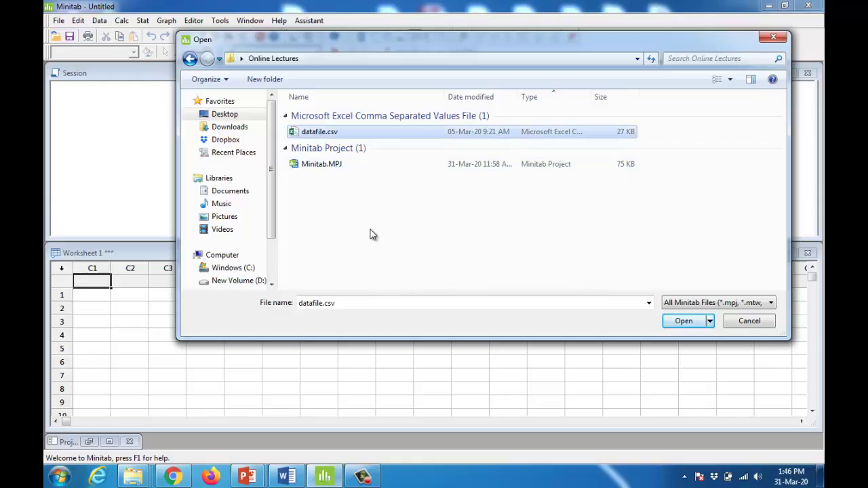
pyautogui.doubleClick(329, 135)
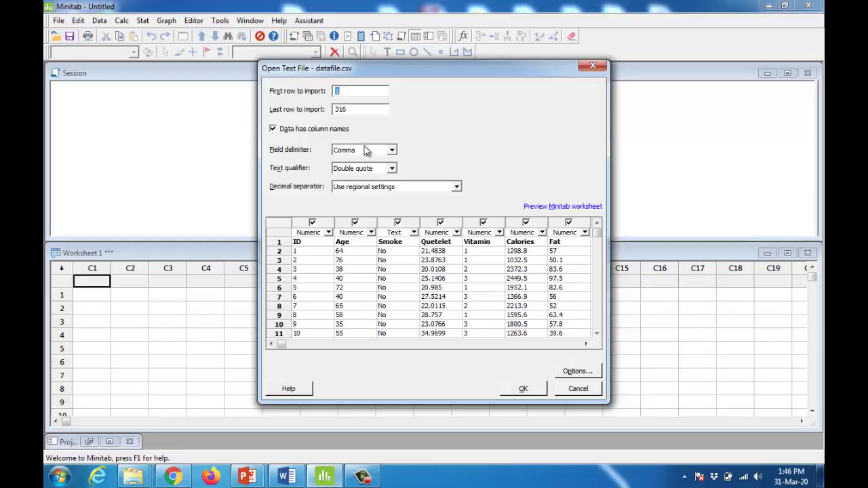
# Try 200 as the last row to import and reset it to 316.
pyautogui.click(357, 109)
pyautogui.moveTo(380, 67); pyautogui.dragTo(360, 76)
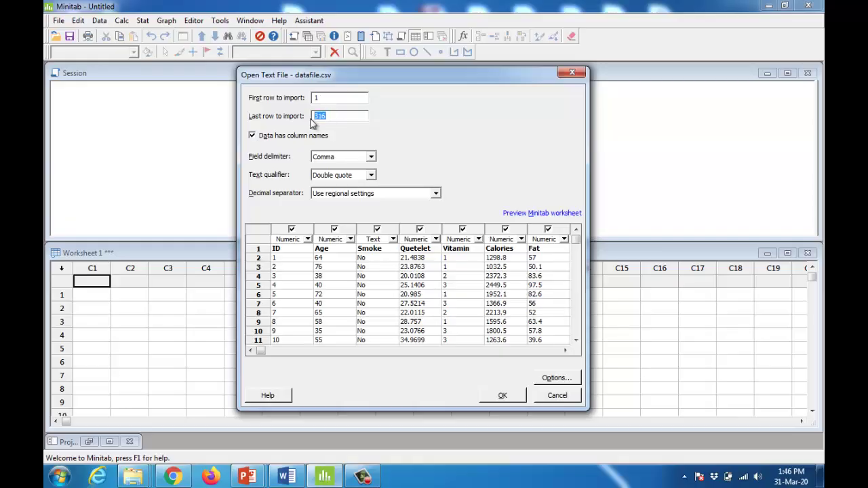
pyautogui.write('200')
pyautogui.moveTo(341, 117); pyautogui.dragTo(305, 120)
pyautogui.write('31')
# Turn off the option that the data has column names, compare the preview's data types, and turn it back on.
pyautogui.click(252, 137)
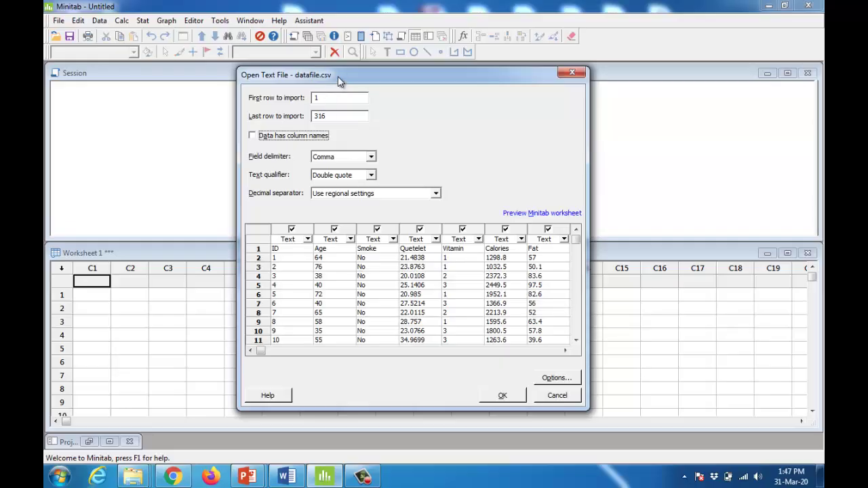
pyautogui.moveTo(335, 75); pyautogui.dragTo(373, 73)
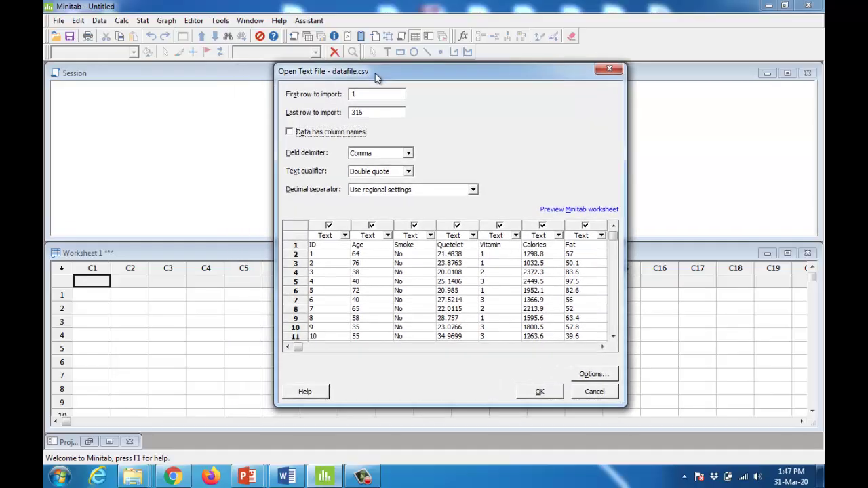
pyautogui.click(290, 133)
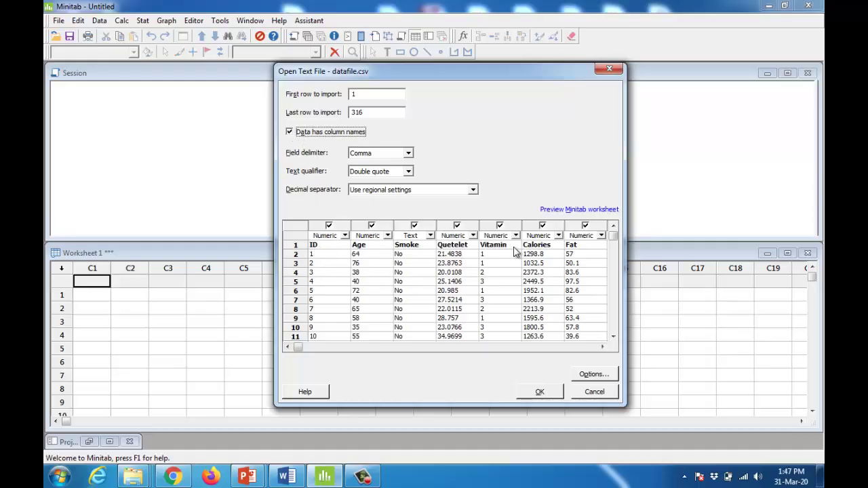
# Examine the column names, data types and values in the import preview from ID through Sex.
pyautogui.click(328, 255)
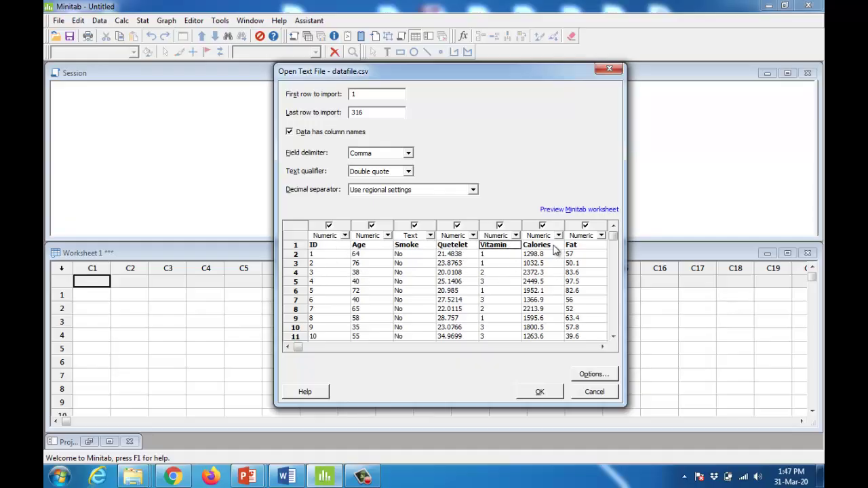
pyautogui.click(602, 347)
pyautogui.click(602, 347)
pyautogui.click(602, 347)
pyautogui.click(602, 347)
pyautogui.click(602, 347)
pyautogui.click(601, 347)
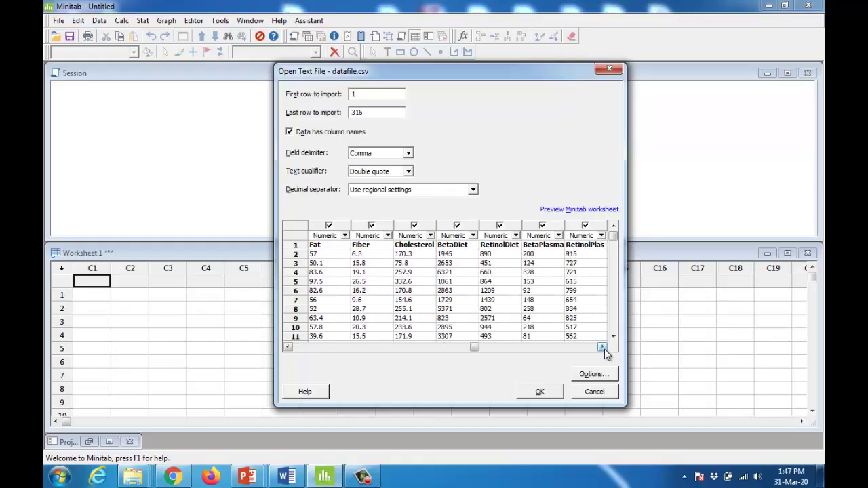
pyautogui.click(602, 347)
pyautogui.click(602, 347)
pyautogui.click(601, 347)
pyautogui.click(602, 347)
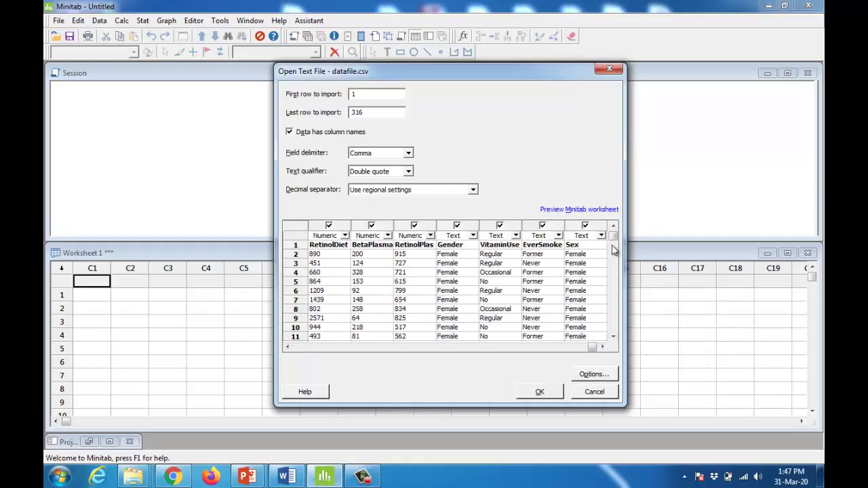
# Examine the data rows in the import preview down to about row 32, checking both the last and first columns.
pyautogui.click(612, 336)
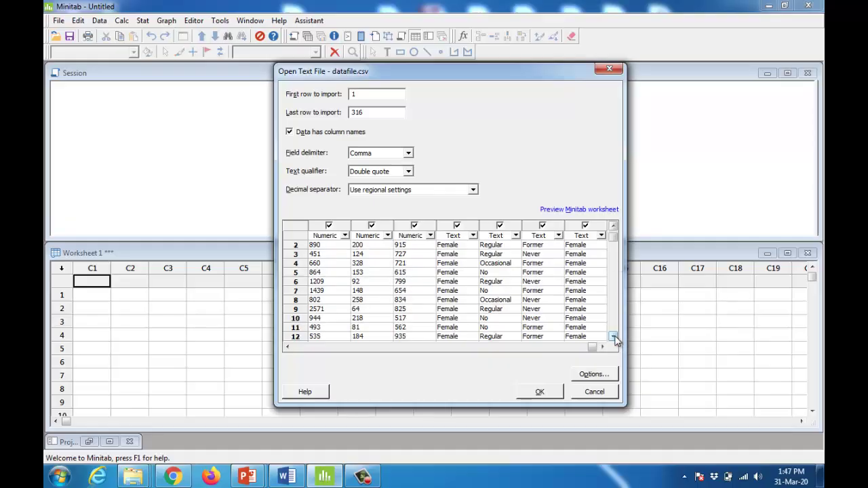
pyautogui.click(613, 336)
pyautogui.click(612, 336)
pyautogui.click(613, 336)
pyautogui.click(612, 336)
pyautogui.click(613, 336)
pyautogui.click(613, 336)
pyautogui.click(613, 336)
pyautogui.click(613, 336)
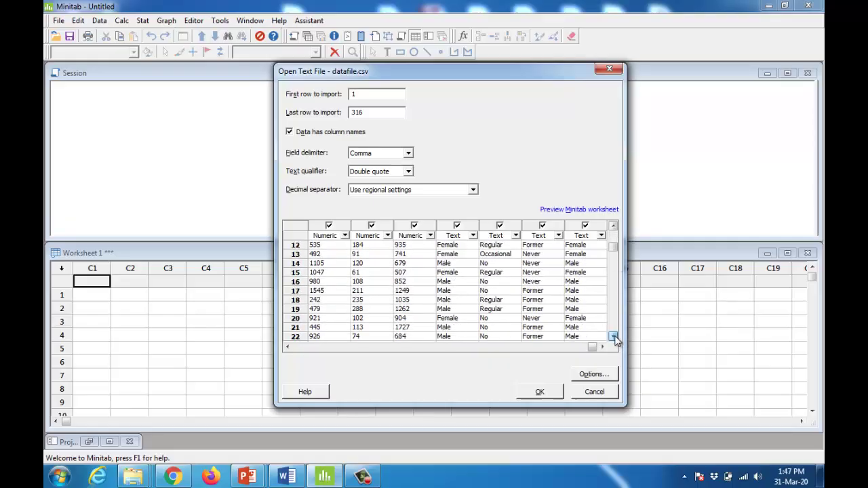
pyautogui.click(613, 336)
pyautogui.click(612, 336)
pyautogui.click(613, 336)
pyautogui.click(613, 336)
pyautogui.click(613, 337)
pyautogui.click(613, 336)
pyautogui.click(612, 336)
pyautogui.click(613, 336)
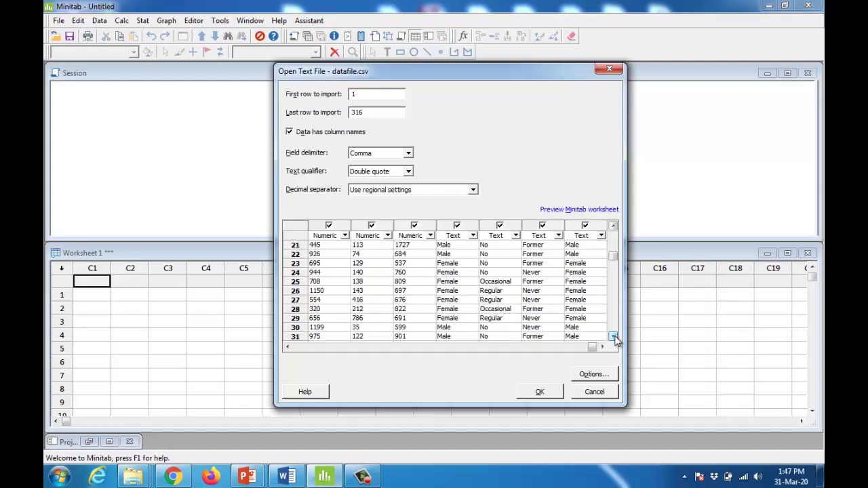
pyautogui.click(614, 337)
pyautogui.moveTo(592, 347); pyautogui.dragTo(294, 351)
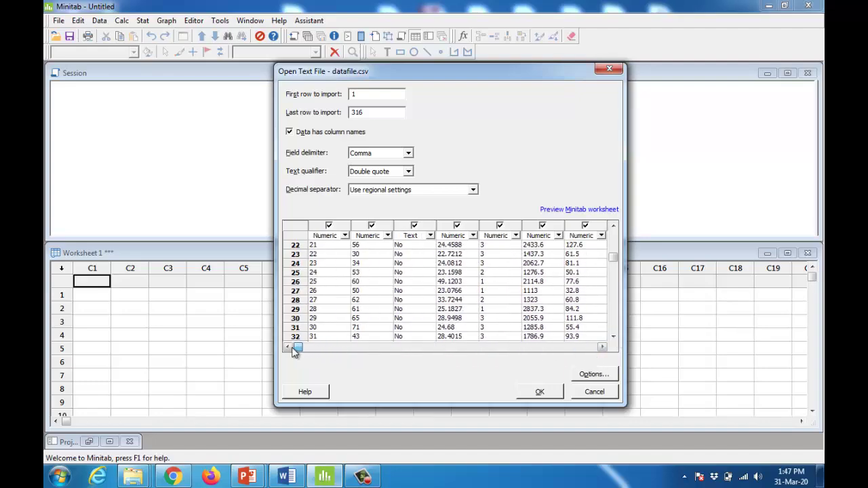
# Import datafile.csv into the worksheet with the current settings and check its last data rows.
pyautogui.click(539, 391)
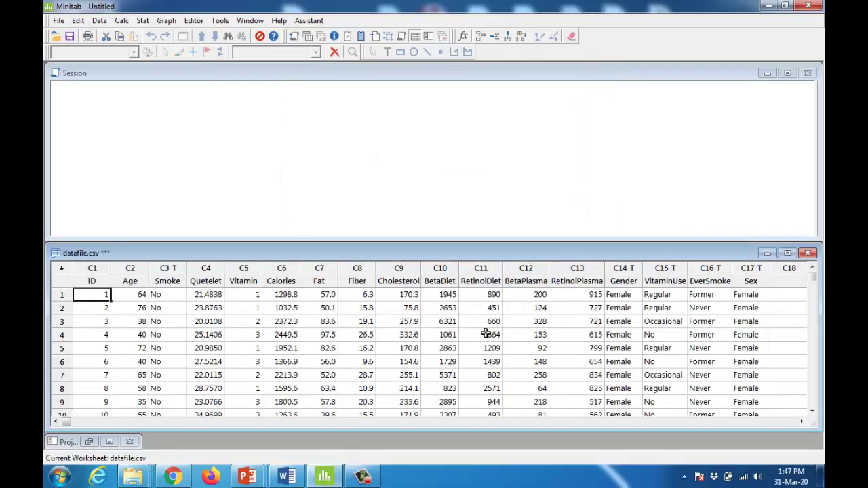
pyautogui.moveTo(812, 277); pyautogui.dragTo(812, 401)
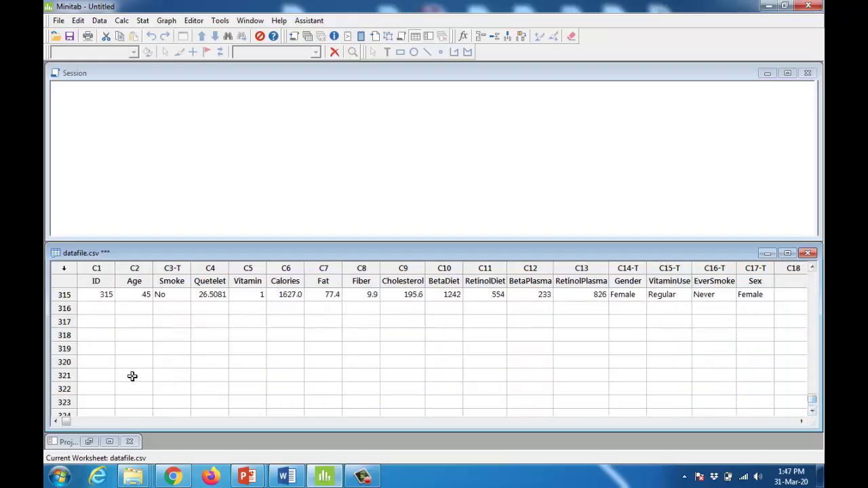
pyautogui.click(98, 334)
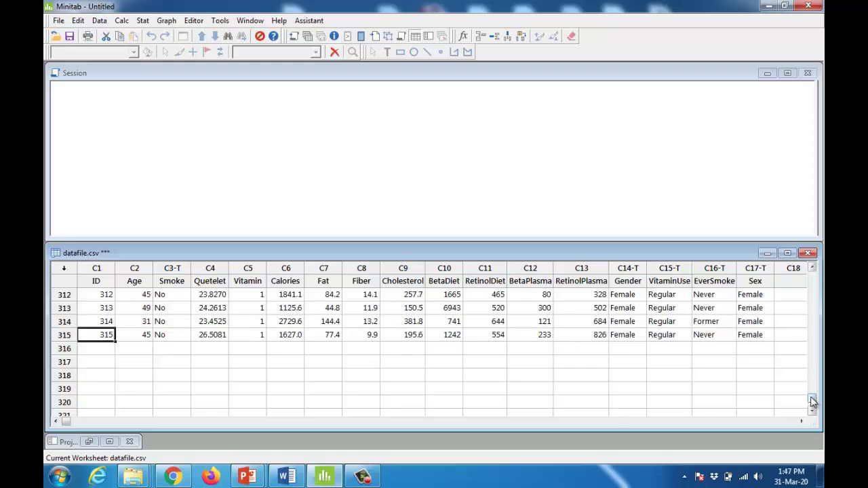
pyautogui.moveTo(812, 399); pyautogui.dragTo(811, 277)
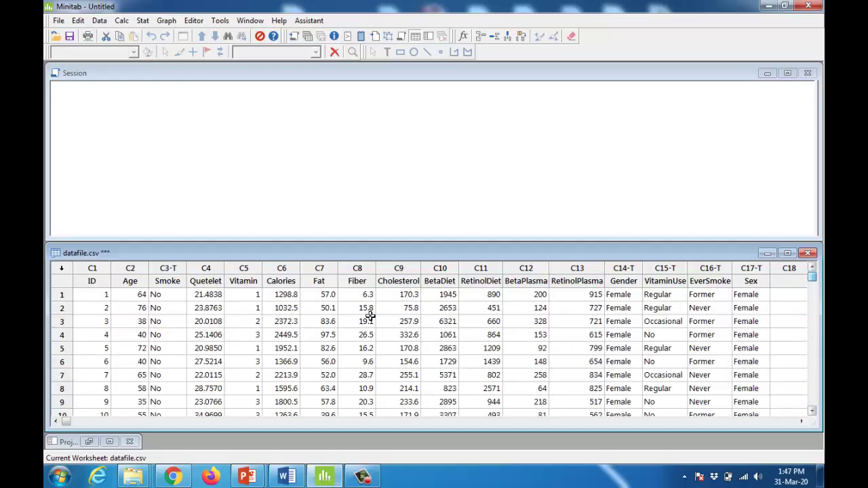
# Review the worksheet's column names from Age through Fiber.
pyautogui.click(131, 281)
pyautogui.click(167, 281)
pyautogui.moveTo(205, 281); pyautogui.dragTo(281, 280)
pyautogui.click(320, 281)
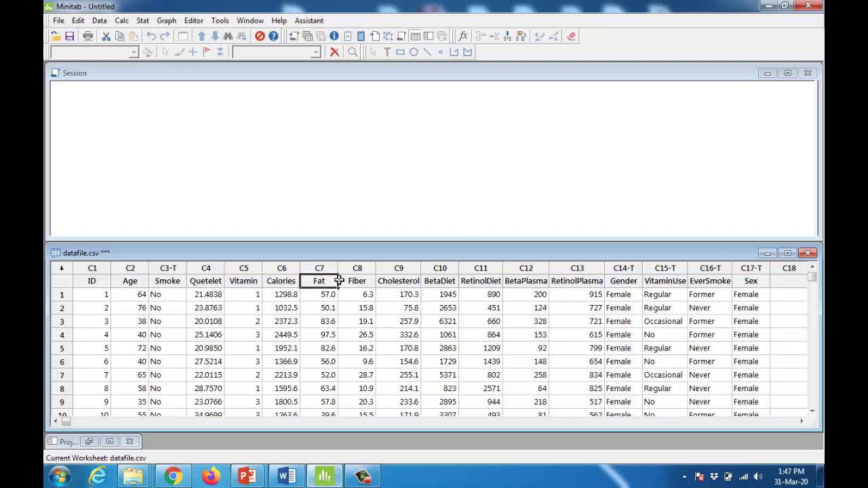
pyautogui.click(359, 282)
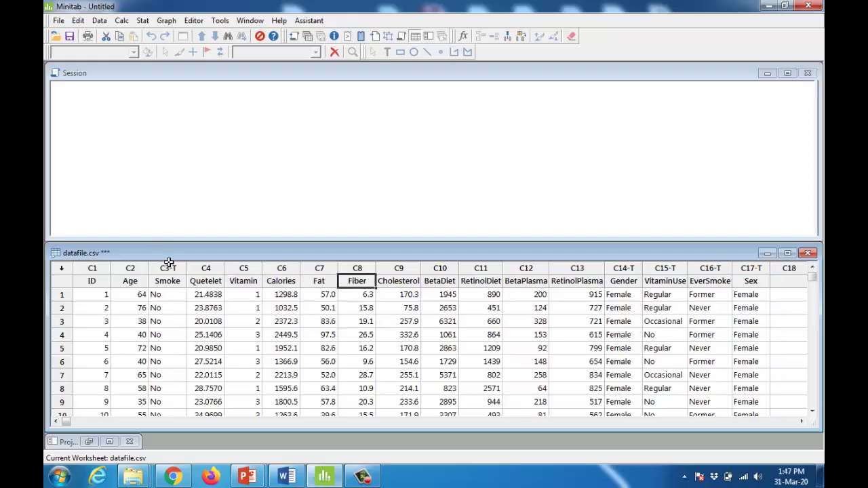
# Create a histogram with fit, using Calories as the graph variable.
pyautogui.click(167, 21)
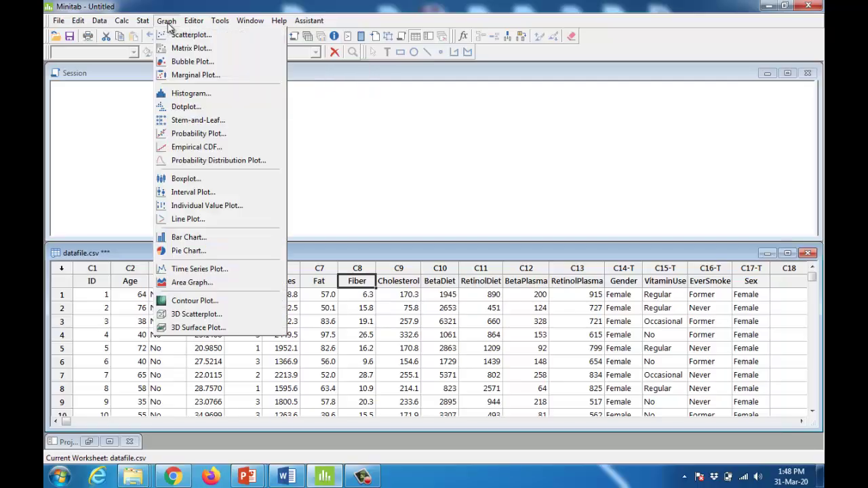
pyautogui.click(198, 92)
pyautogui.moveTo(403, 150); pyautogui.dragTo(415, 99)
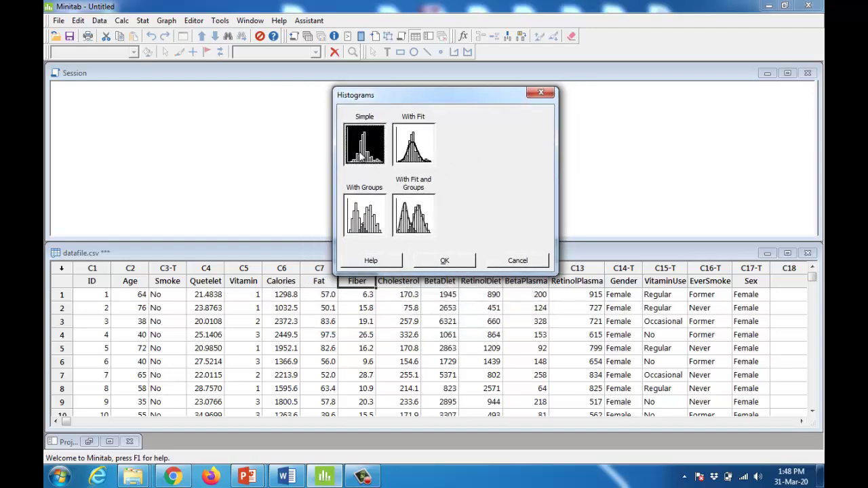
pyautogui.click(409, 159)
pyautogui.click(449, 262)
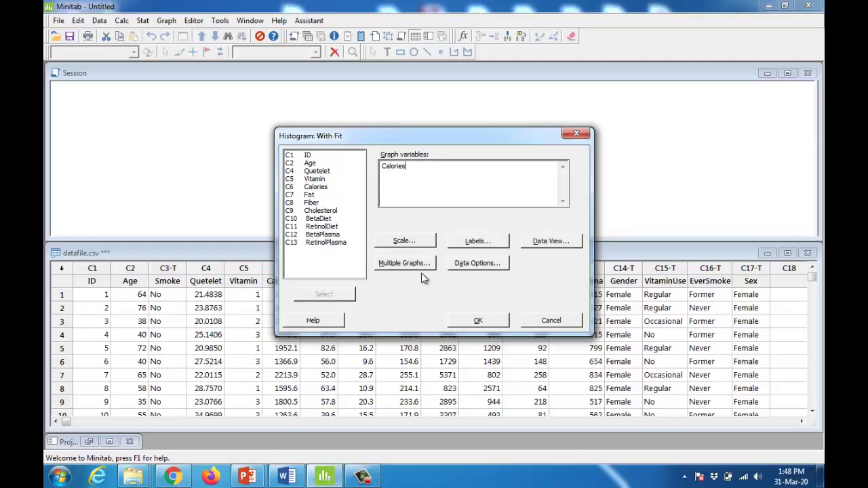
pyautogui.click(456, 320)
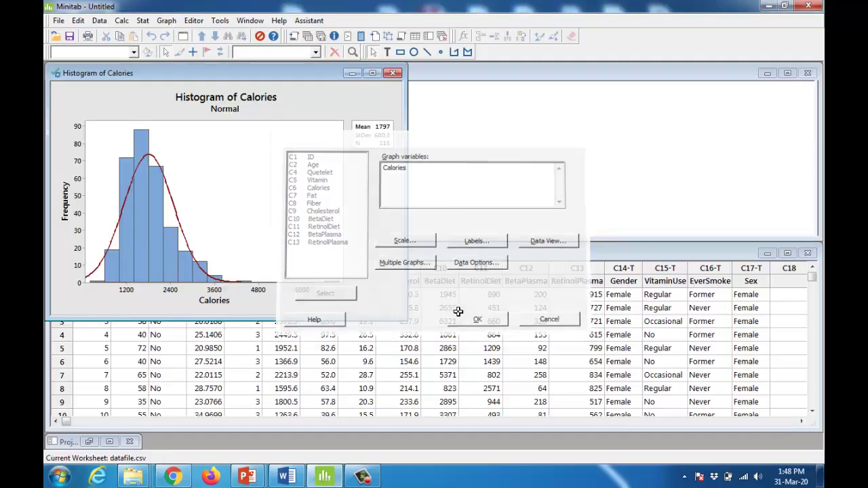
# Maximize the Calories histogram window and slightly enlarge the box of the statistics table beside the plot.
pyautogui.moveTo(311, 74); pyautogui.dragTo(380, 76)
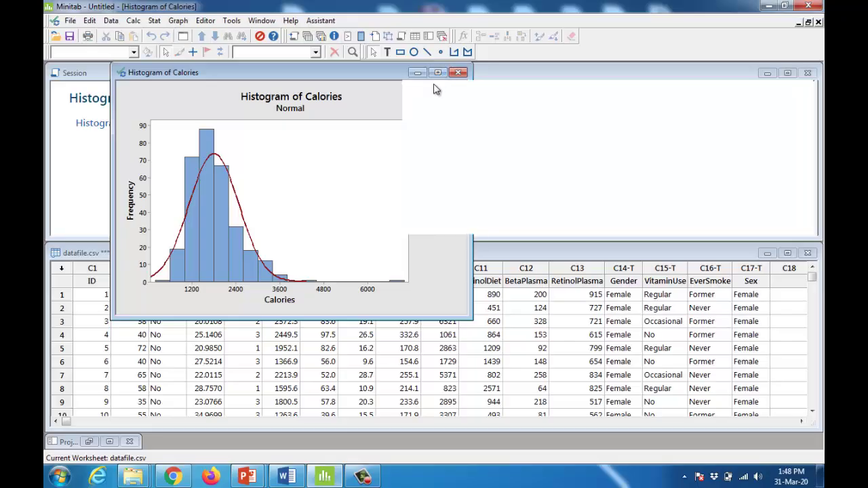
pyautogui.click(438, 72)
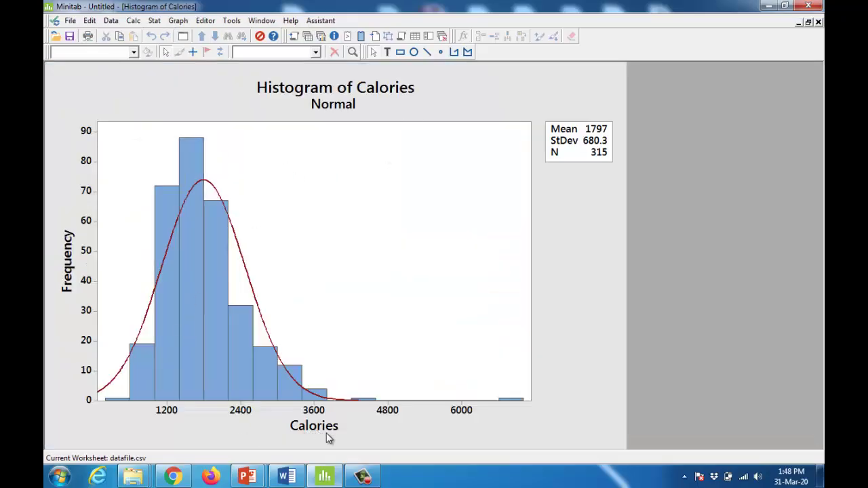
pyautogui.click(599, 159)
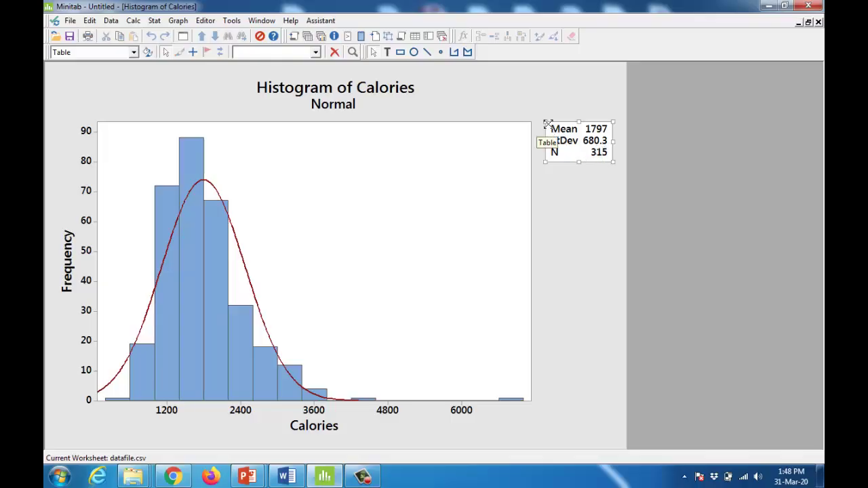
pyautogui.moveTo(543, 121); pyautogui.dragTo(571, 125)
pyautogui.click(595, 207)
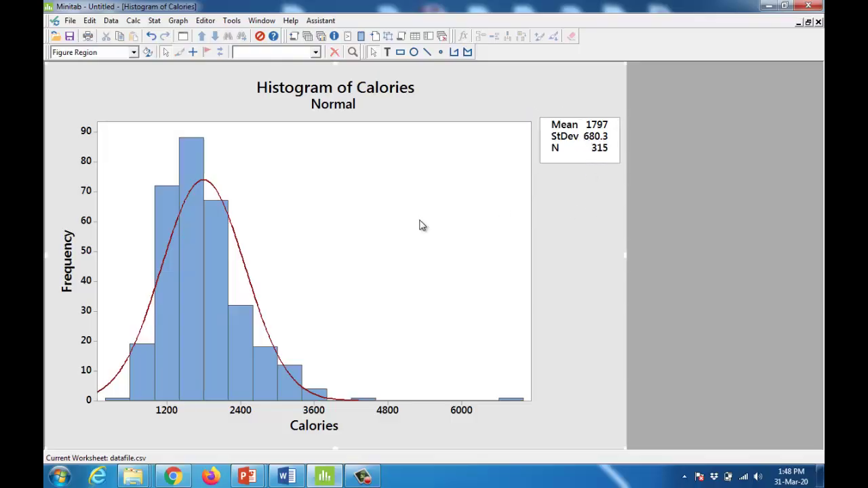
# Format the histogram's title with font size 14 and a red color.
pyautogui.click(334, 91)
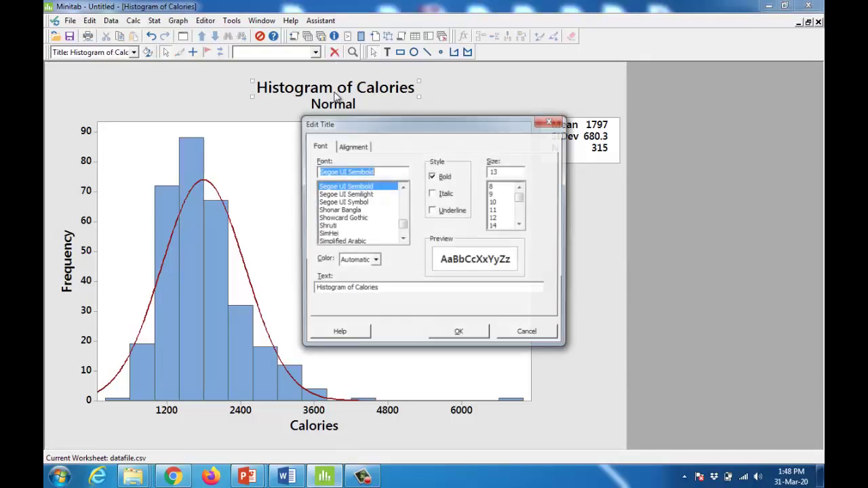
pyautogui.click(391, 289)
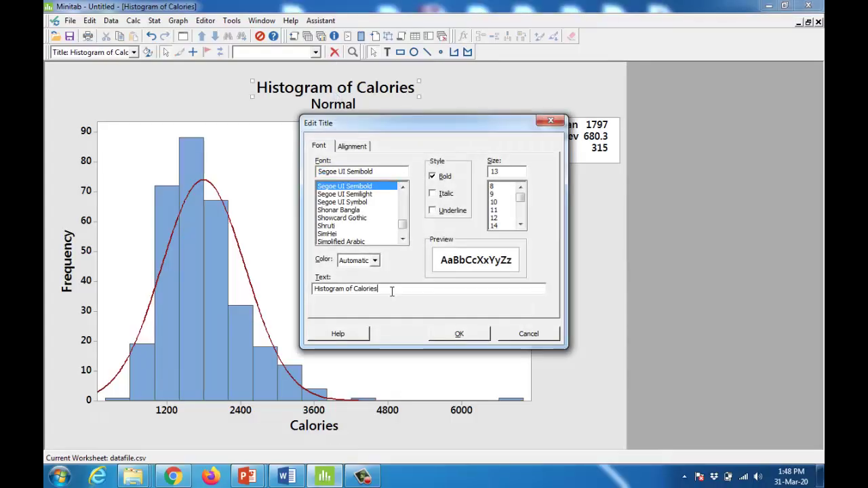
pyautogui.click(498, 202)
pyautogui.click(499, 218)
pyautogui.click(498, 225)
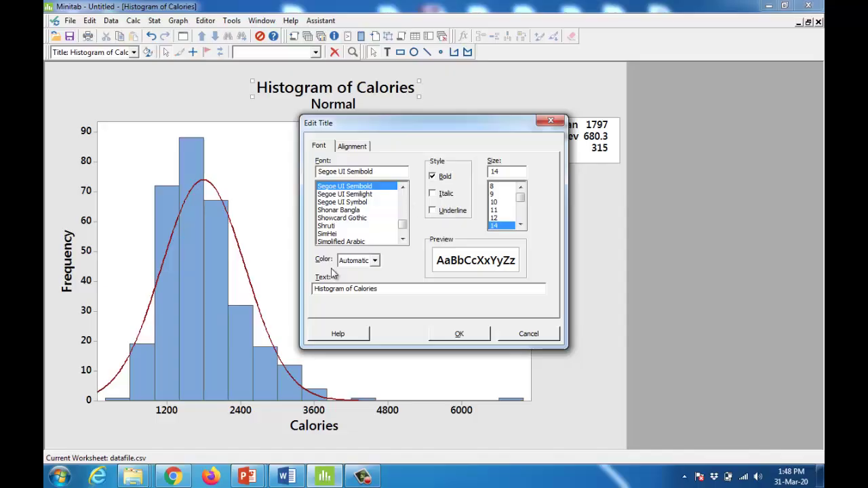
pyautogui.click(374, 261)
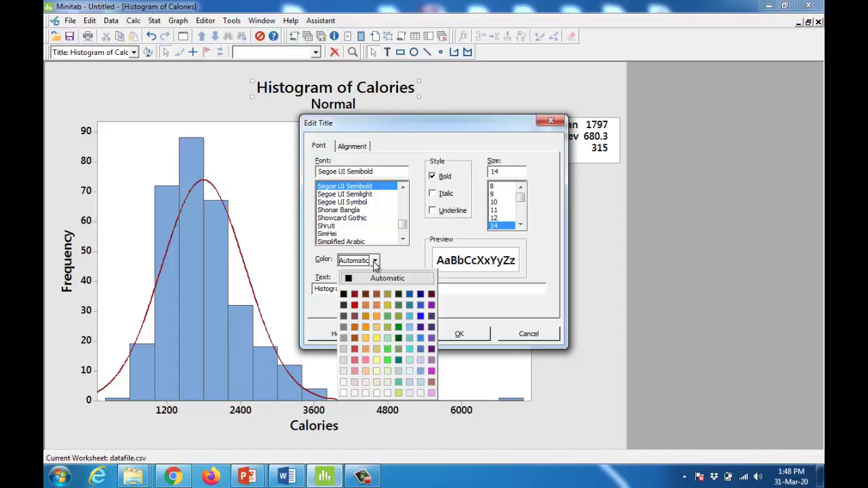
pyautogui.click(354, 305)
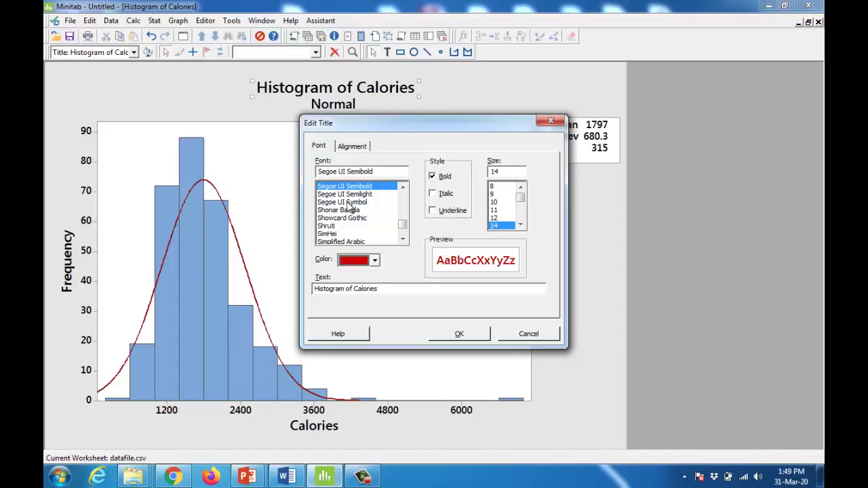
pyautogui.click(351, 194)
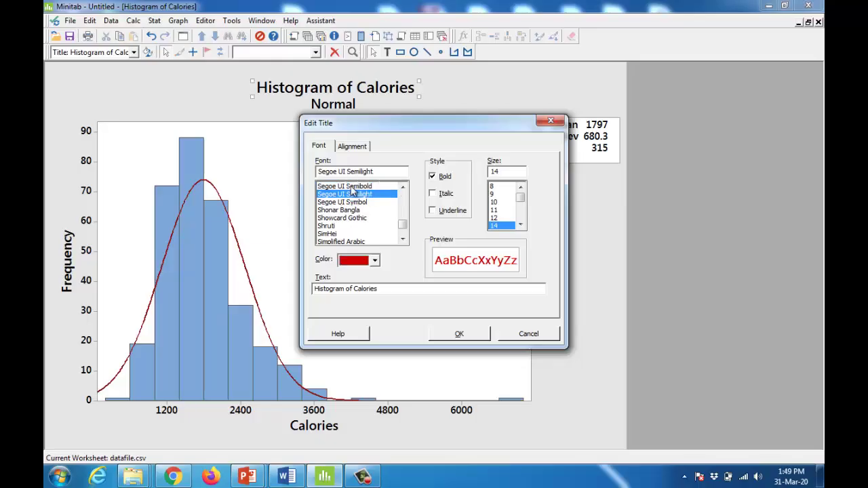
pyautogui.click(459, 333)
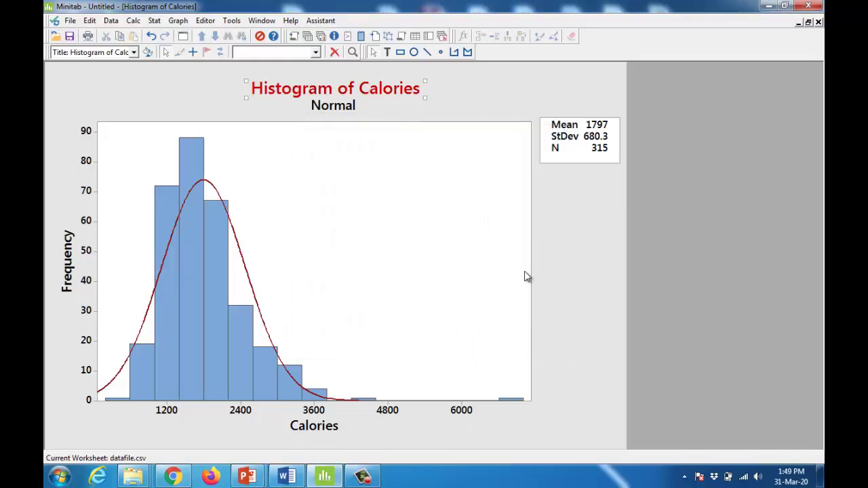
pyautogui.click(582, 354)
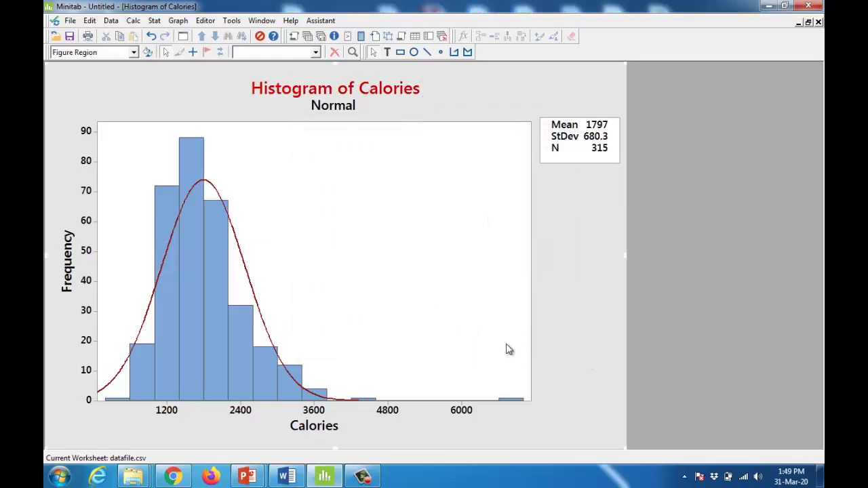
# View the font settings of the Calories axis label and leave them unchanged.
pyautogui.doubleClick(307, 427)
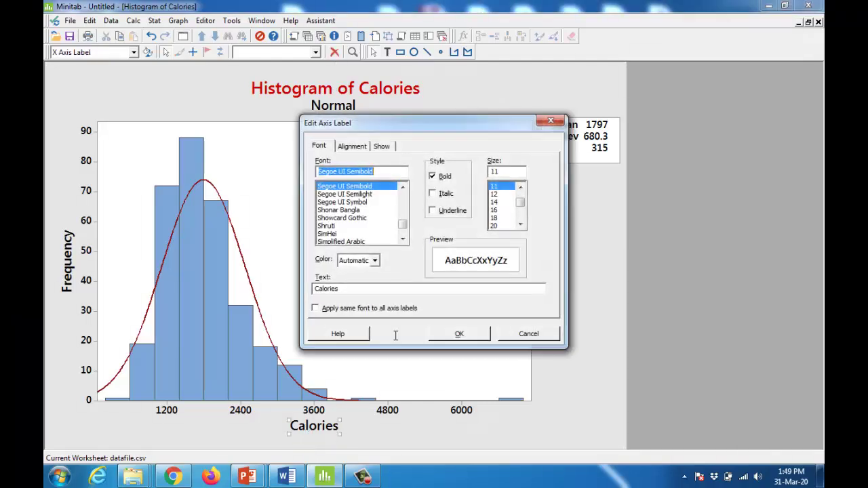
pyautogui.click(549, 120)
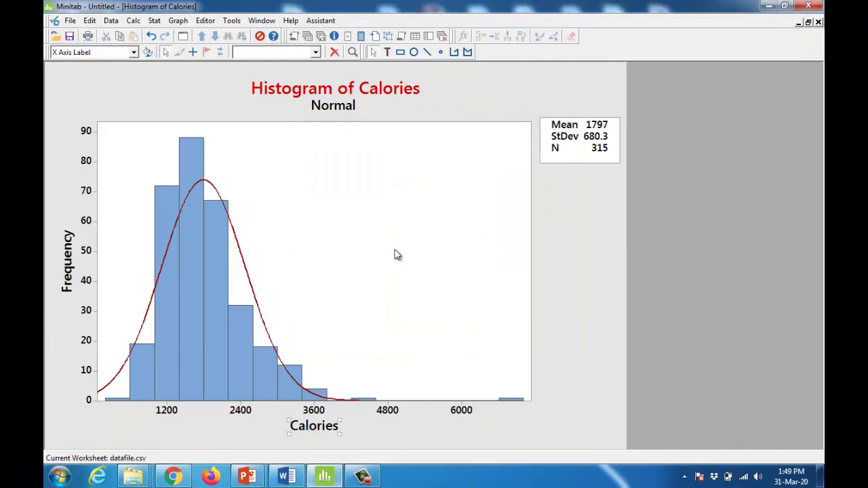
# Restore the maximized histogram to a smaller window and reposition it over the center of the workspace.
pyautogui.click(807, 24)
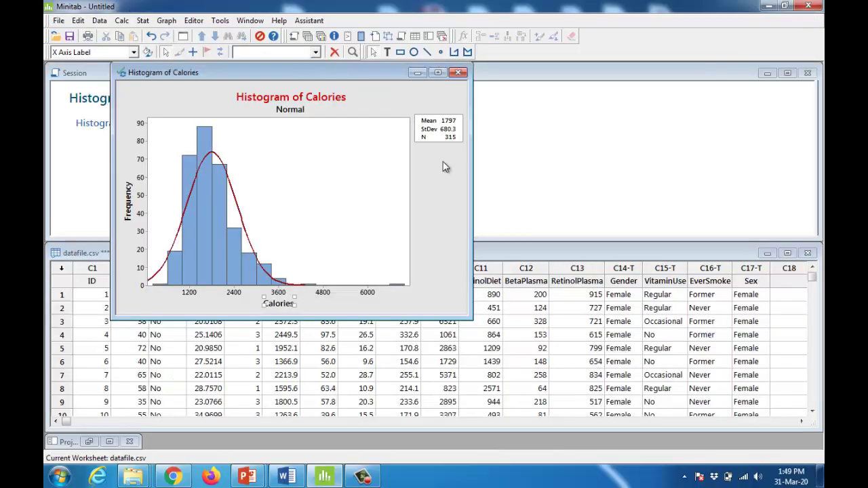
pyautogui.moveTo(305, 75); pyautogui.dragTo(400, 95)
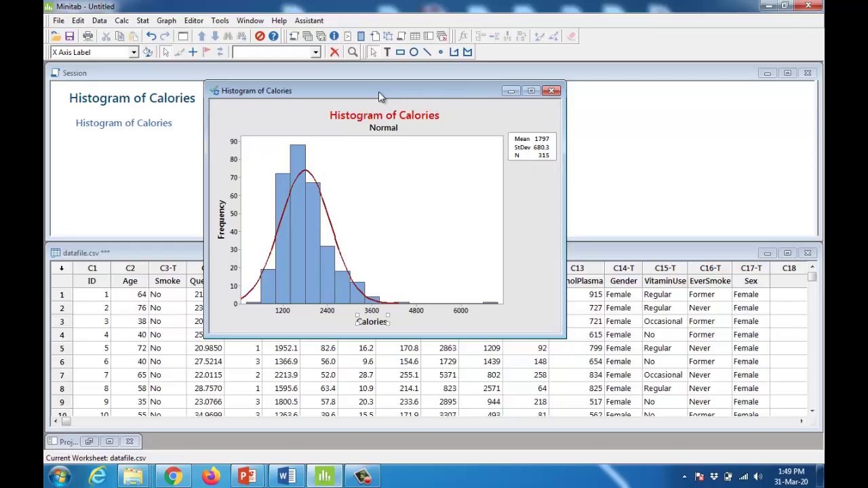
pyautogui.moveTo(371, 92)
pyautogui.mouseDown()
pyautogui.moveTo(368, 78)
pyautogui.moveTo(374, 87)
pyautogui.mouseUp()
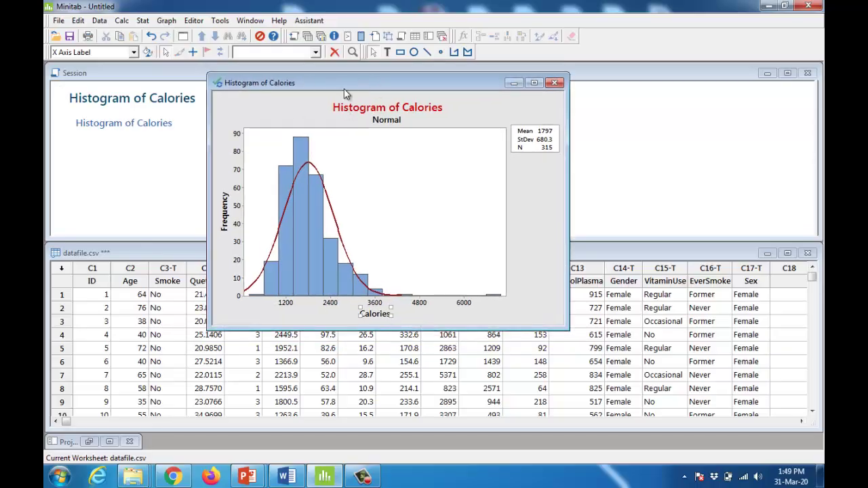
# Save the graph as Histogram of Calories.jpg in JPEG 24 bit color format in the Desktop's Online Lectures folder.
pyautogui.click(58, 20)
pyautogui.click(91, 99)
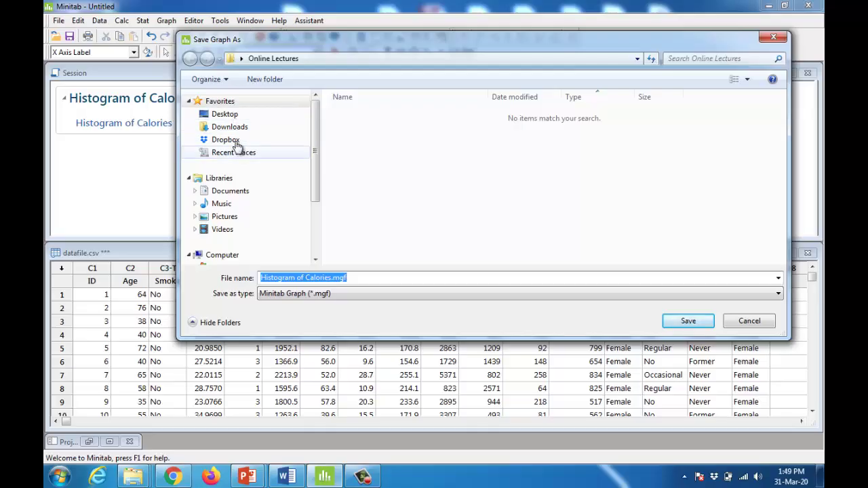
pyautogui.click(222, 114)
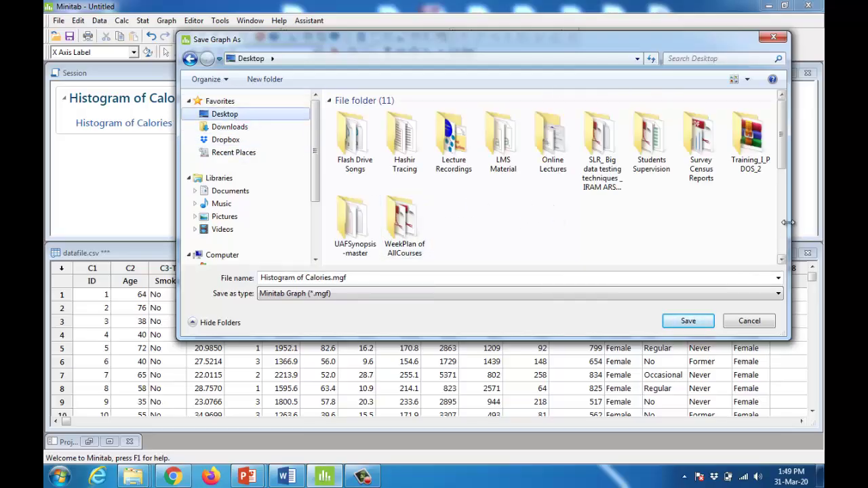
pyautogui.moveTo(788, 222); pyautogui.dragTo(747, 221)
pyautogui.doubleClick(553, 161)
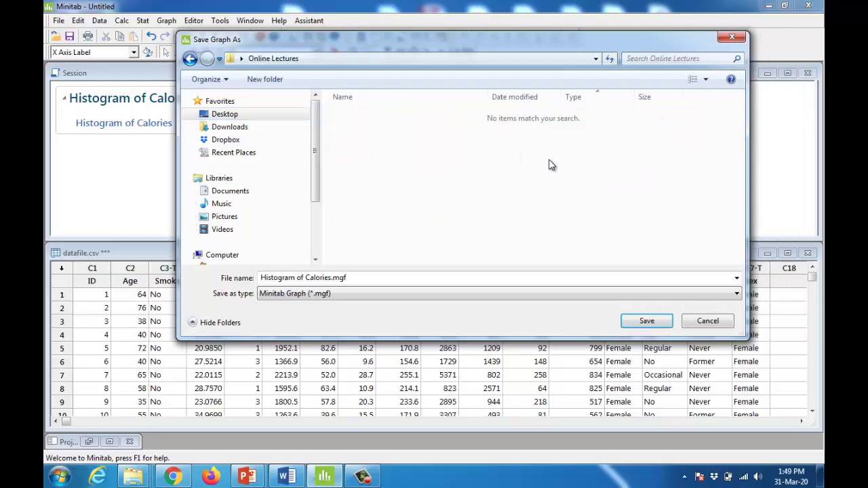
pyautogui.click(333, 295)
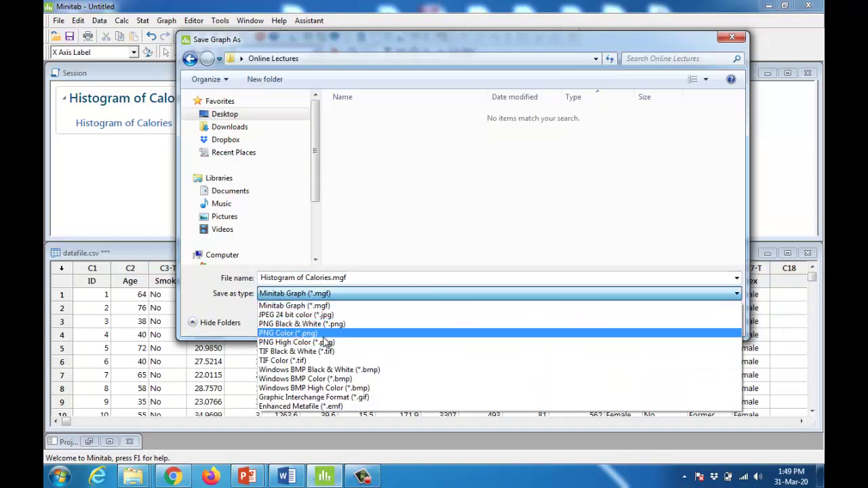
pyautogui.click(332, 315)
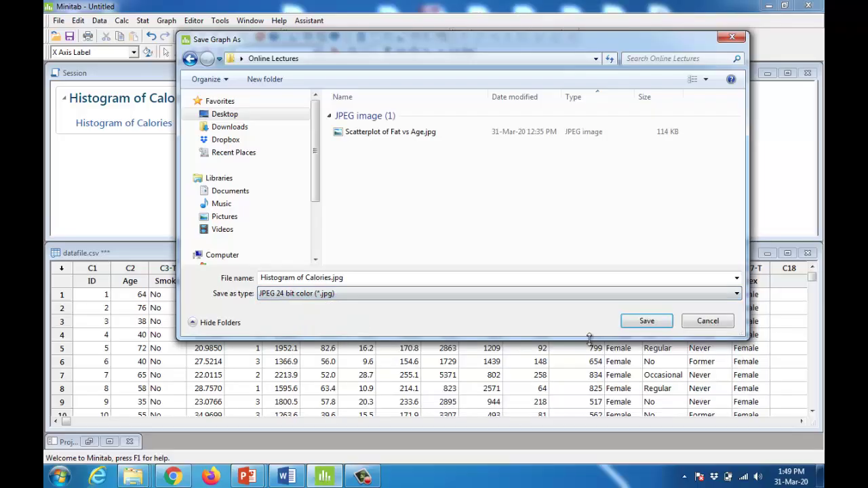
pyautogui.click(644, 322)
# View the saved Histogram of Calories.jpg from the Online Lectures folder on the desktop, close the viewer and return to Minitab.
pyautogui.click(820, 476)
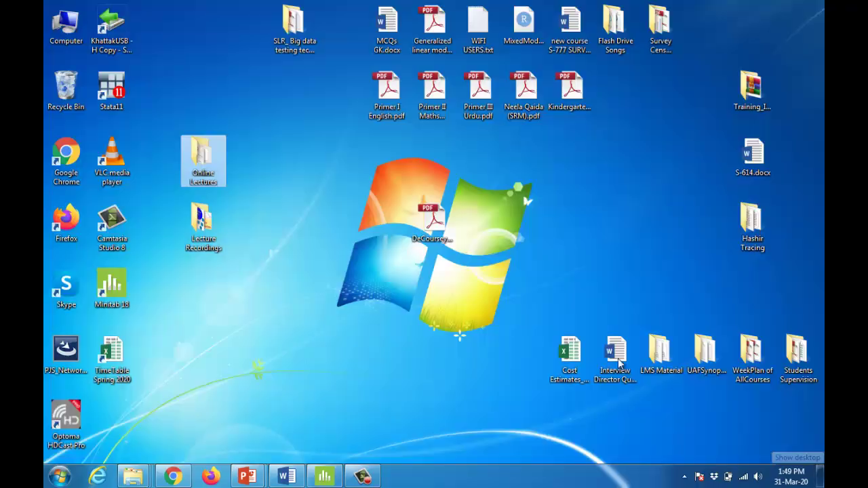
pyautogui.doubleClick(203, 173)
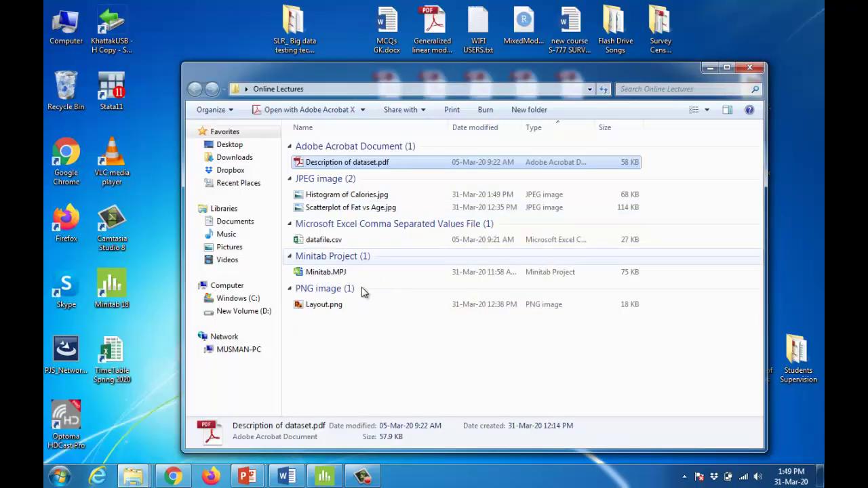
pyautogui.click(346, 197)
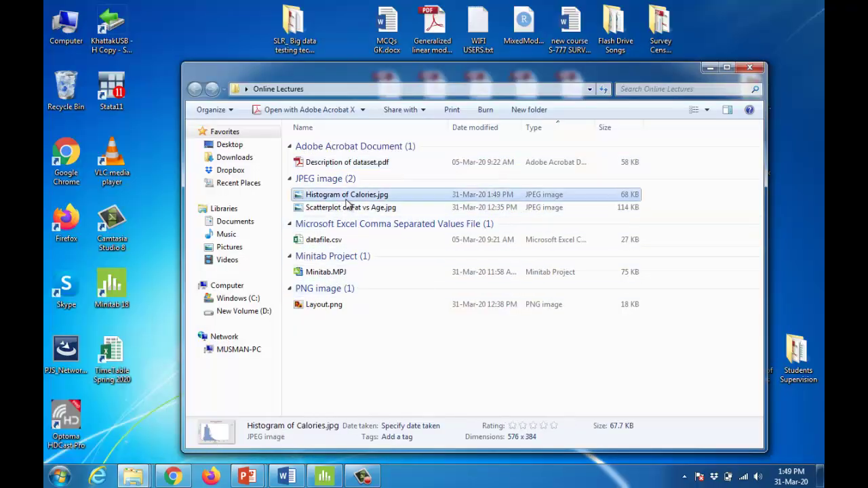
pyautogui.doubleClick(345, 198)
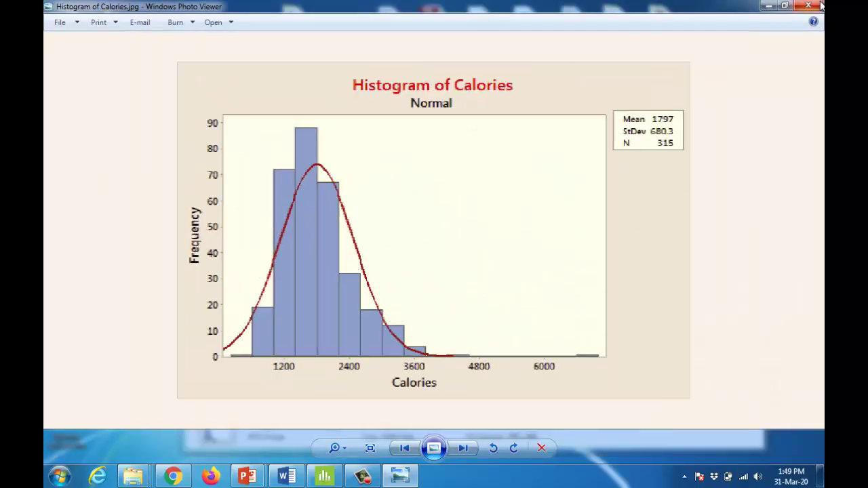
pyautogui.click(808, 5)
pyautogui.hotkey('alt', 'Tab')
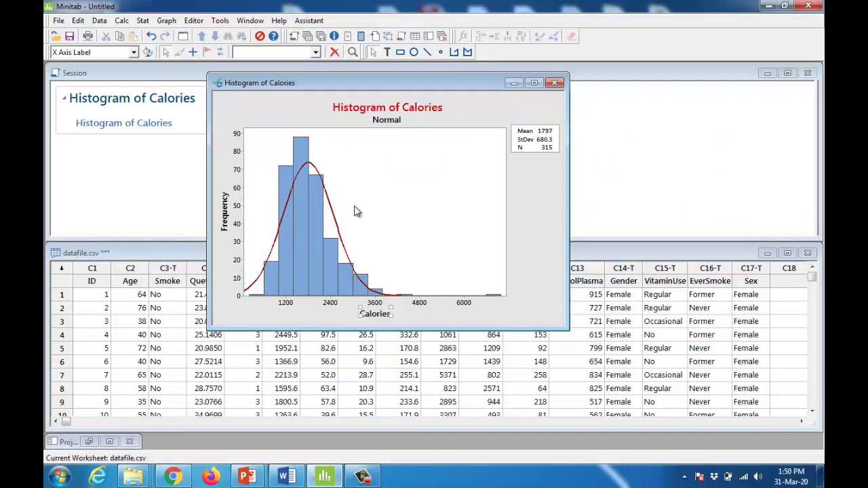
# Move the Calories histogram window away from the session output and enlarge it slightly.
pyautogui.moveTo(444, 89); pyautogui.dragTo(662, 91)
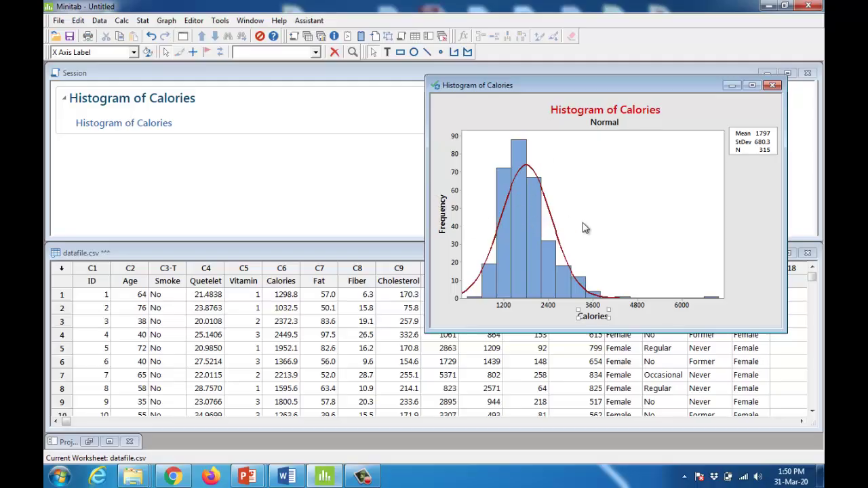
pyautogui.click(680, 201)
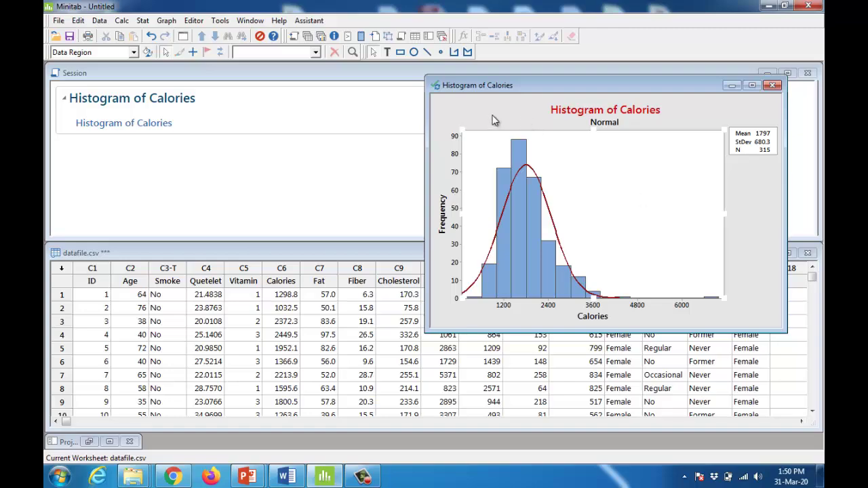
pyautogui.click(453, 126)
pyautogui.moveTo(425, 121); pyautogui.dragTo(392, 121)
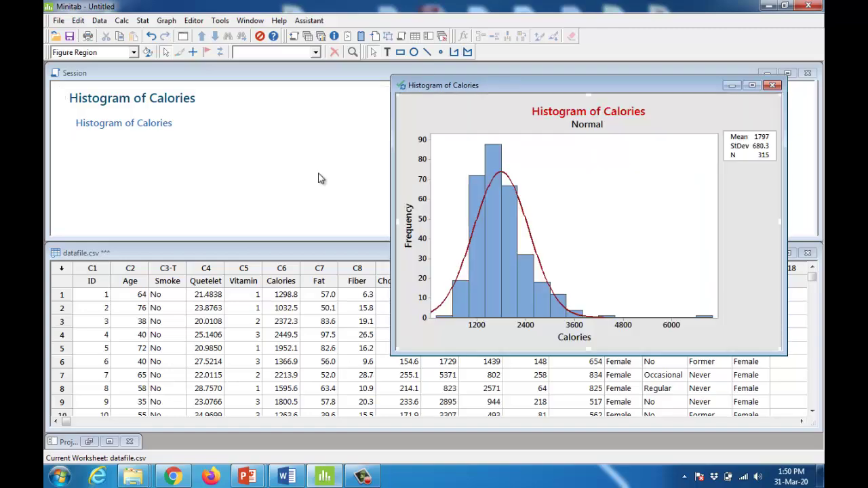
# Create a With Fit histogram of Calories with the groups of Smoke in separate panels.
pyautogui.click(168, 22)
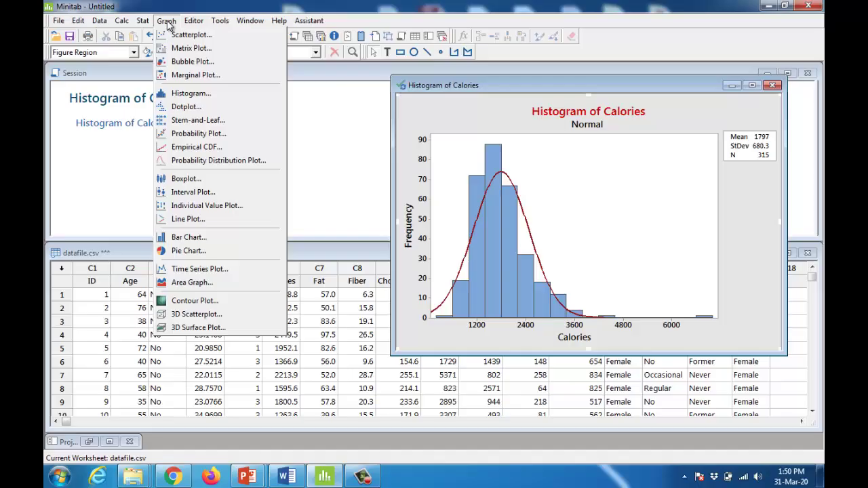
pyautogui.click(190, 95)
pyautogui.click(419, 214)
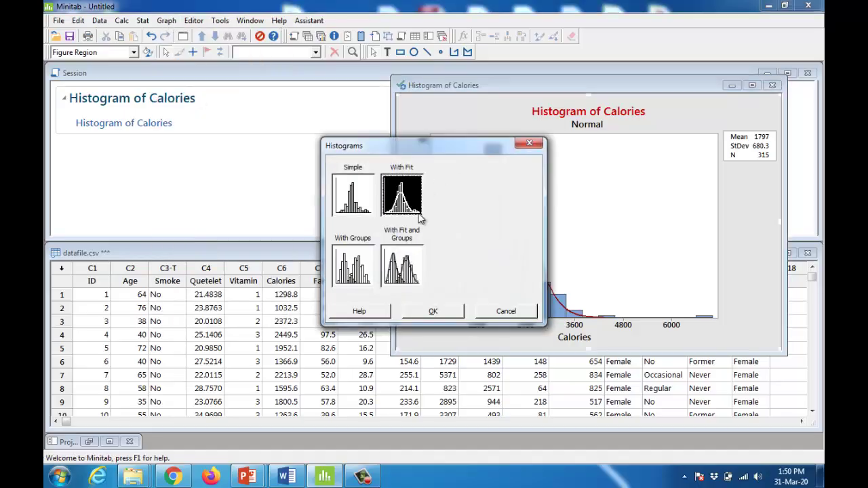
pyautogui.click(434, 311)
pyautogui.click(420, 171)
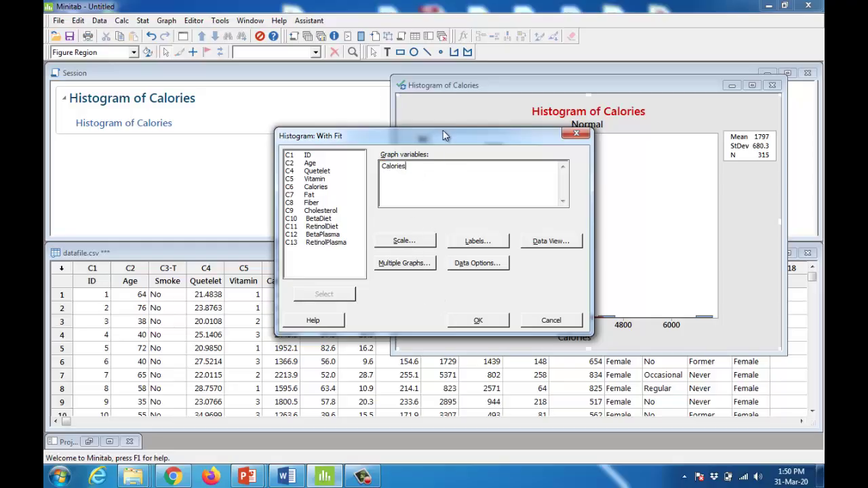
pyautogui.moveTo(444, 135); pyautogui.dragTo(444, 108)
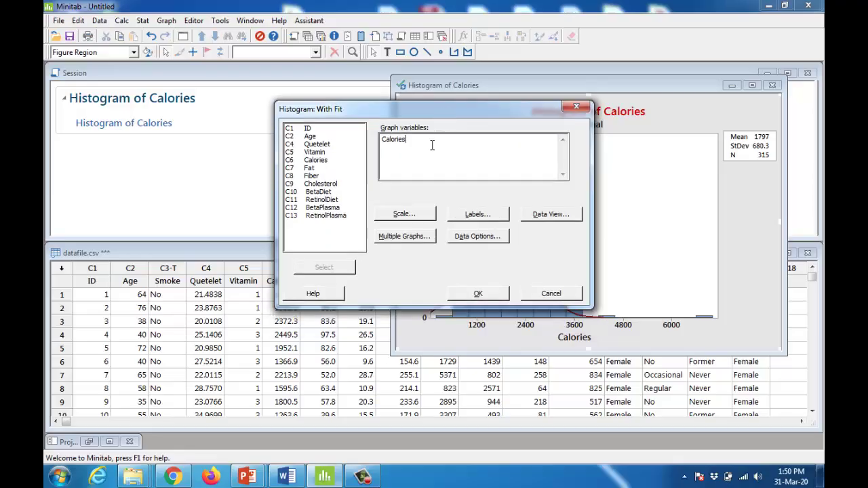
pyautogui.click(422, 238)
pyautogui.click(387, 119)
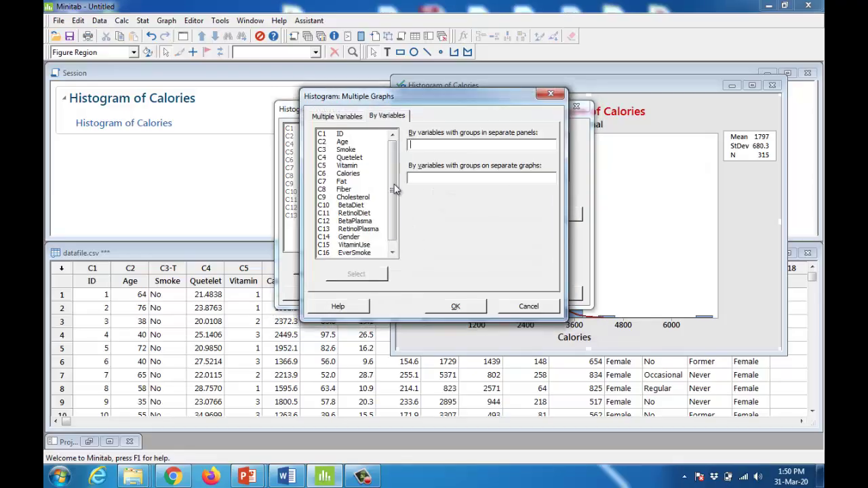
pyautogui.doubleClick(346, 149)
pyautogui.click(454, 307)
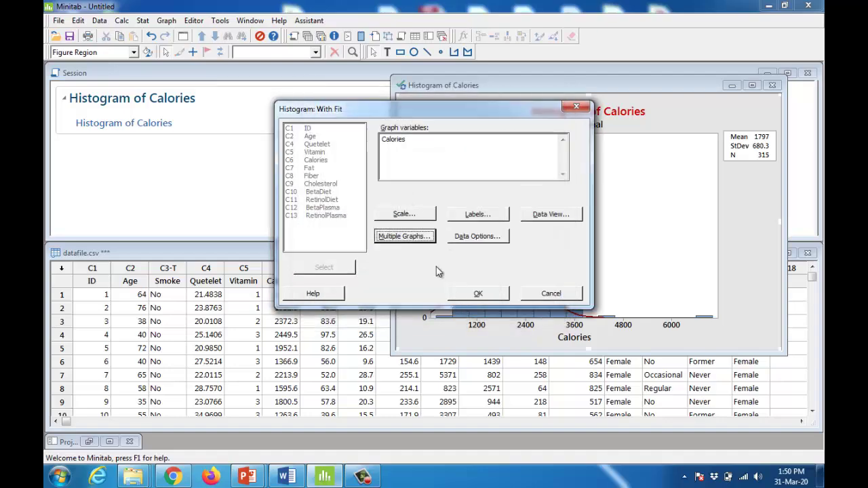
pyautogui.click(477, 293)
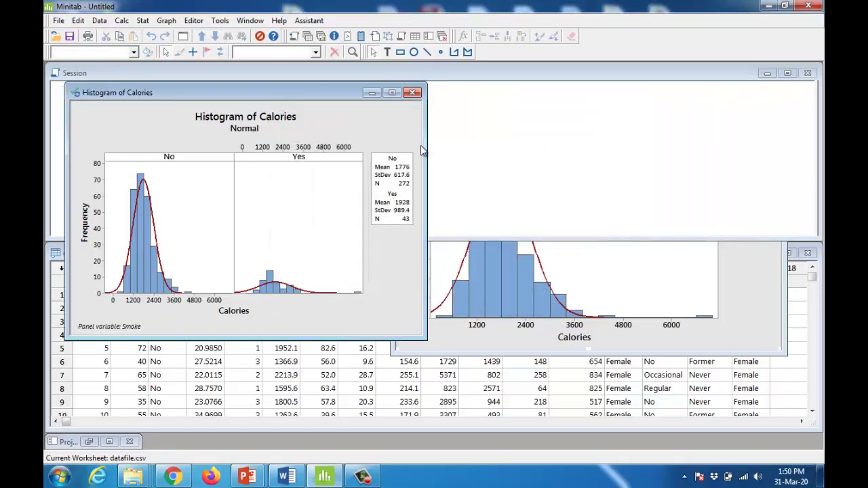
# Enlarge the new panelled histogram window, move it toward the middle of the workspace and slightly widen its statistics table.
pyautogui.moveTo(422, 140); pyautogui.dragTo(524, 141)
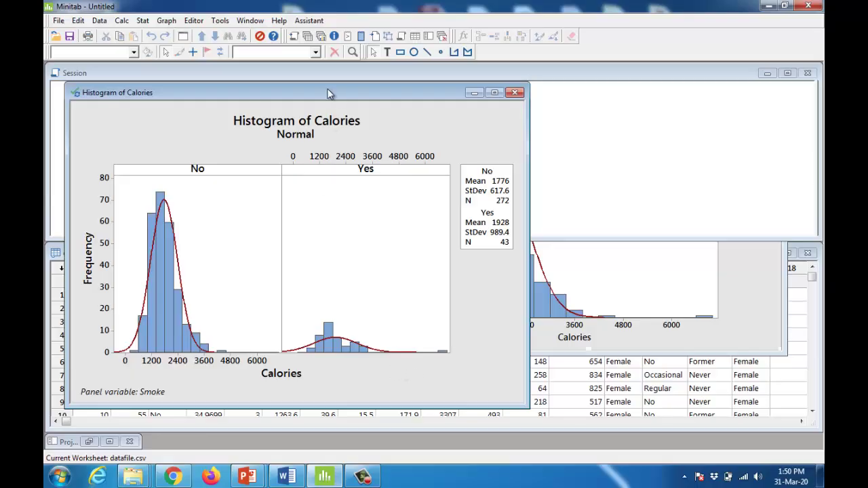
pyautogui.moveTo(313, 89); pyautogui.dragTo(392, 63)
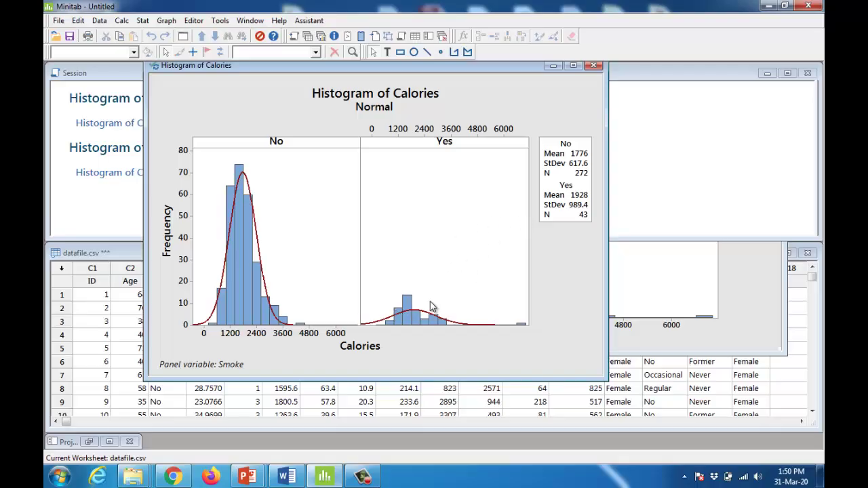
pyautogui.click(583, 220)
# Replace the histogram's panel variable Smoke with Sex and accept the irreversible change.
pyautogui.rightClick(330, 256)
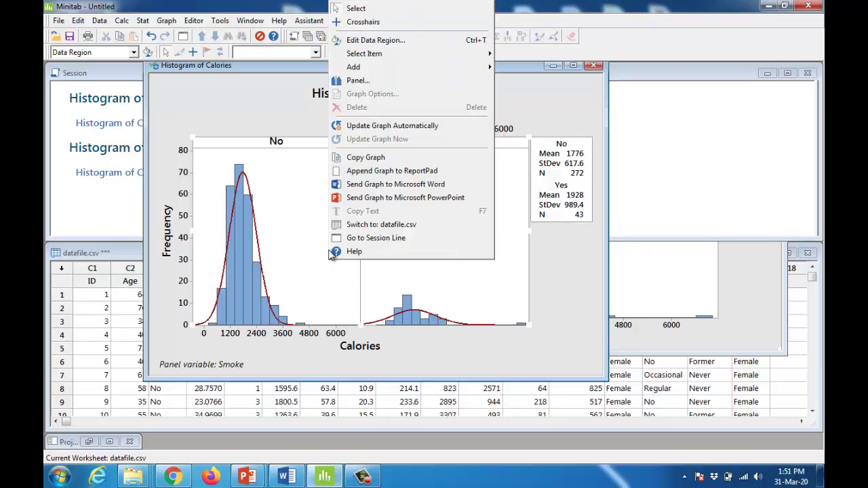
pyautogui.click(370, 82)
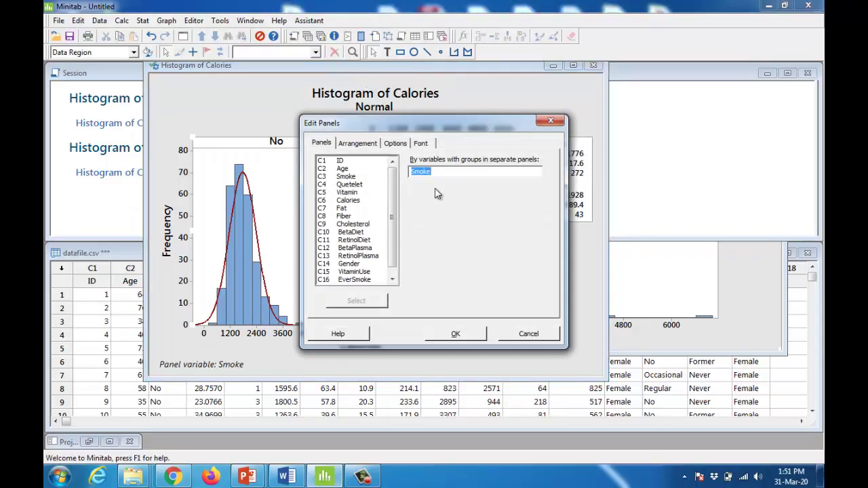
pyautogui.click(439, 173)
pyautogui.doubleClick(441, 172)
pyautogui.press('BackSpace')
pyautogui.scroll(-1, 393, 230)
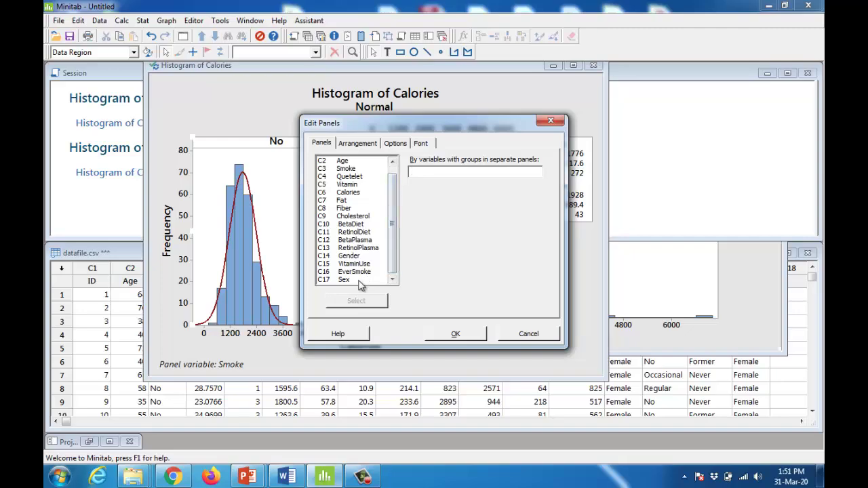
pyautogui.click(455, 332)
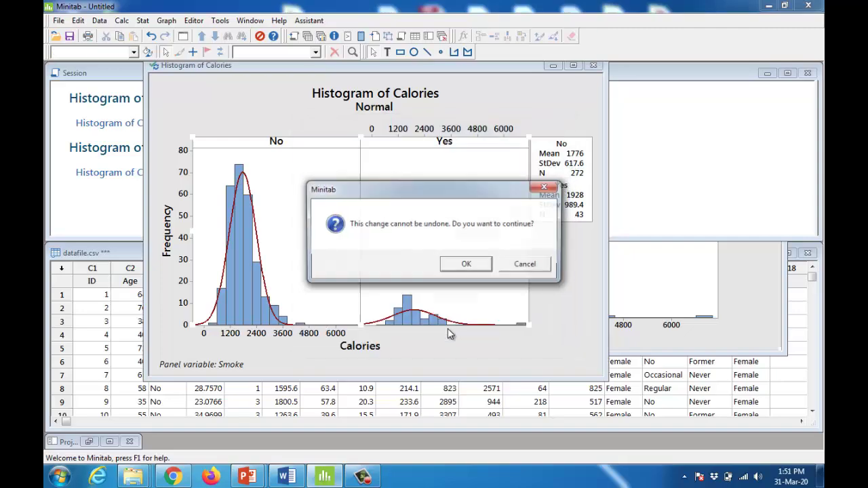
pyautogui.click(473, 267)
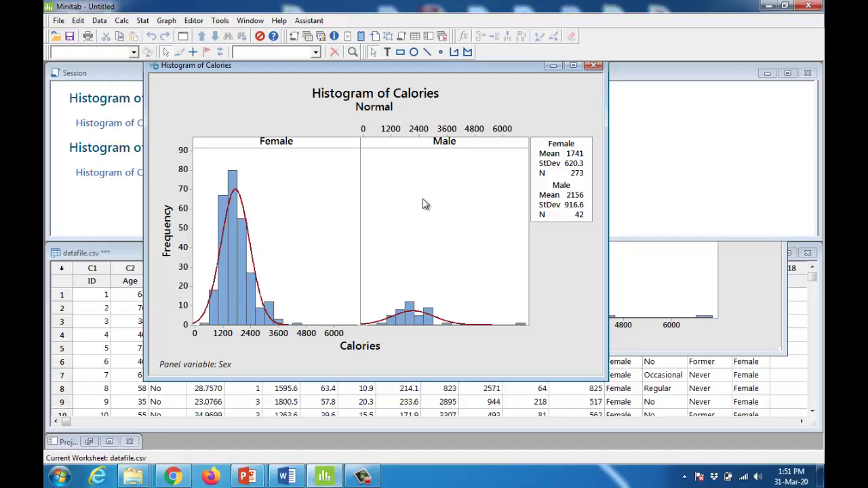
# Set VitaminUse as the histogram's panel variable instead of Sex and accept the irreversible change.
pyautogui.rightClick(322, 213)
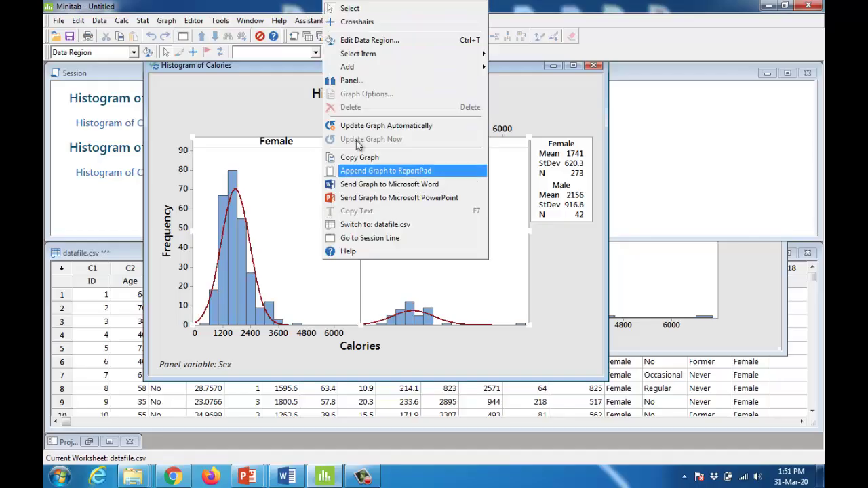
pyautogui.click(366, 81)
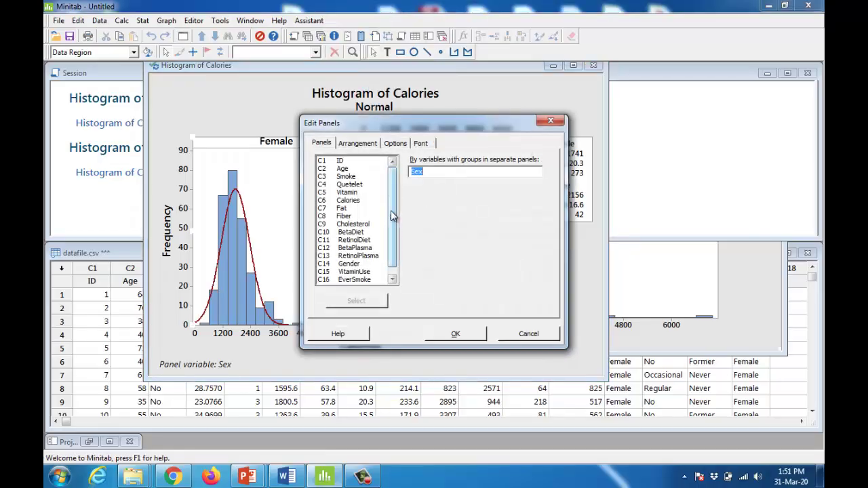
pyautogui.moveTo(391, 216); pyautogui.dragTo(391, 223)
pyautogui.press('Delete')
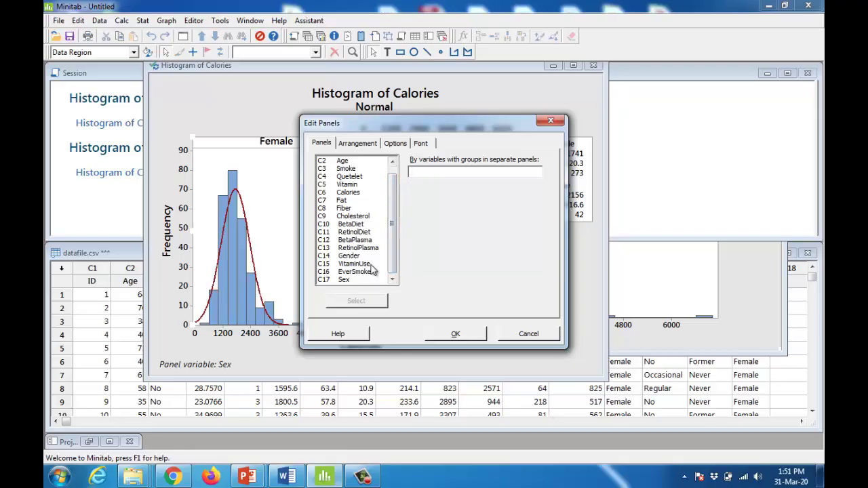
pyautogui.doubleClick(354, 264)
pyautogui.click(438, 336)
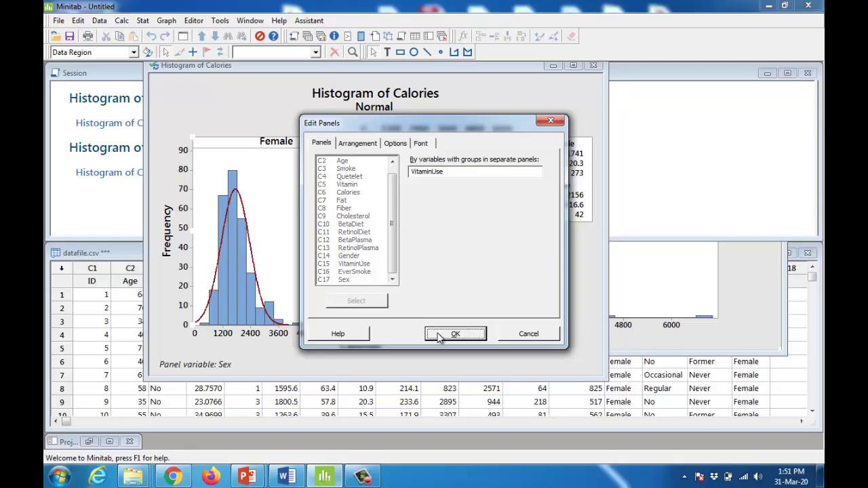
pyautogui.click(473, 266)
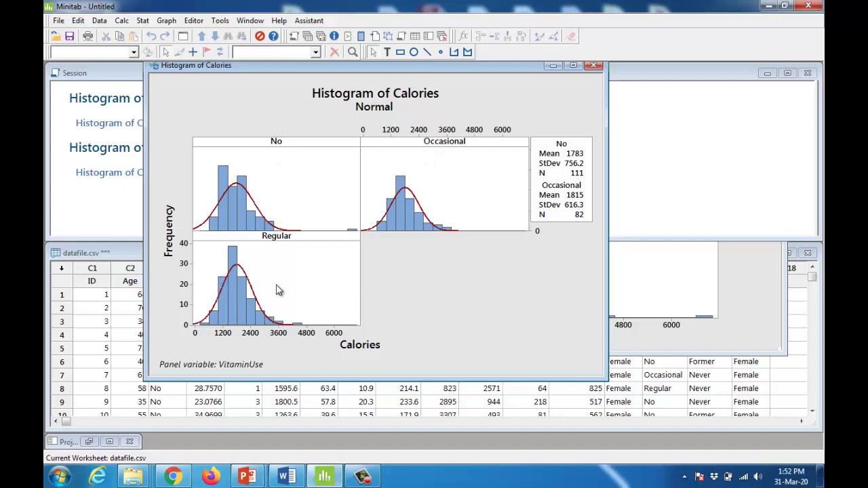
# Maximize the panelled Calories histogram and arrange its panels in a custom layout of 3 rows and 1 column.
pyautogui.click(573, 66)
pyautogui.rightClick(277, 291)
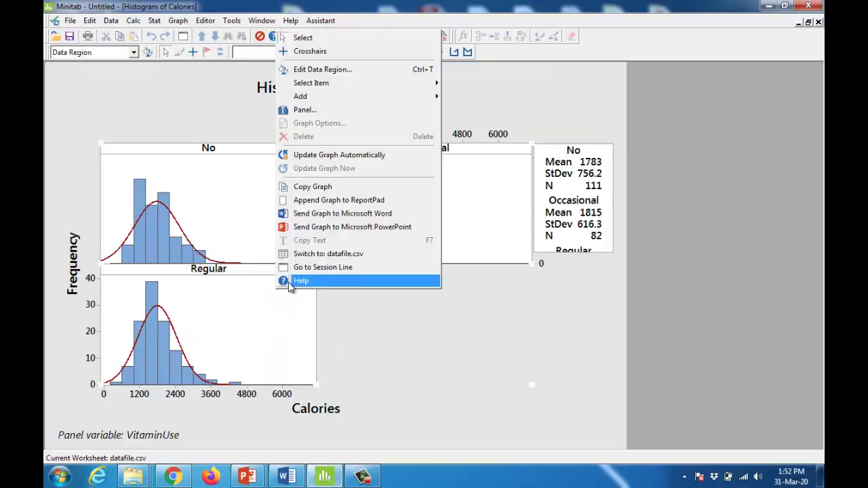
pyautogui.click(318, 109)
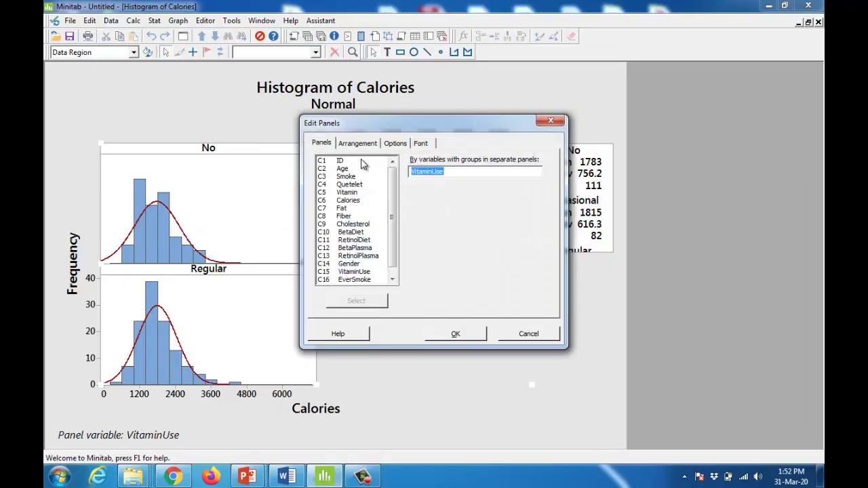
pyautogui.click(357, 143)
pyautogui.click(343, 189)
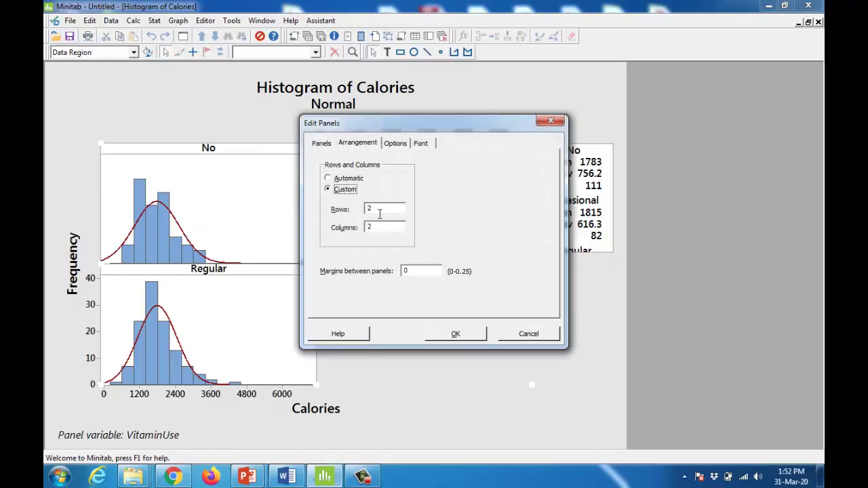
pyautogui.moveTo(380, 213); pyautogui.dragTo(358, 209)
pyautogui.moveTo(404, 128); pyautogui.dragTo(459, 128)
pyautogui.write('3')
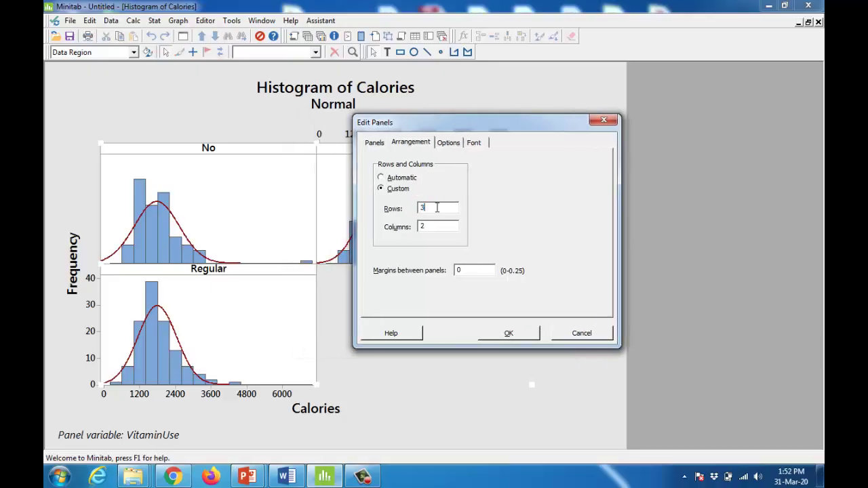
pyautogui.write('1')
pyautogui.click(509, 333)
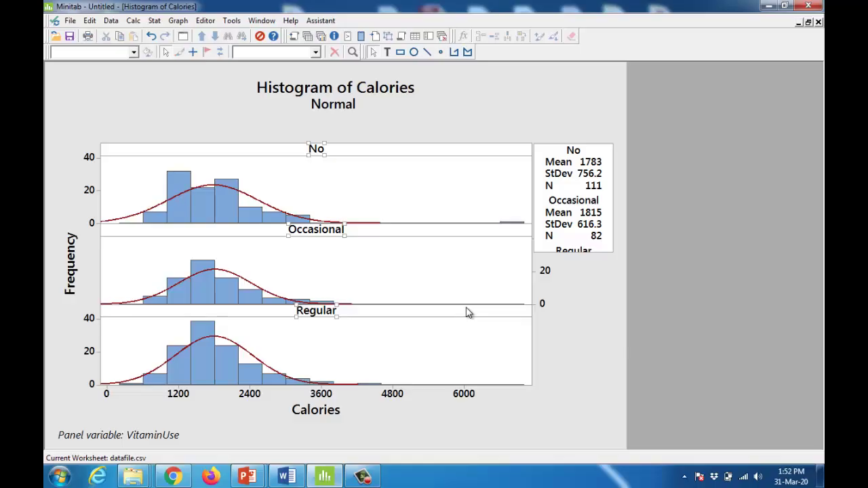
pyautogui.click(419, 113)
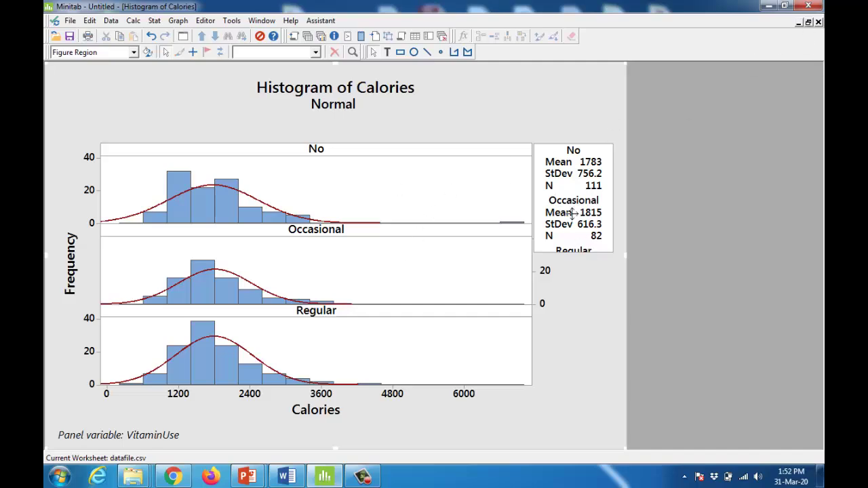
# Format the histogram's panel variable footnote in bold red text.
pyautogui.click(80, 437)
pyautogui.doubleClick(152, 437)
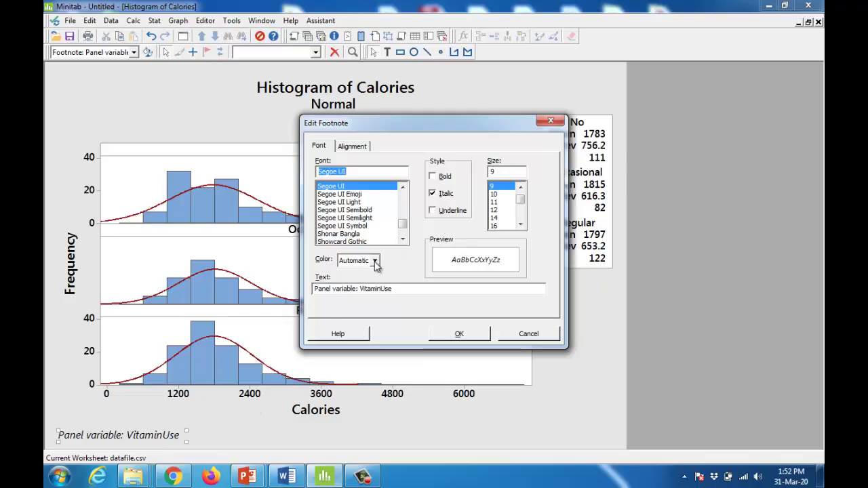
pyautogui.click(373, 260)
pyautogui.click(354, 305)
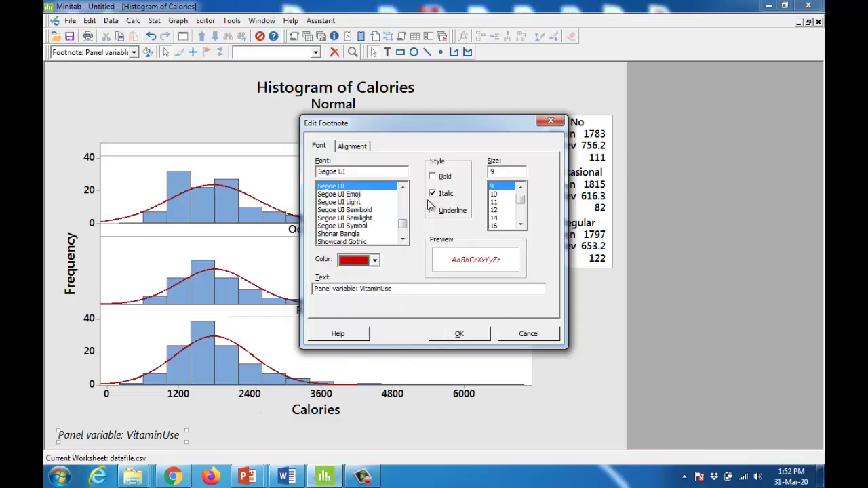
pyautogui.click(432, 176)
pyautogui.click(459, 335)
pyautogui.click(459, 429)
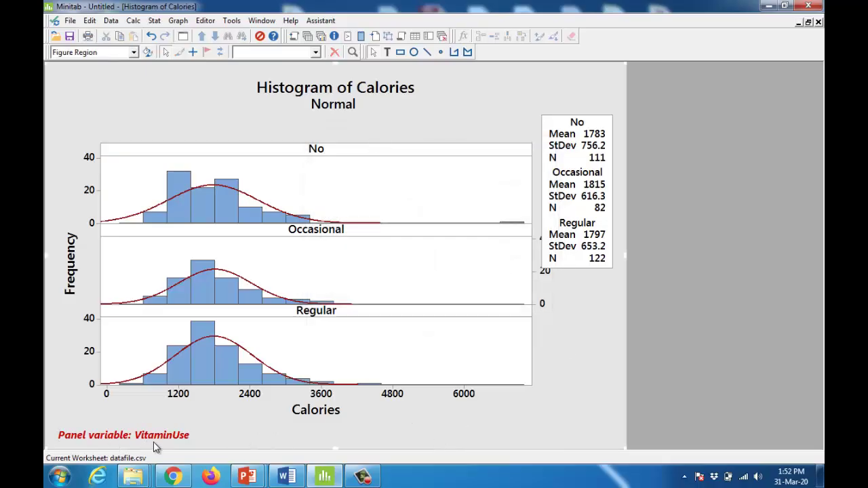
# Restore the histogram window and move it aside, and create a One Y, Simple boxplot of Fat.
pyautogui.click(807, 23)
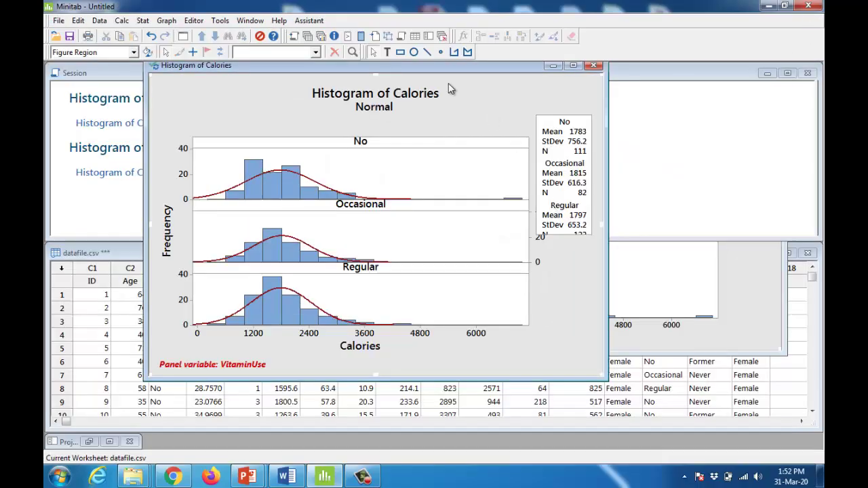
pyautogui.moveTo(422, 65); pyautogui.dragTo(633, 77)
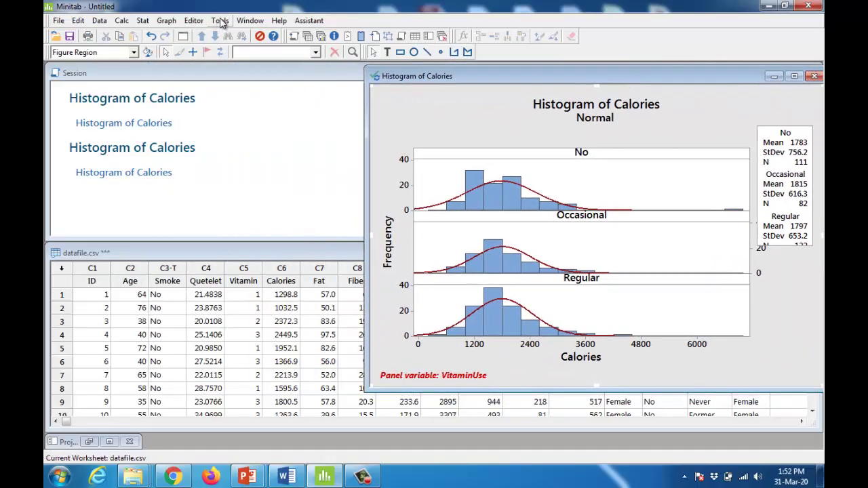
pyautogui.click(167, 21)
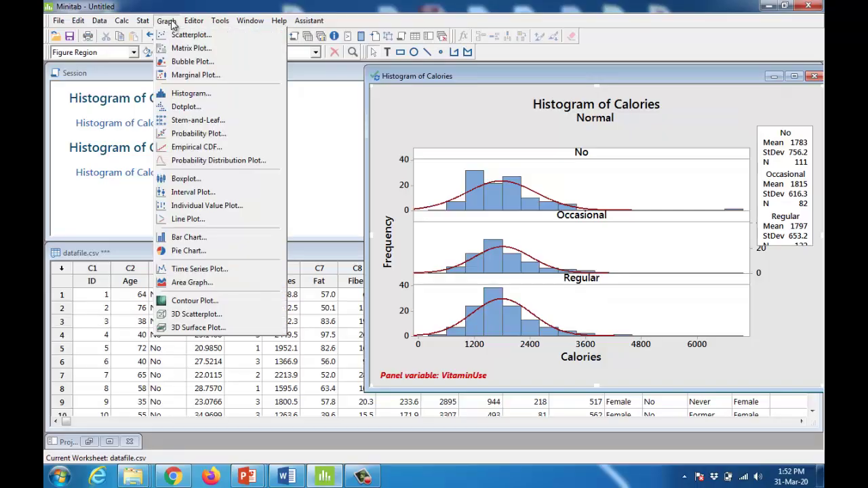
pyautogui.click(212, 178)
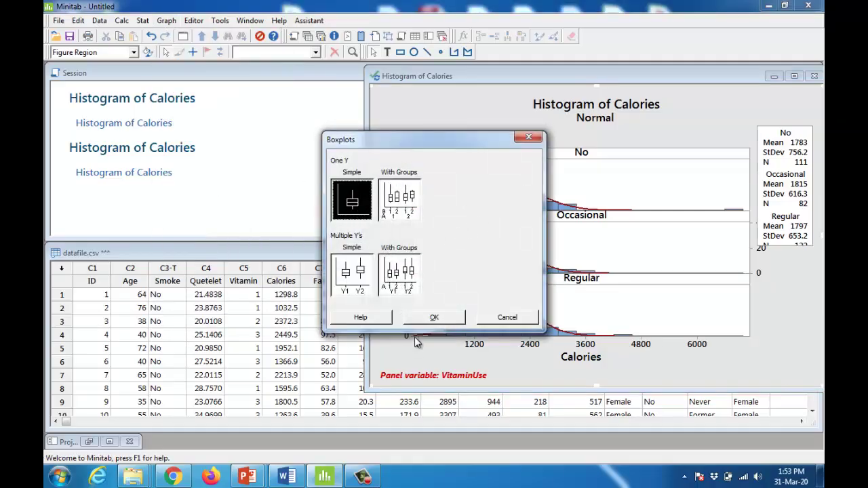
pyautogui.click(431, 318)
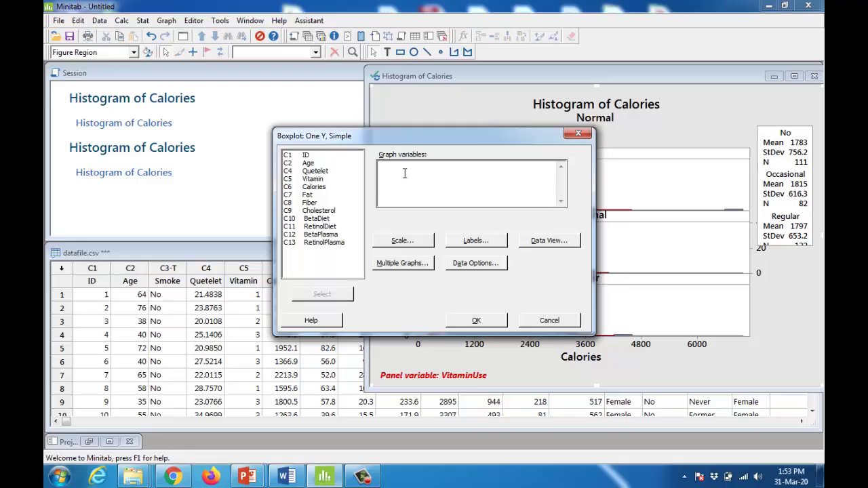
pyautogui.doubleClick(308, 195)
pyautogui.click(491, 326)
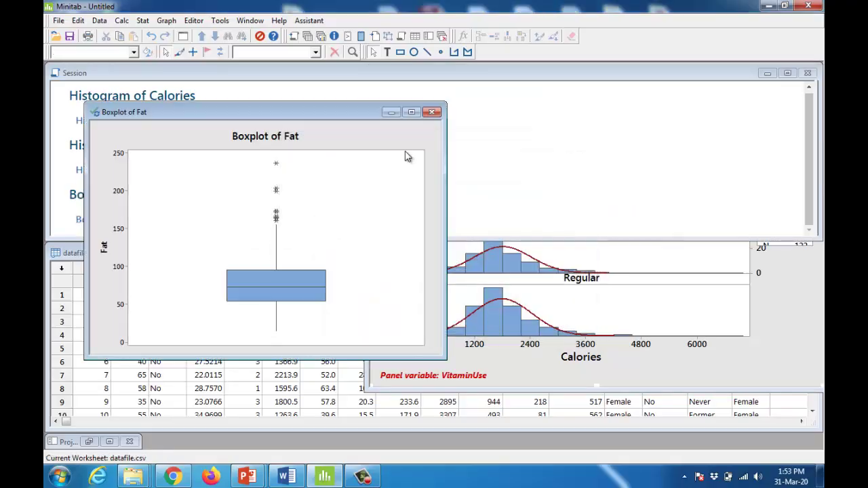
# Maximize the Fat boxplot to examine the quartiles, median and whiskers of its box, and restore the window.
pyautogui.click(418, 117)
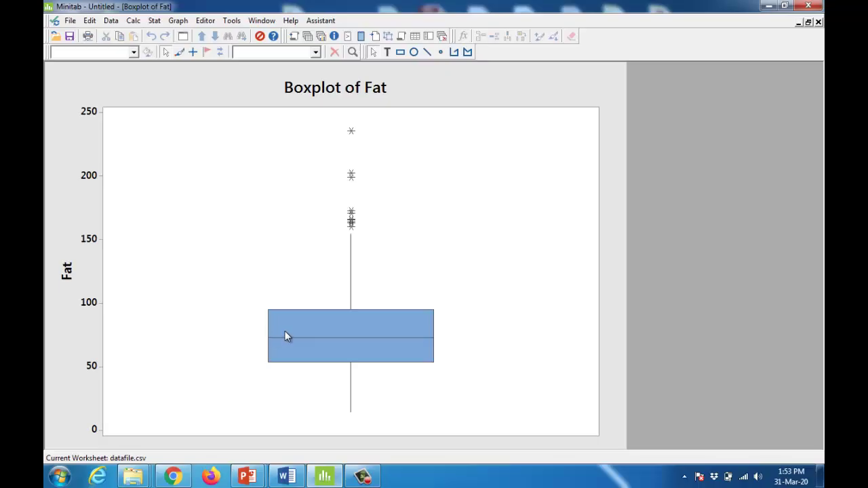
pyautogui.moveTo(285, 335)
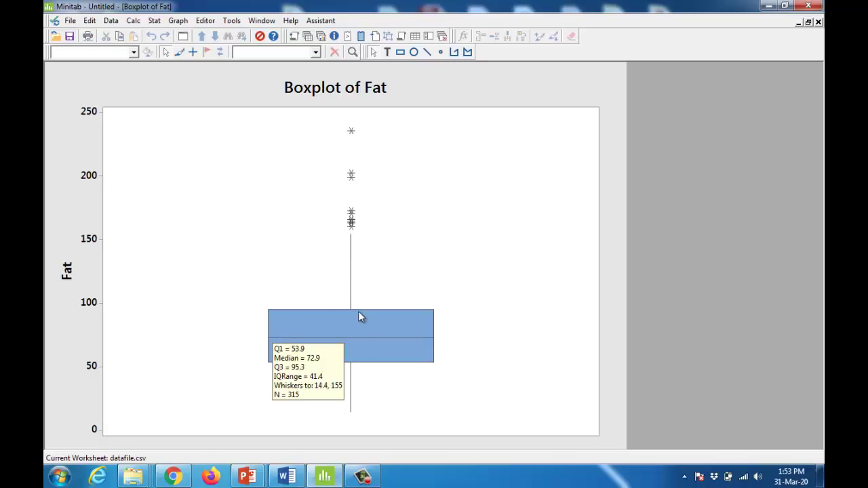
pyautogui.click(435, 344)
pyautogui.click(394, 324)
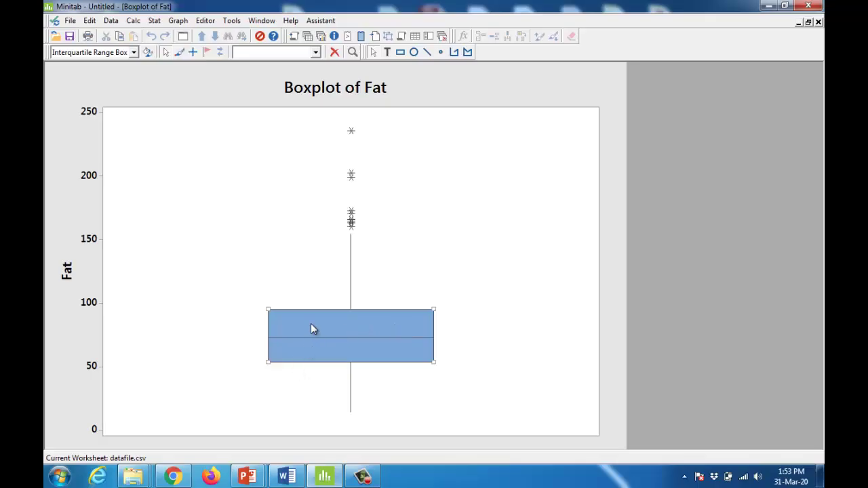
pyautogui.moveTo(312, 329)
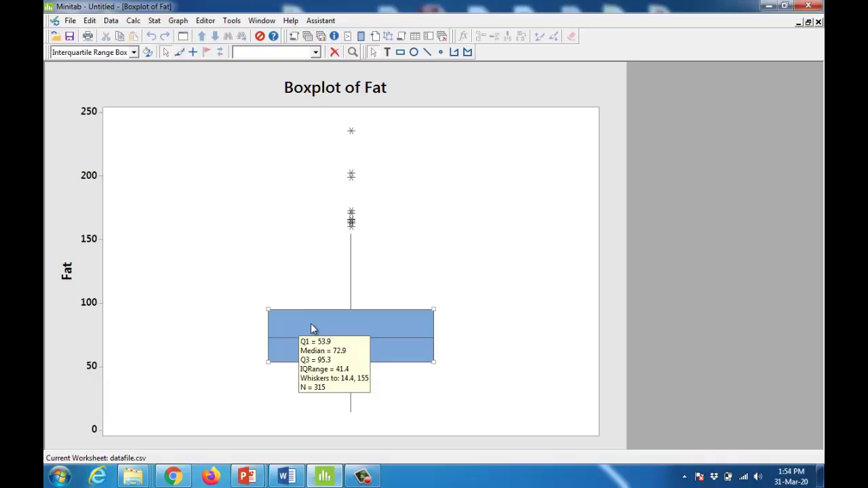
pyautogui.click(808, 22)
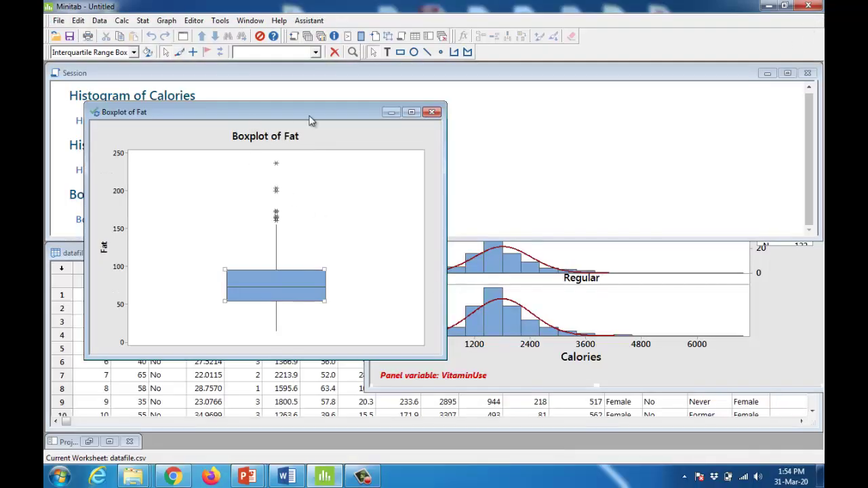
# Move the Fat boxplot window aside and create a Multiple Y's, Simple boxplot of Fat with the groups of VitaminUse in separate panels.
pyautogui.moveTo(310, 120); pyautogui.dragTo(583, 116)
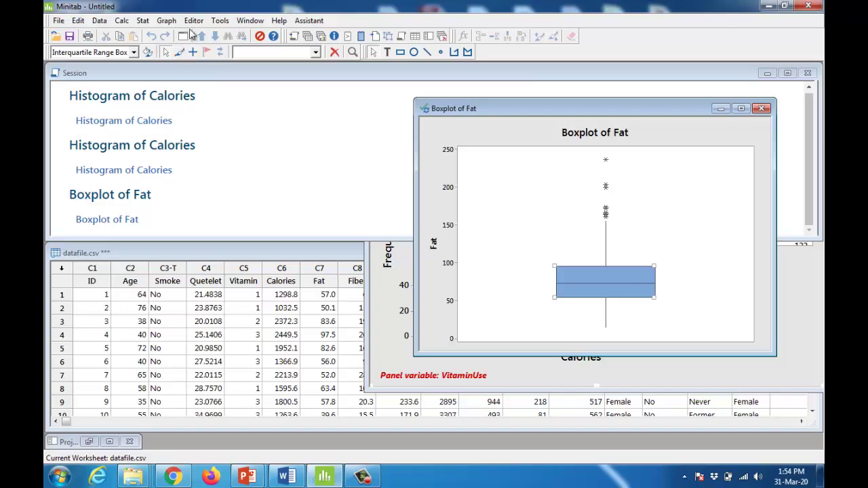
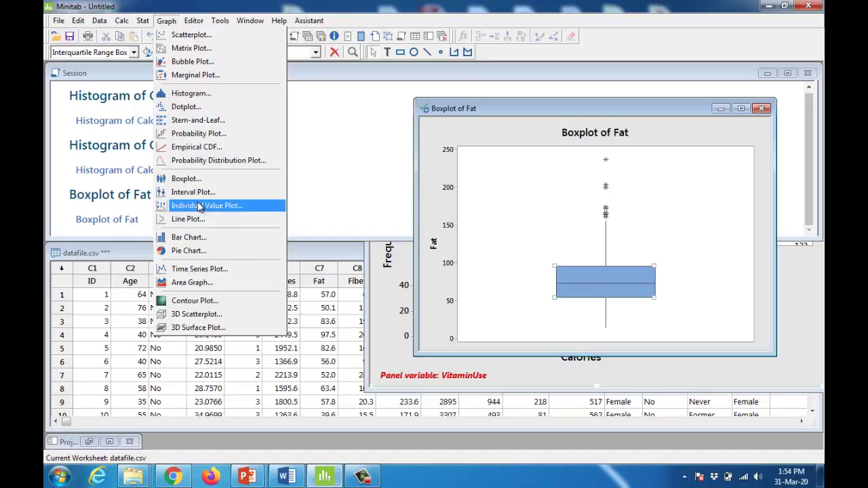
pyautogui.click(193, 179)
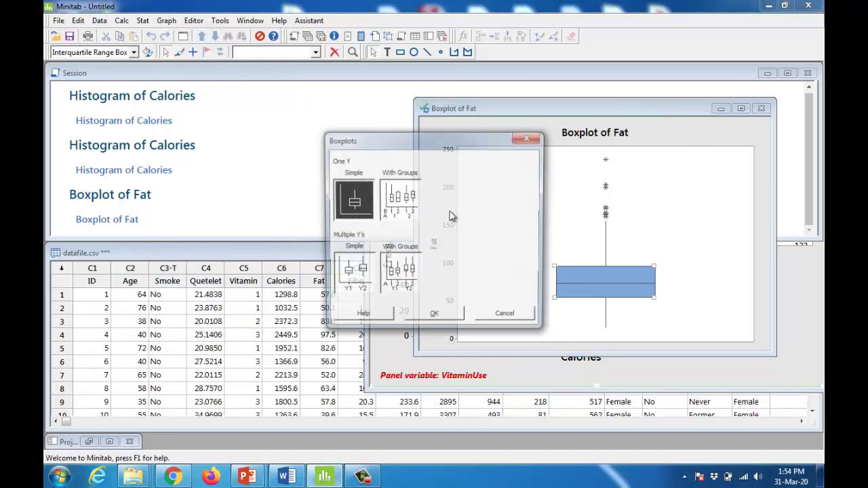
pyautogui.click(351, 273)
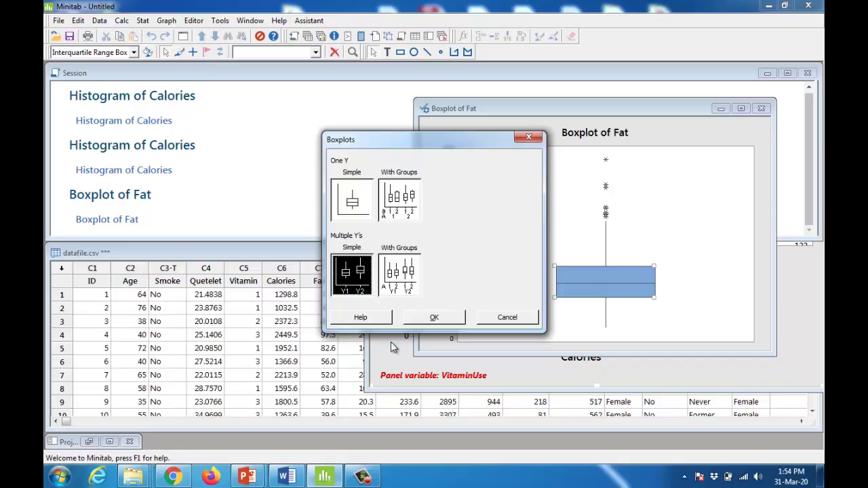
pyautogui.click(433, 318)
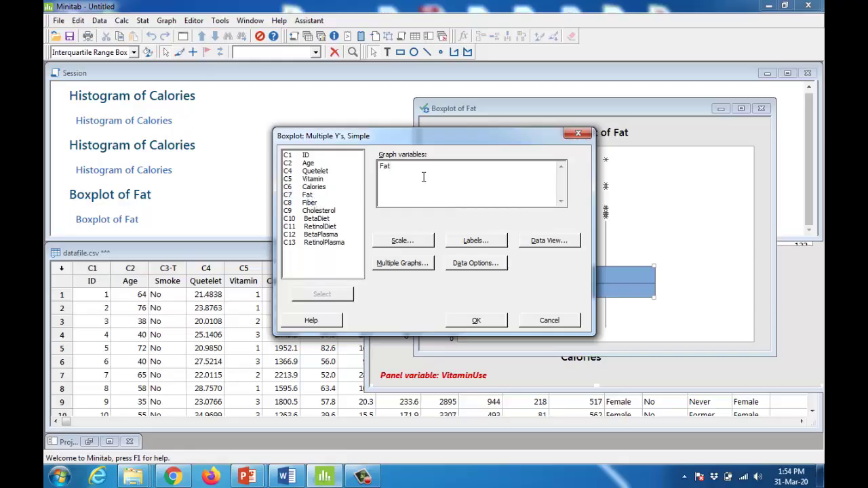
pyautogui.click(398, 264)
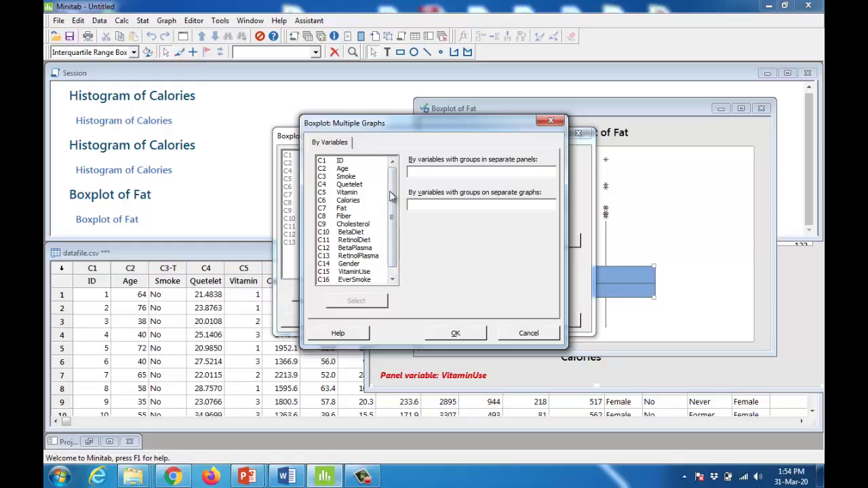
pyautogui.scroll(-1, 395, 233)
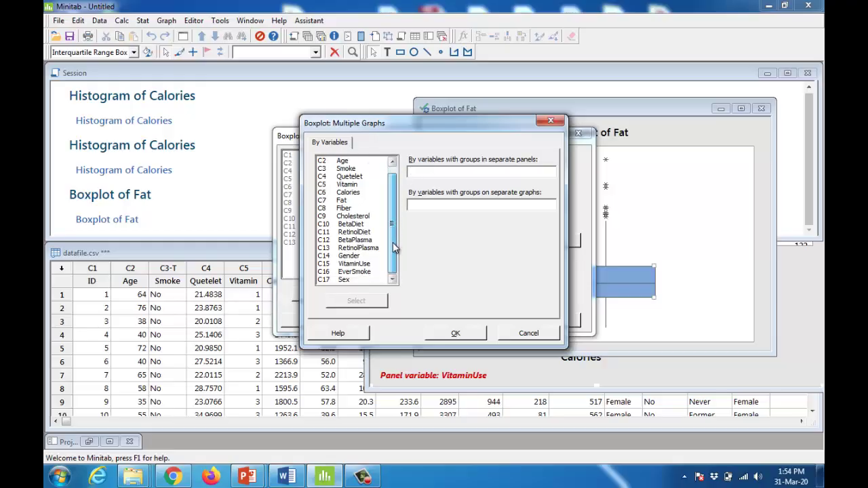
pyautogui.click(354, 272)
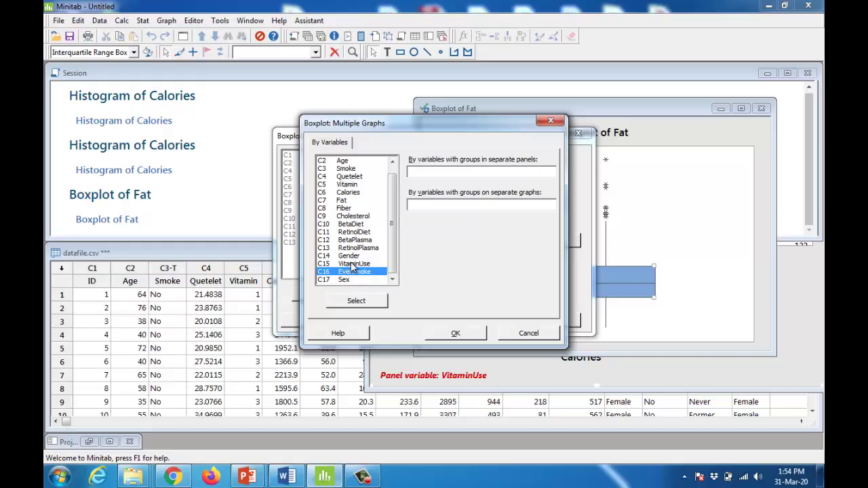
pyautogui.click(353, 264)
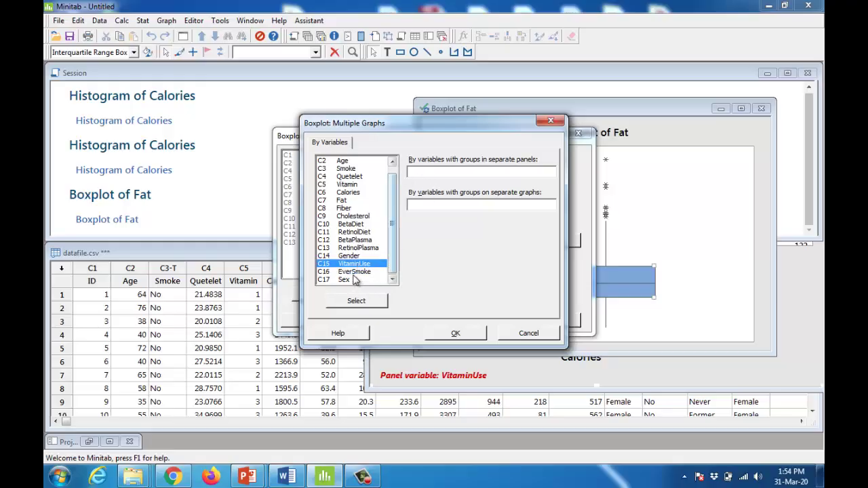
pyautogui.doubleClick(359, 267)
pyautogui.click(455, 333)
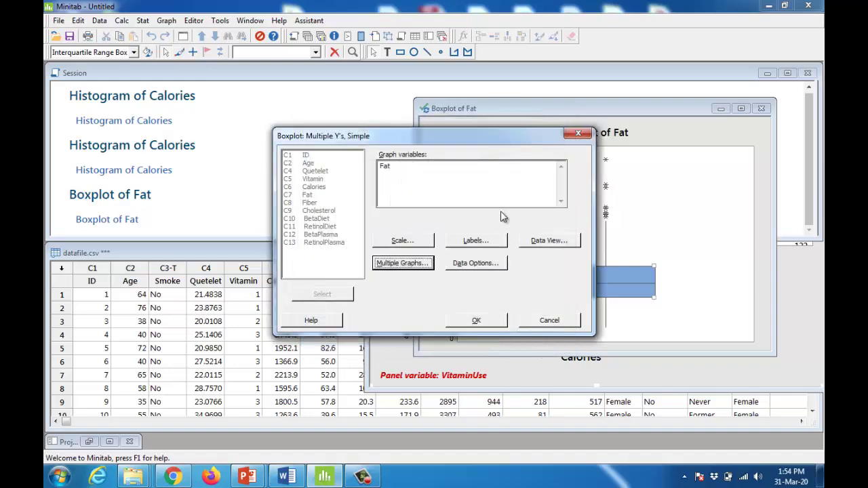
pyautogui.click(472, 323)
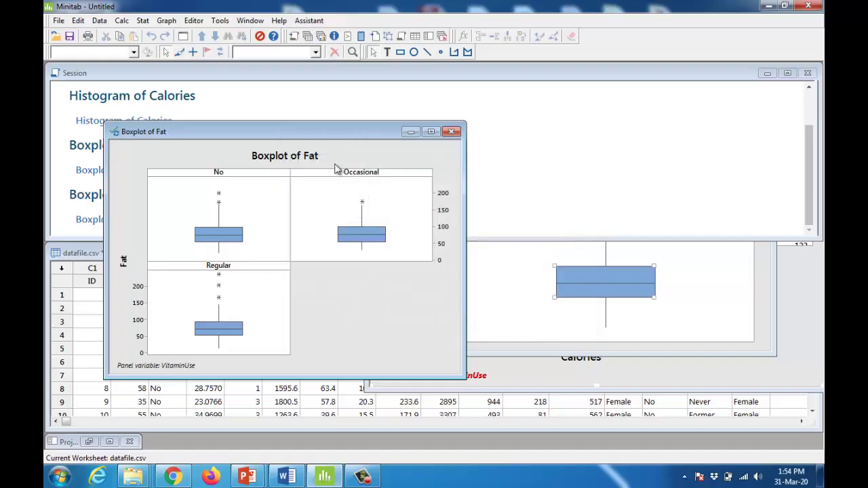
# Maximize the panelled Fat boxplot and arrange its panels in a custom layout of 1 row and 3 columns.
pyautogui.click(434, 132)
pyautogui.click(424, 303)
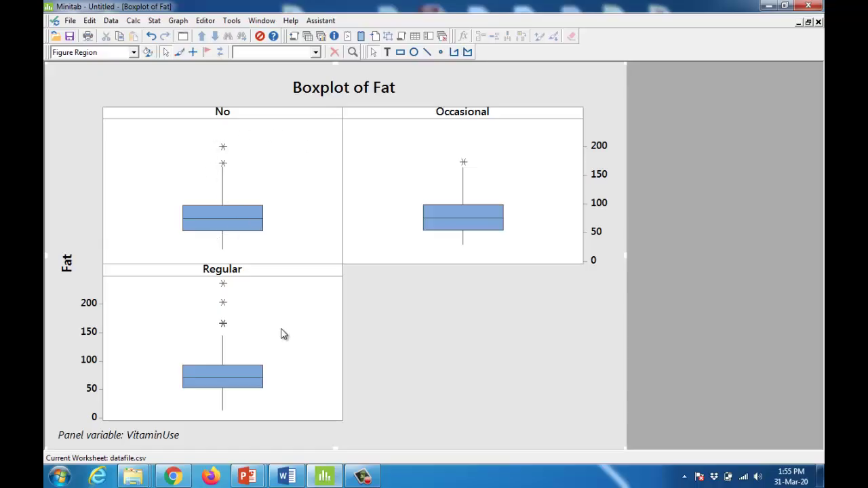
pyautogui.rightClick(319, 192)
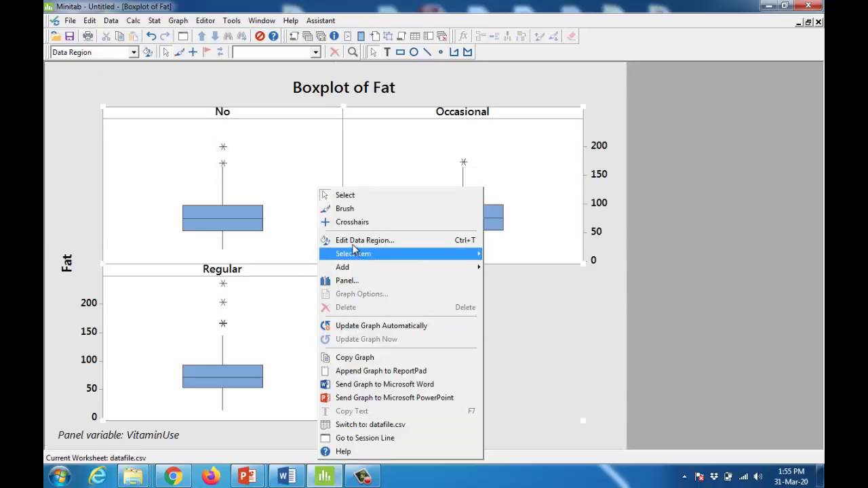
pyautogui.click(356, 280)
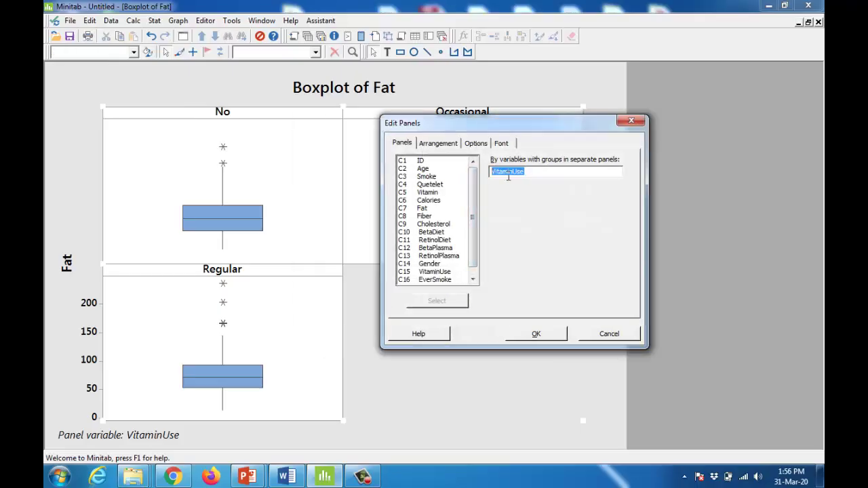
pyautogui.click(437, 143)
pyautogui.click(425, 189)
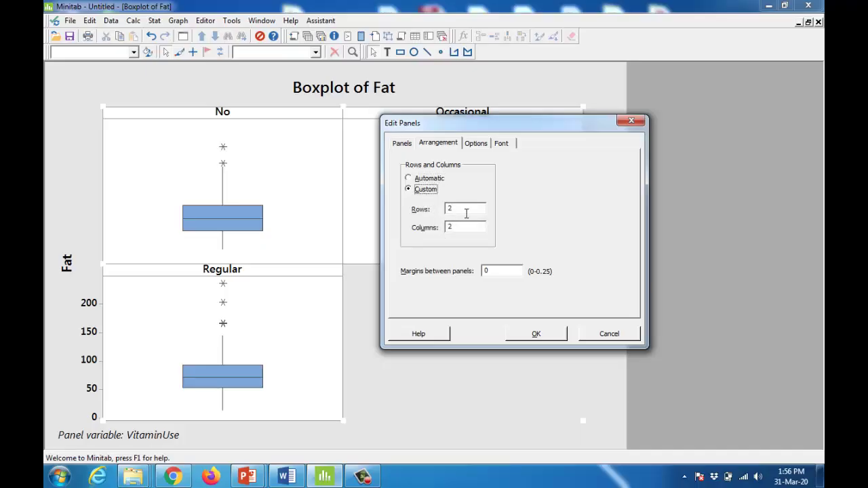
pyautogui.moveTo(439, 125); pyautogui.dragTo(566, 172)
pyautogui.doubleClick(590, 257)
pyautogui.write('1')
pyautogui.doubleClick(573, 272)
pyautogui.write('3')
pyautogui.click(661, 379)
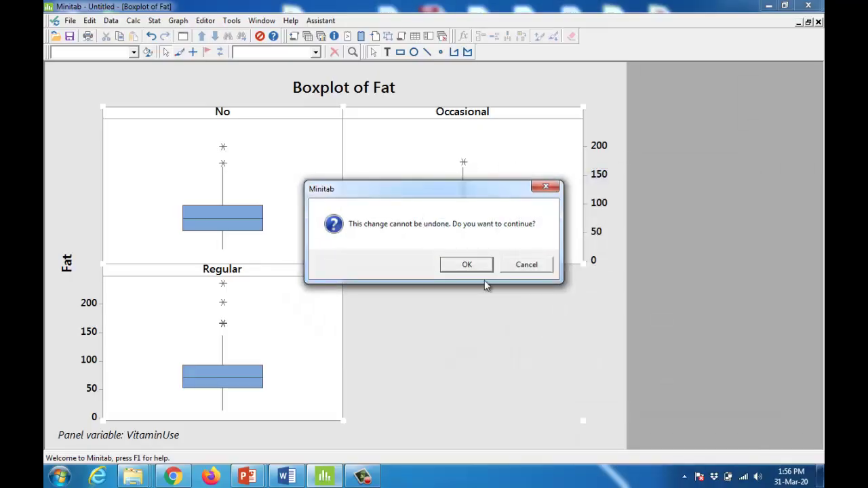
pyautogui.click(466, 266)
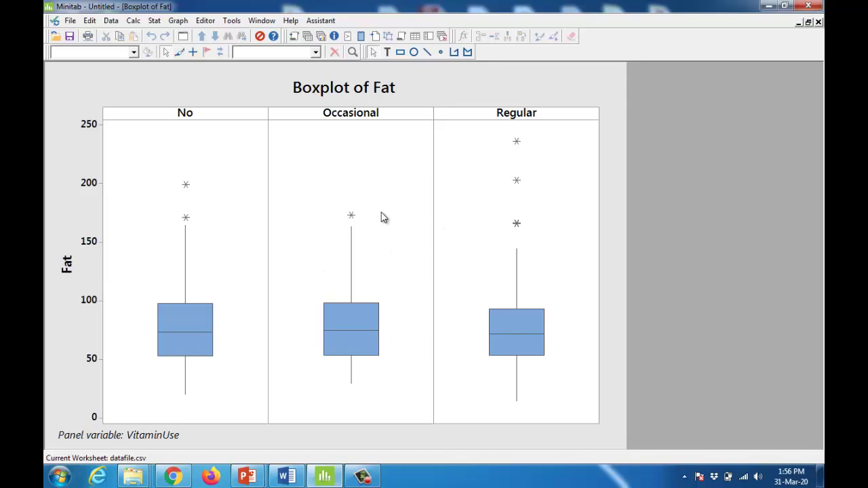
# Restore the panelled Fat boxplot window and move it aside, clear of the worksheet's first columns.
pyautogui.click(808, 22)
pyautogui.moveTo(293, 133); pyautogui.dragTo(619, 107)
pyautogui.moveTo(430, 87); pyautogui.dragTo(396, 64)
pyautogui.moveTo(537, 76); pyautogui.dragTo(542, 93)
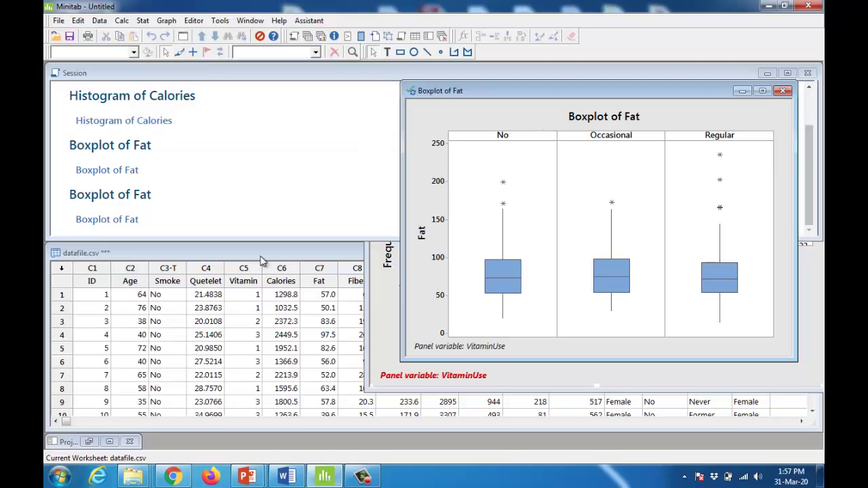
# Create a With Regression scatterplot with Fat as the Y variable and Age as the X variable.
pyautogui.click(166, 20)
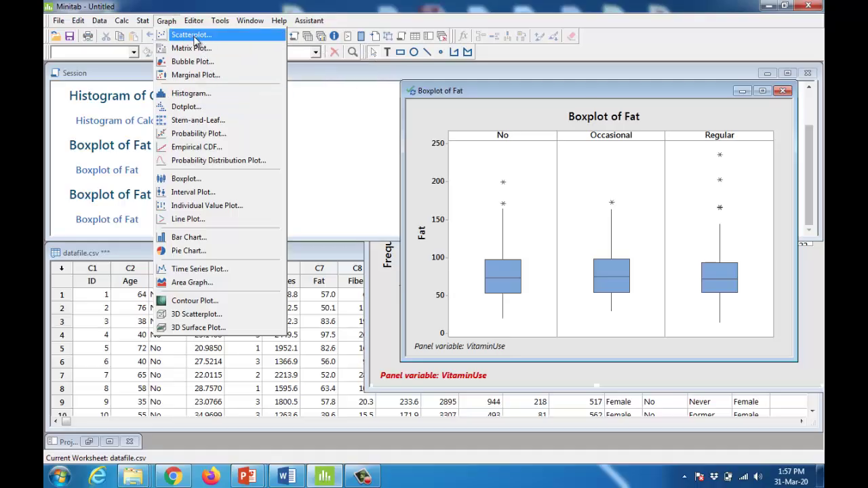
pyautogui.click(193, 36)
pyautogui.click(451, 205)
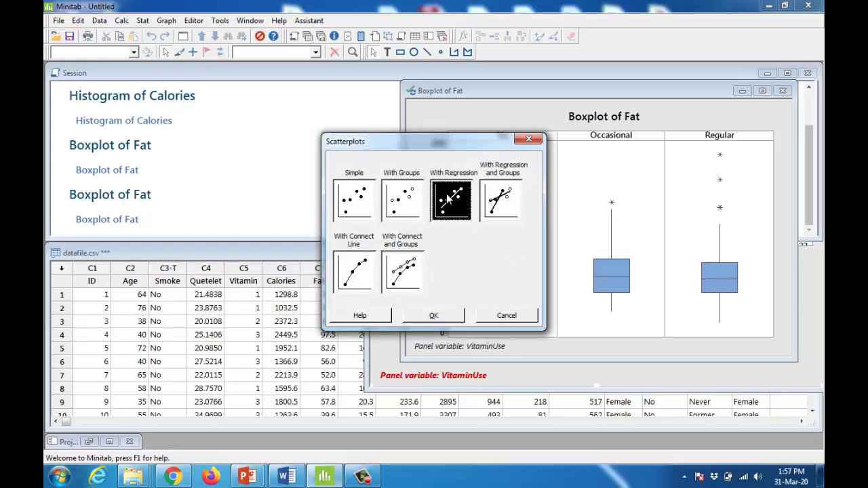
pyautogui.click(362, 215)
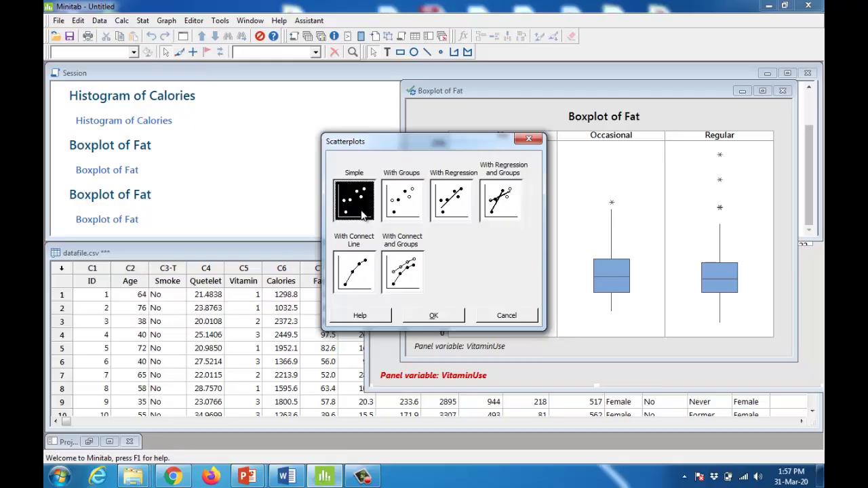
pyautogui.click(458, 214)
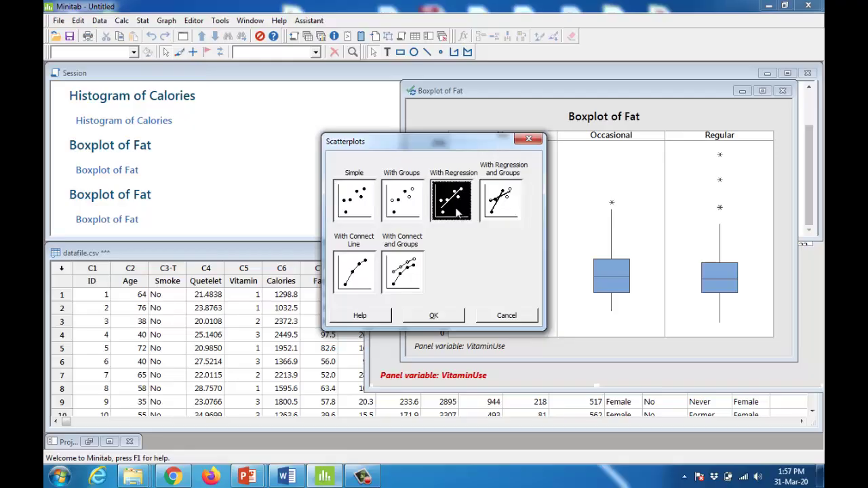
pyautogui.click(434, 317)
pyautogui.moveTo(460, 144); pyautogui.dragTo(506, 115)
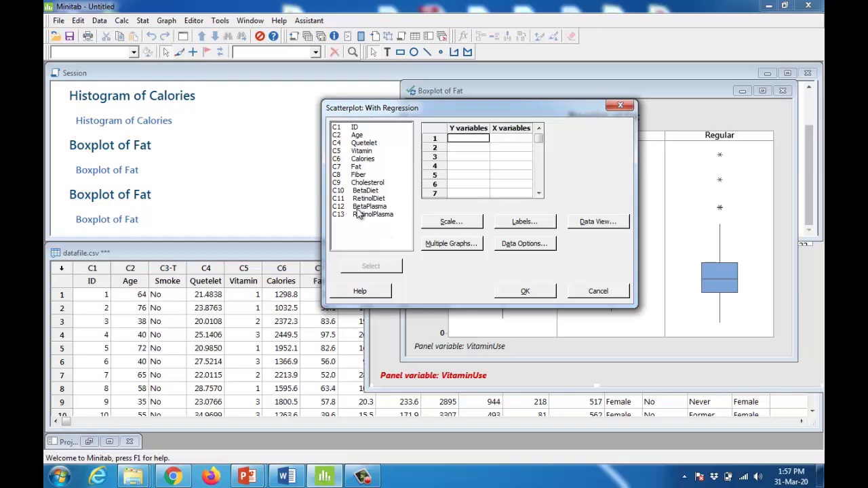
pyautogui.doubleClick(357, 167)
pyautogui.doubleClick(362, 137)
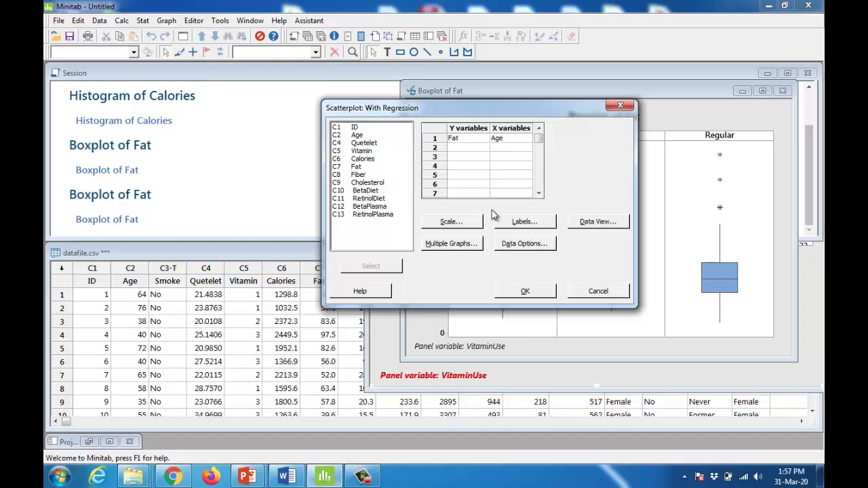
pyautogui.click(527, 291)
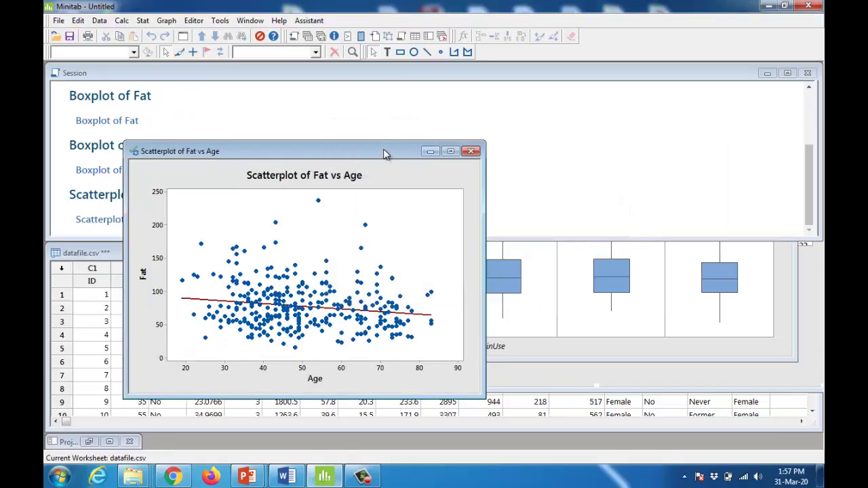
# Enlarge the Fat vs Age scatterplot window to examine its points and regression line, and move it aside.
pyautogui.moveTo(383, 153); pyautogui.dragTo(384, 66)
pyautogui.moveTo(483, 310); pyautogui.dragTo(589, 378)
pyautogui.click(225, 184)
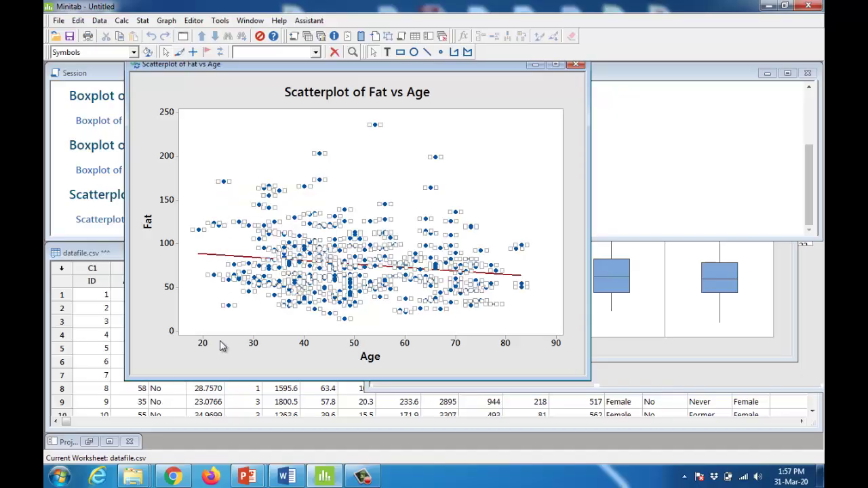
pyautogui.click(151, 188)
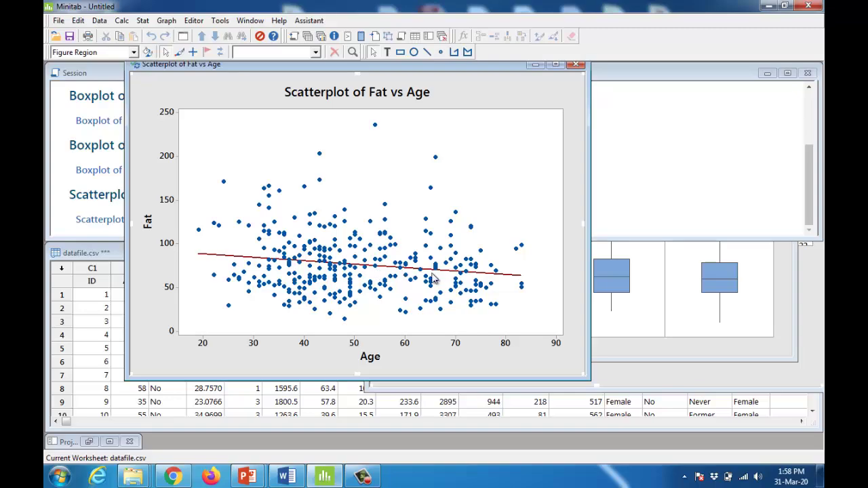
pyautogui.moveTo(258, 267)
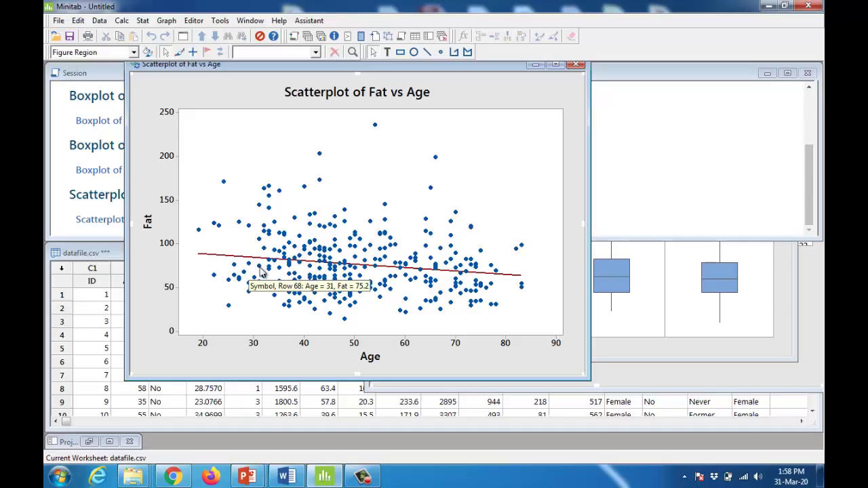
pyautogui.moveTo(467, 69); pyautogui.dragTo(591, 92)
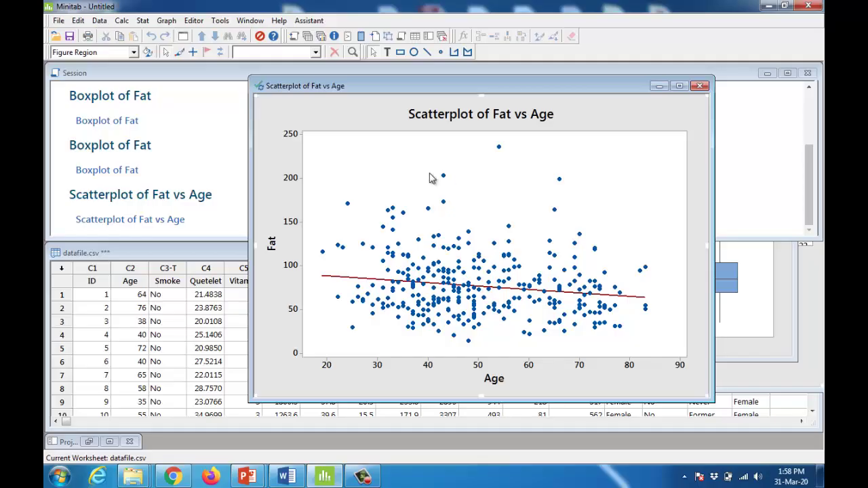
pyautogui.click(230, 116)
pyautogui.click(168, 21)
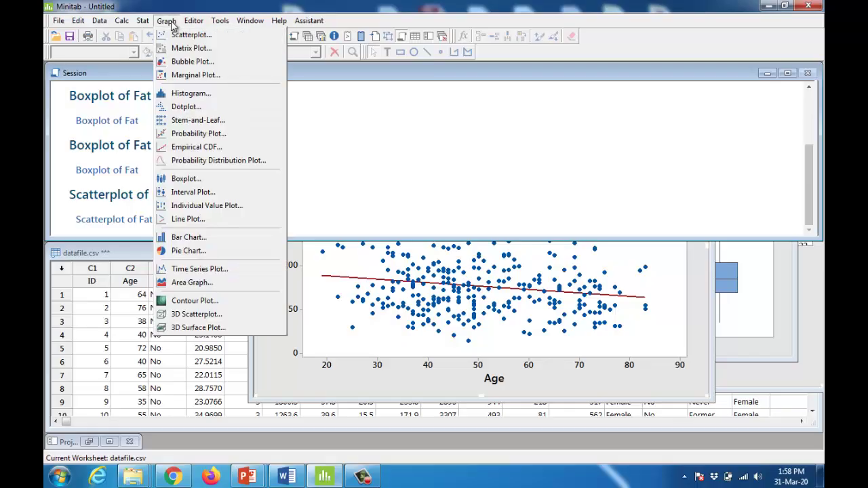
pyautogui.click(204, 237)
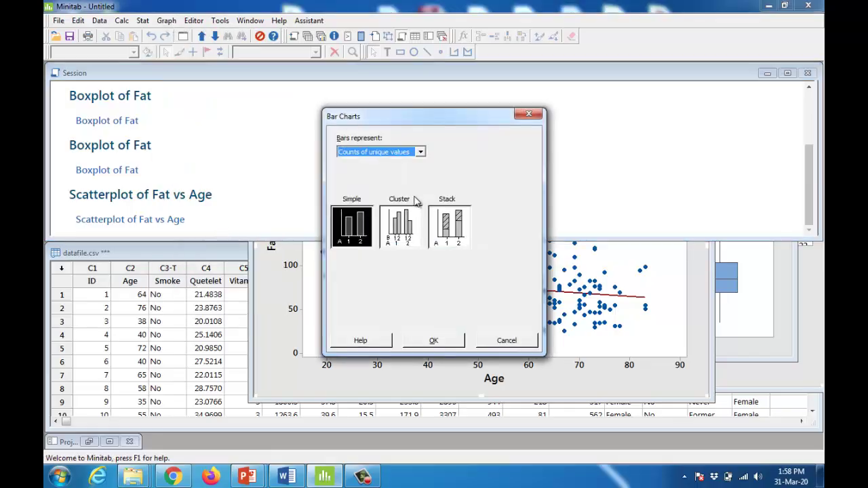
pyautogui.click(528, 114)
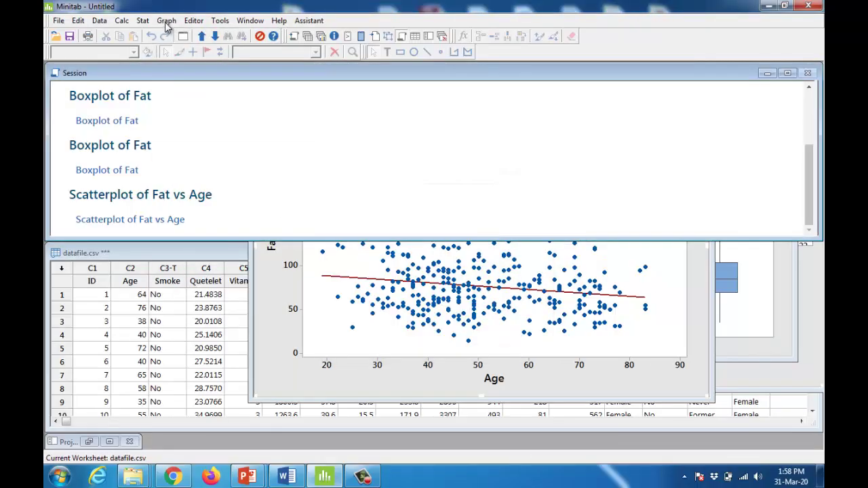
# Create a Simple bar chart of counts of unique values for the categorical variable Smoke.
pyautogui.click(166, 21)
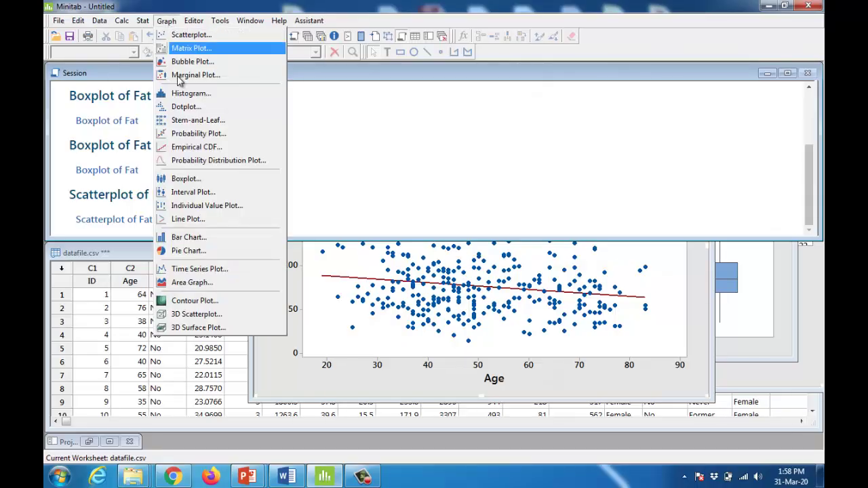
pyautogui.click(204, 237)
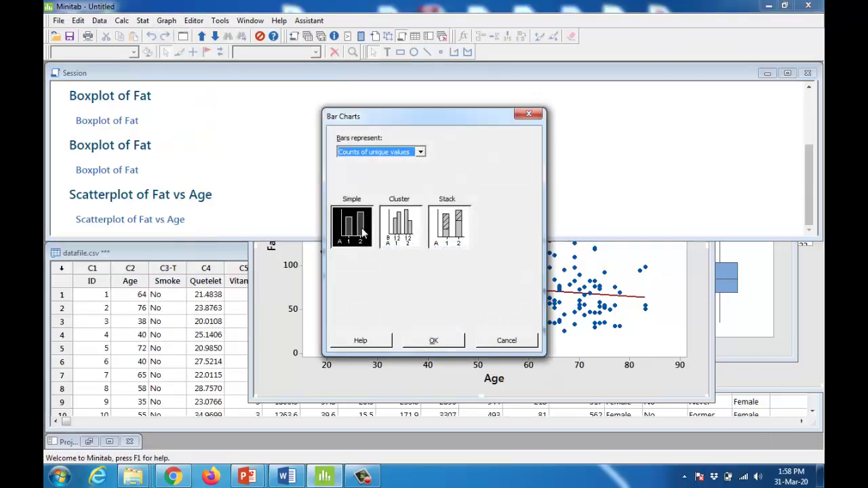
pyautogui.click(399, 231)
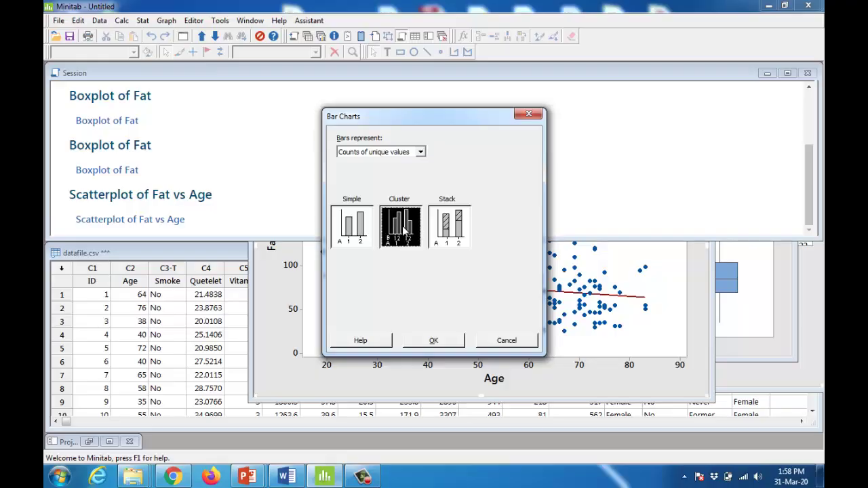
pyautogui.click(454, 242)
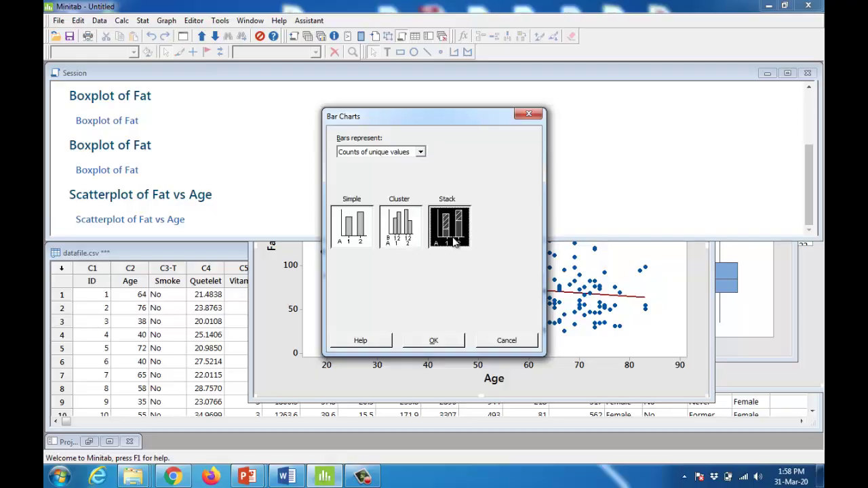
pyautogui.click(354, 233)
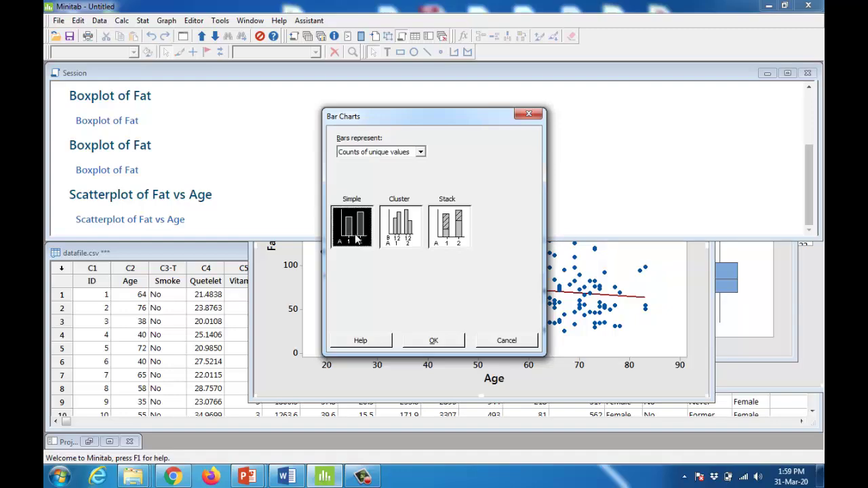
pyautogui.click(435, 342)
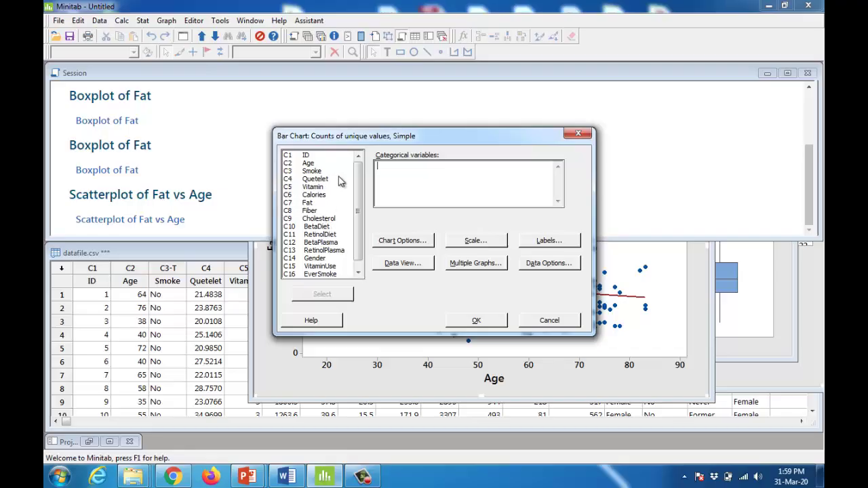
pyautogui.doubleClick(311, 171)
pyautogui.click(491, 322)
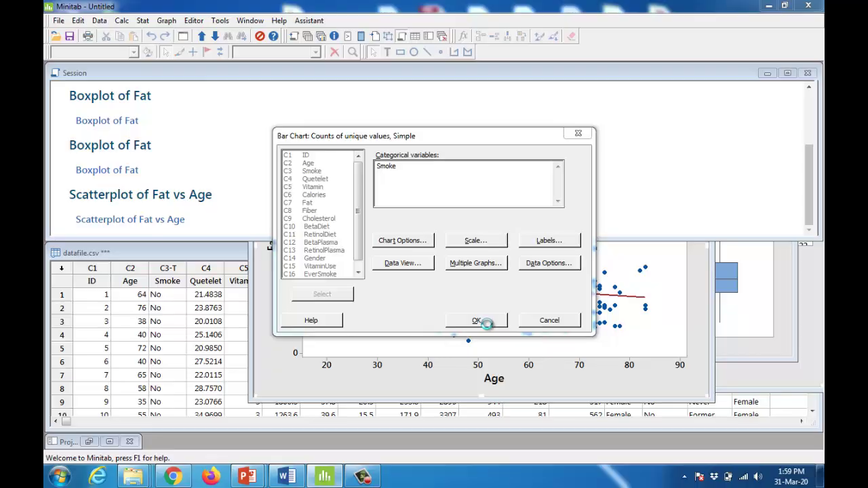
# Move the Smoke bar chart window and enlarge it to show its bars more clearly.
pyautogui.moveTo(367, 171); pyautogui.dragTo(462, 130)
pyautogui.click(513, 330)
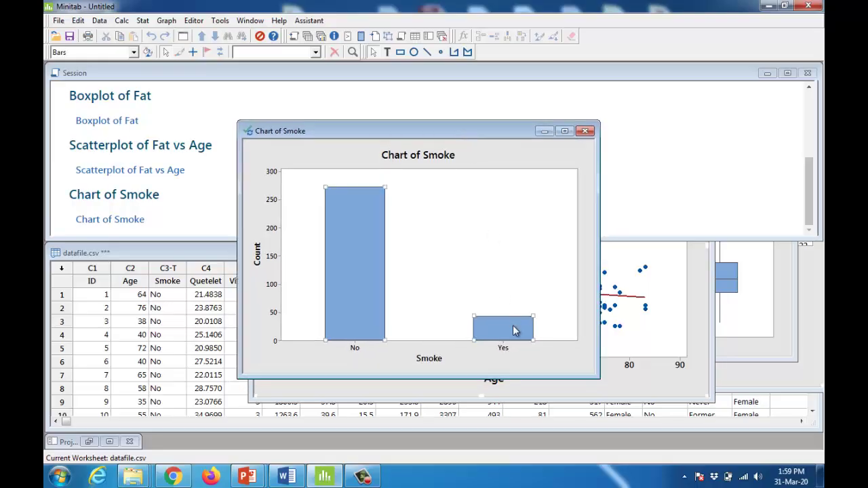
pyautogui.moveTo(599, 377); pyautogui.dragTo(677, 429)
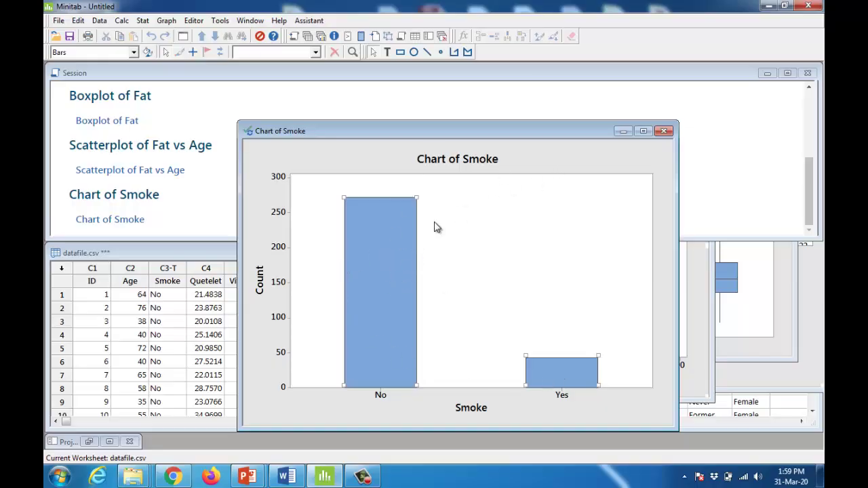
# Create a Cluster bar chart of counts of unique values with Smoke as the outermost categorical variable and Sex as the second.
pyautogui.click(167, 21)
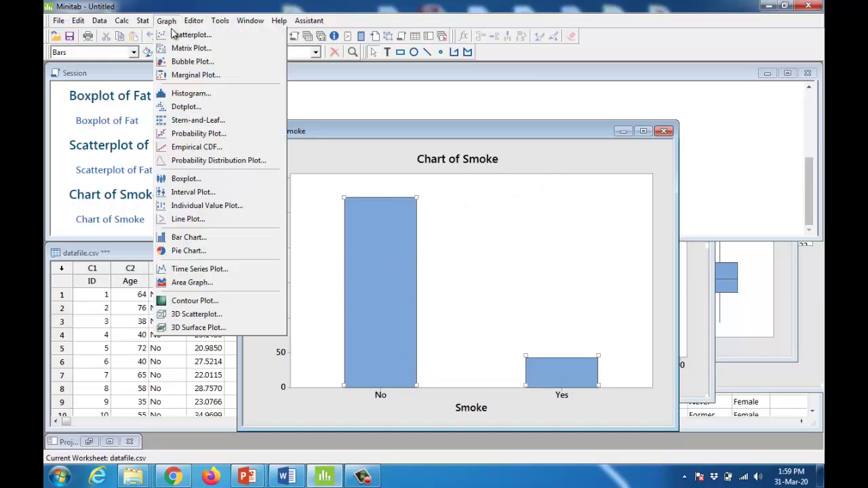
pyautogui.click(202, 242)
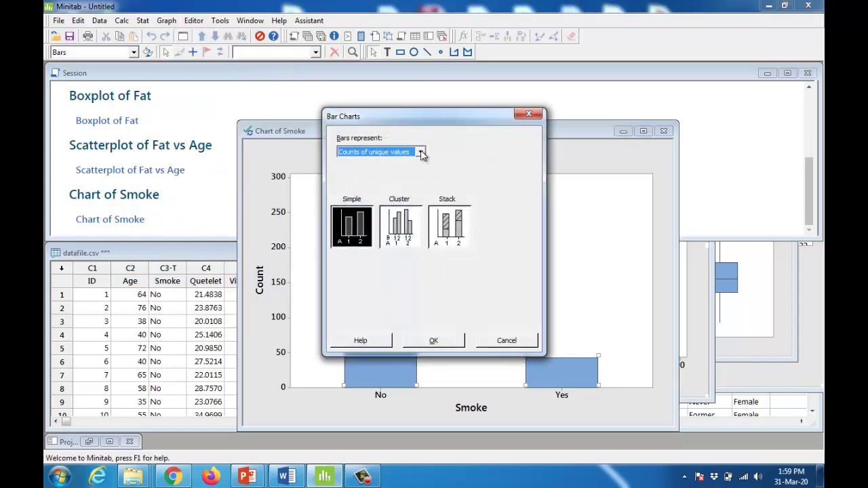
pyautogui.click(405, 232)
pyautogui.click(445, 344)
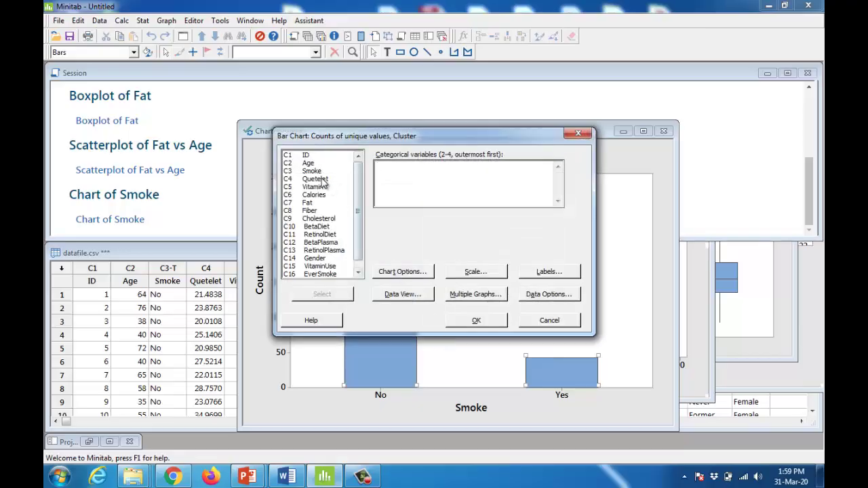
pyautogui.doubleClick(320, 171)
pyautogui.moveTo(359, 207); pyautogui.dragTo(359, 227)
pyautogui.doubleClick(324, 274)
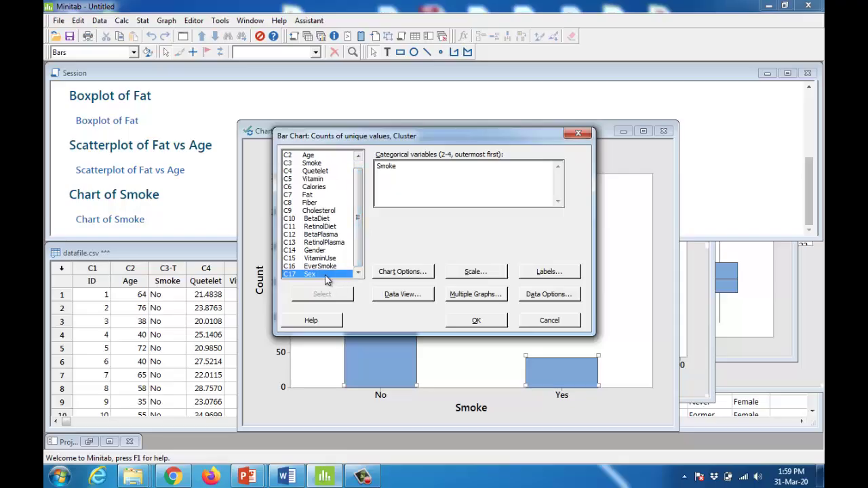
pyautogui.click(492, 321)
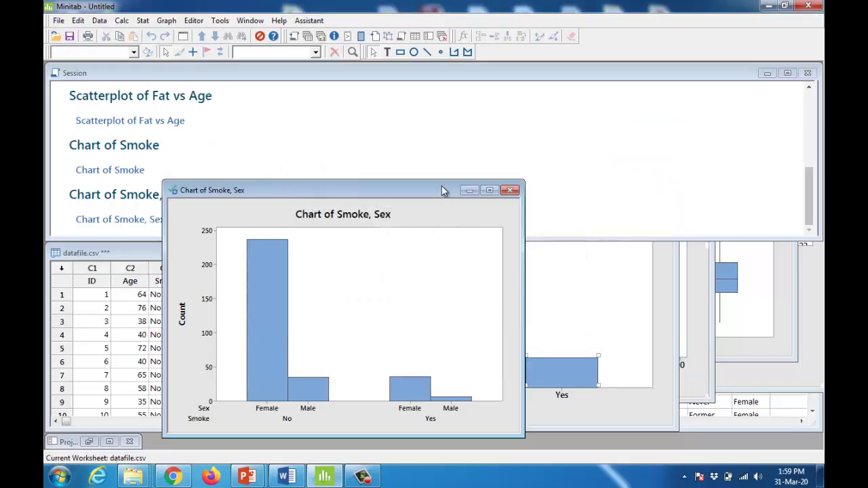
# Move the Chart of Smoke, Sex window clear of the other graphs and examine its Female and Male bars for each Smoke category.
pyautogui.moveTo(443, 187); pyautogui.dragTo(484, 98)
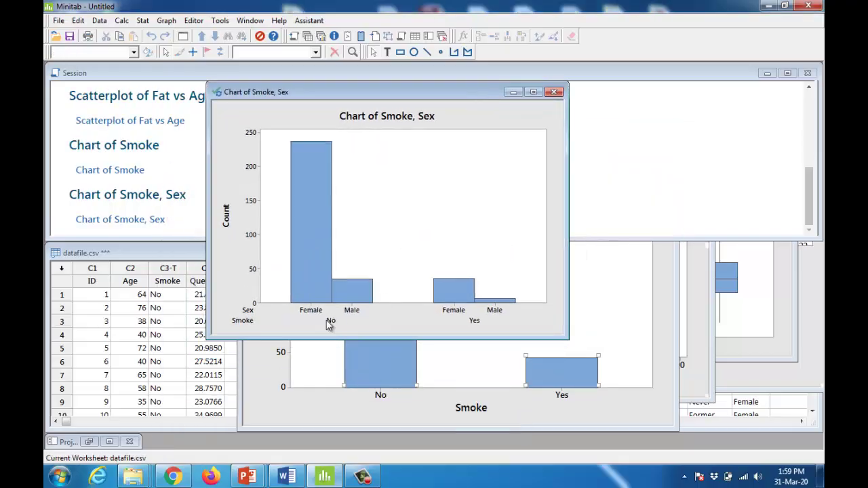
pyautogui.click(456, 293)
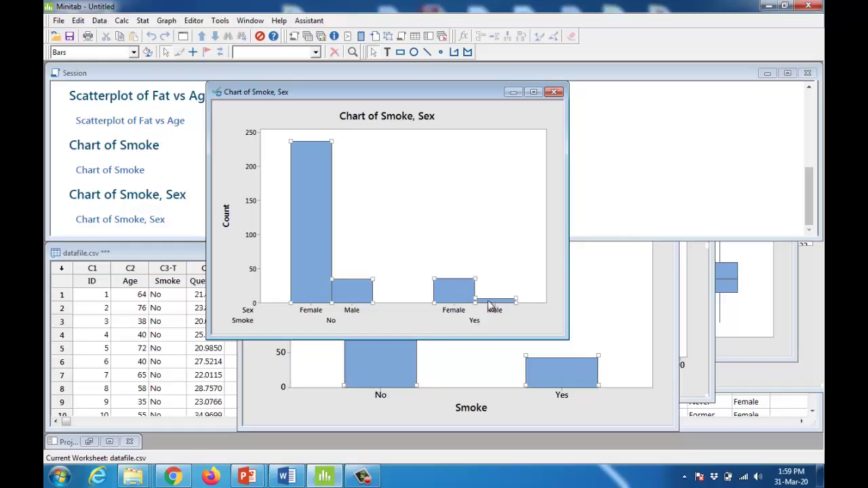
pyautogui.click(321, 221)
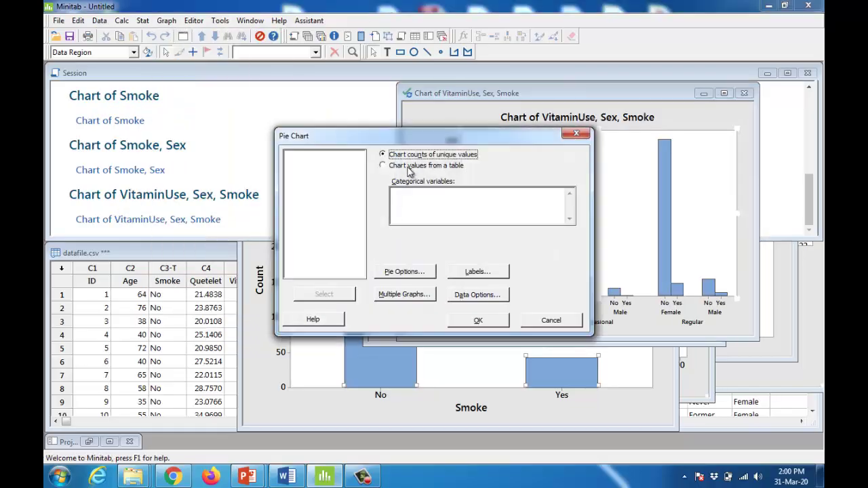
# Create a pie chart of counts of unique values for the categorical variable VitaminUse and reposition its window.
pyautogui.click(418, 220)
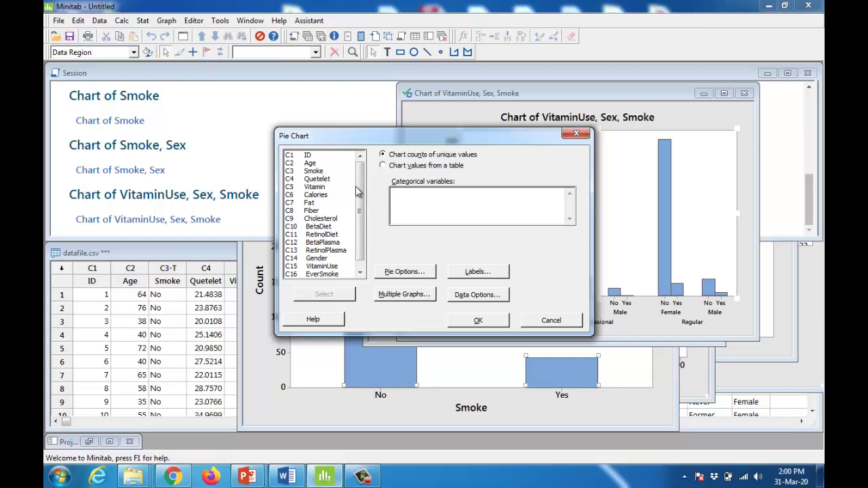
pyautogui.scroll(-1, 357, 192)
pyautogui.doubleClick(322, 259)
pyautogui.click(478, 321)
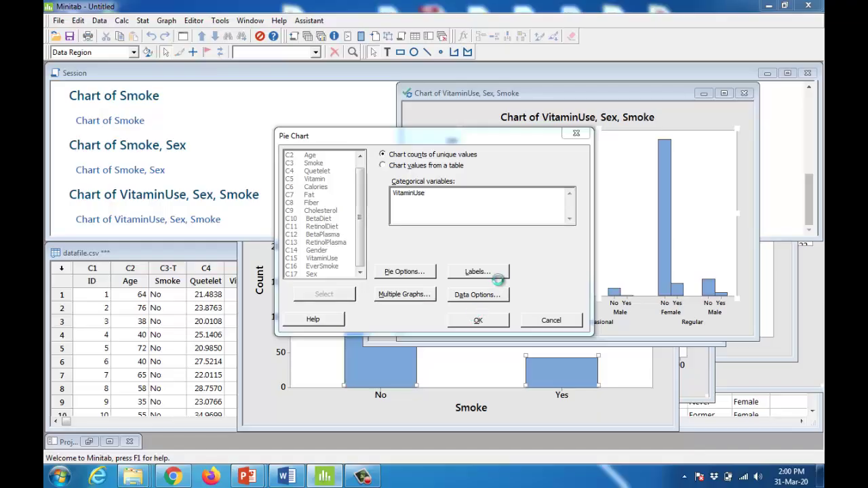
pyautogui.moveTo(466, 220); pyautogui.dragTo(450, 66)
# Review the pie's editing settings for fill pattern, slice order and exploding, and close them.
pyautogui.click(432, 183)
pyautogui.rightClick(447, 178)
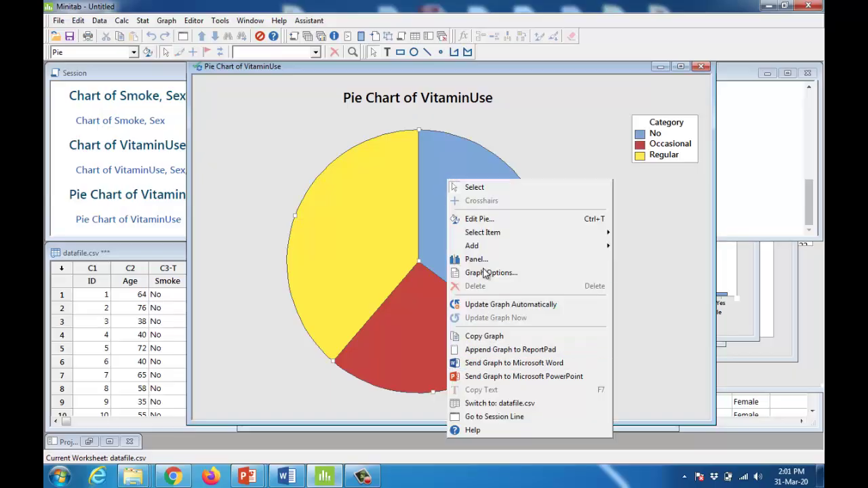
pyautogui.click(484, 221)
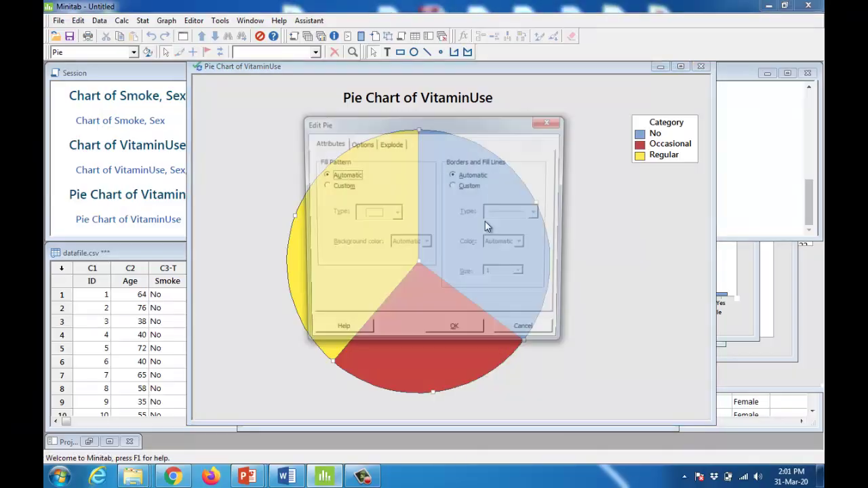
pyautogui.click(341, 186)
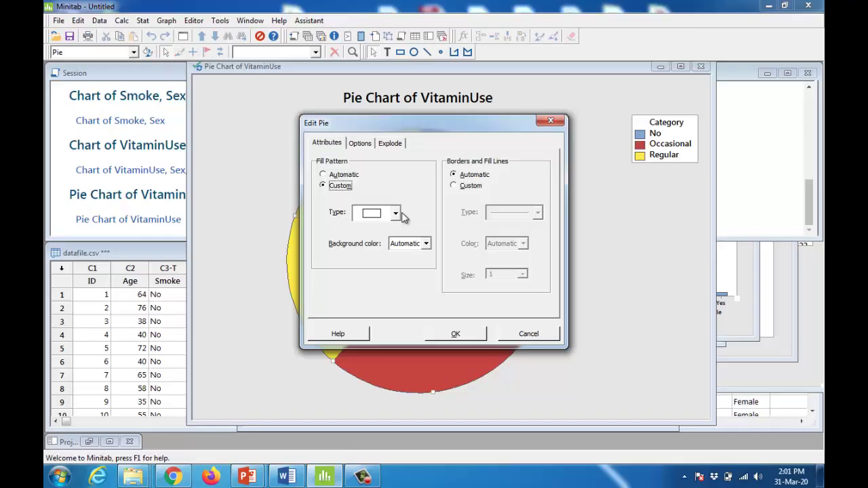
pyautogui.click(360, 144)
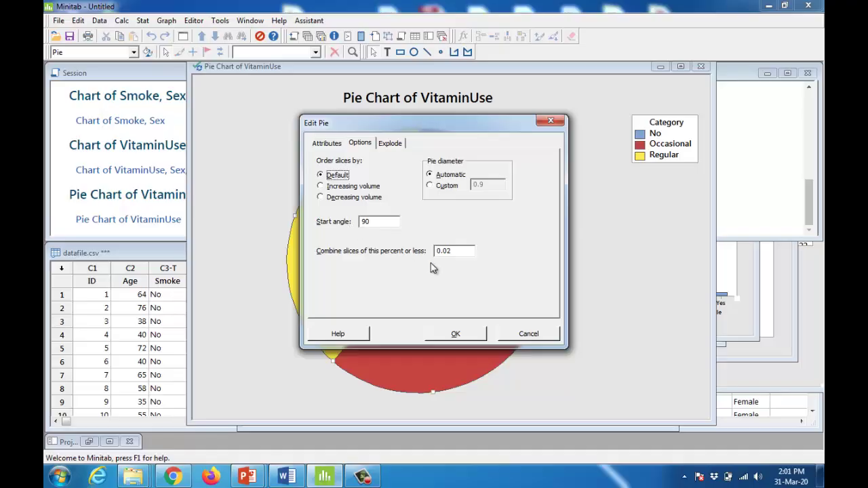
pyautogui.moveTo(512, 122); pyautogui.dragTo(560, 124)
pyautogui.click(437, 145)
pyautogui.click(407, 145)
pyautogui.click(374, 145)
pyautogui.click(405, 146)
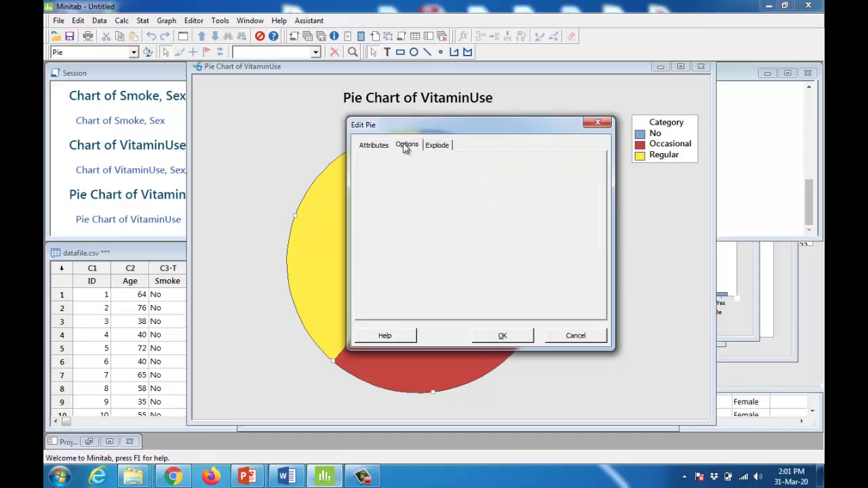
pyautogui.click(433, 145)
pyautogui.click(598, 123)
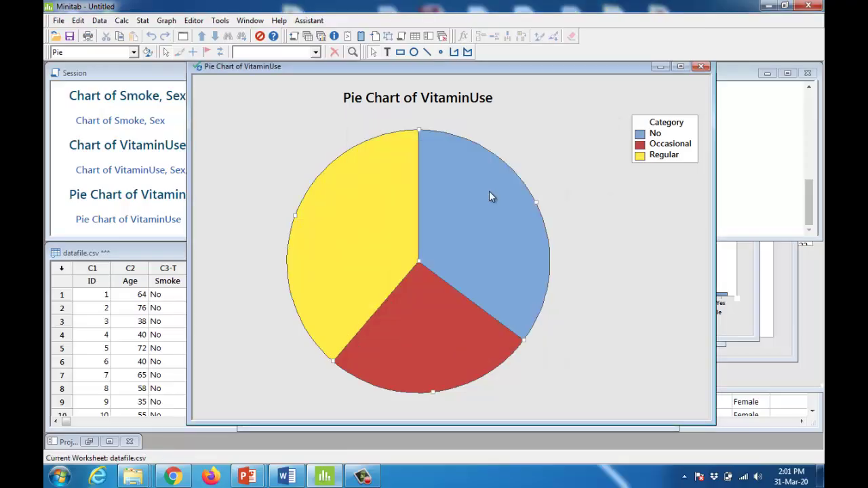
# Add slice labels showing category name, frequency and percent to the VitaminUse pie chart, and adjust the placement of its window.
pyautogui.rightClick(483, 193)
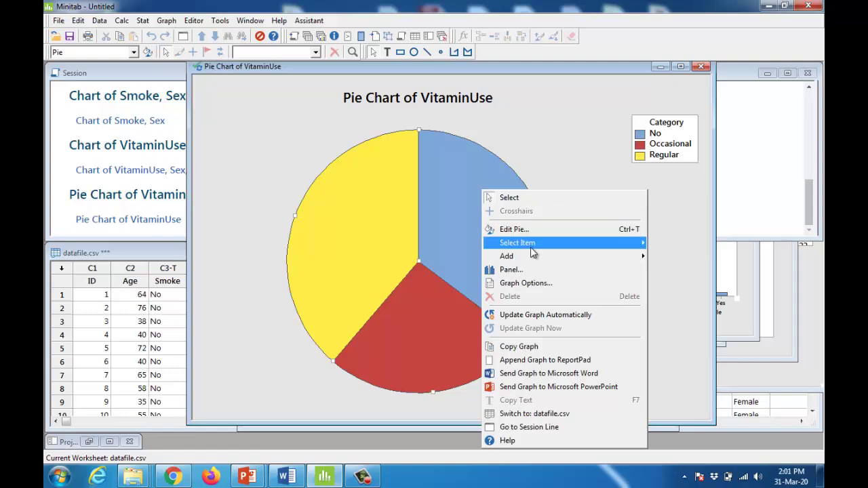
pyautogui.moveTo(537, 258)
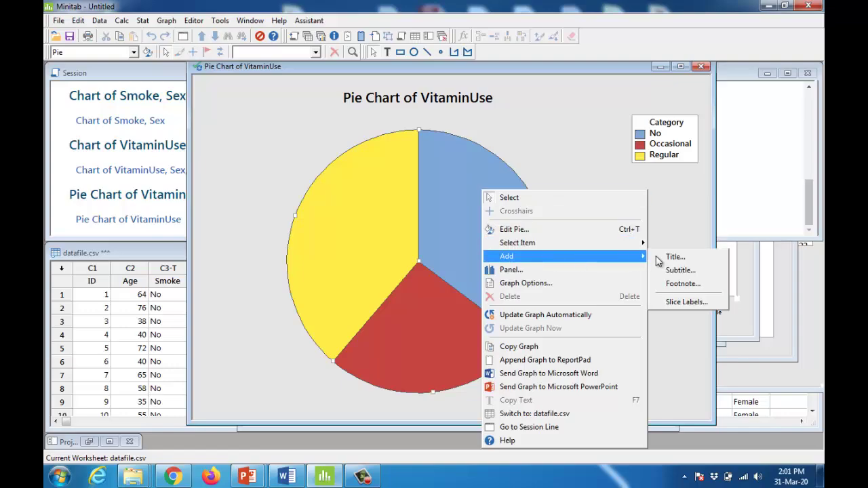
pyautogui.click(693, 303)
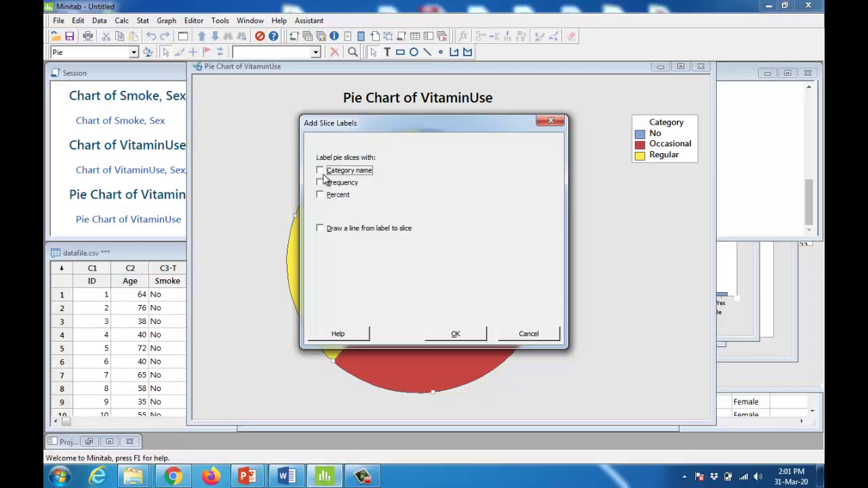
pyautogui.click(320, 170)
pyautogui.moveTo(352, 128); pyautogui.dragTo(587, 135)
pyautogui.click(556, 191)
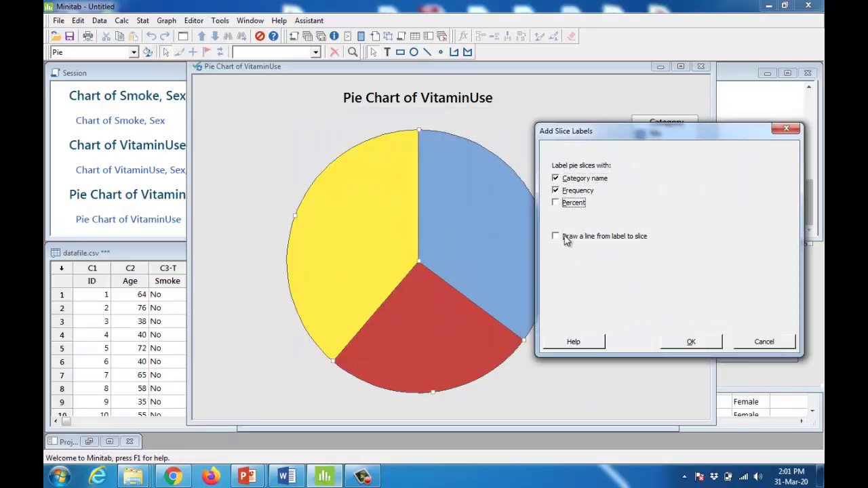
pyautogui.click(678, 342)
pyautogui.click(616, 242)
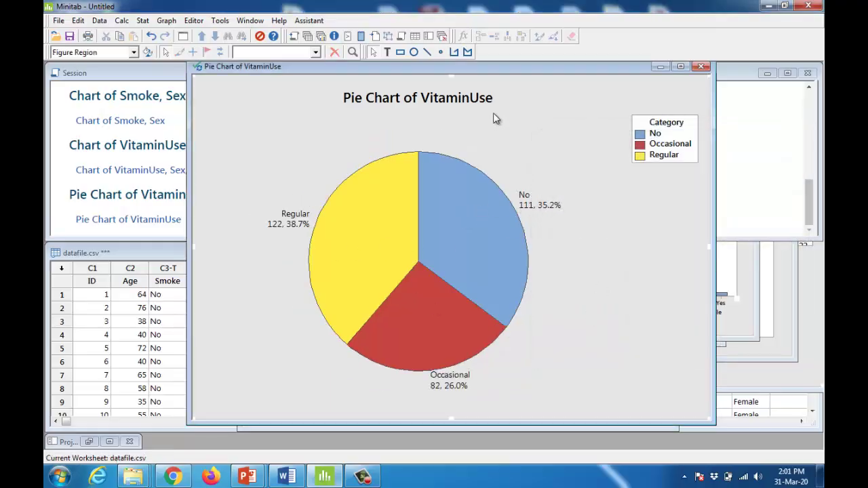
pyautogui.moveTo(506, 67); pyautogui.dragTo(505, 94)
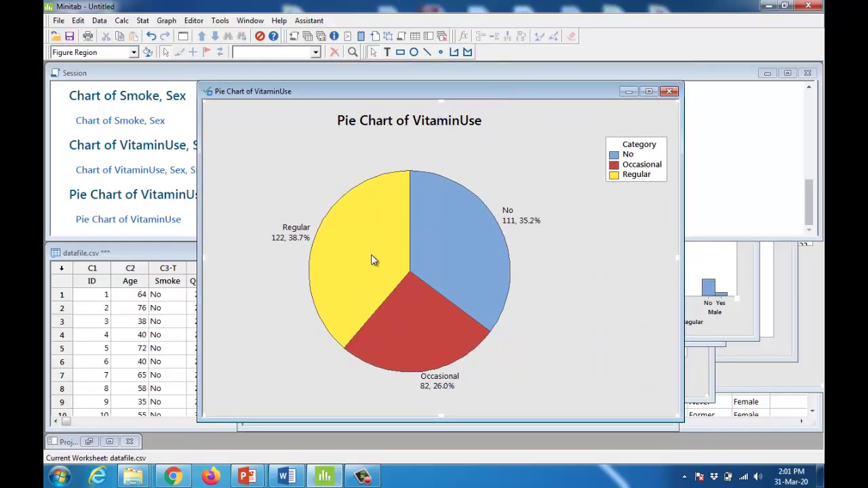
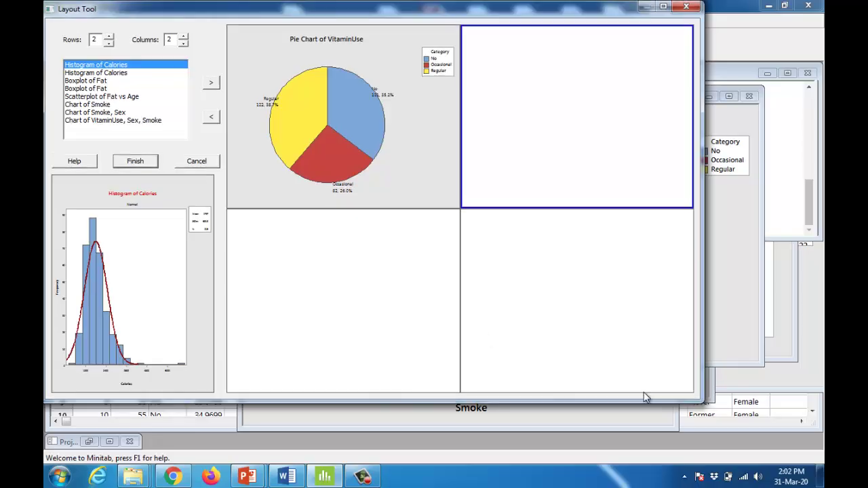
# Enlarge the Layout Tool window and set the graph layout to 2 rows and 3 columns.
pyautogui.moveTo(700, 400); pyautogui.dragTo(820, 460)
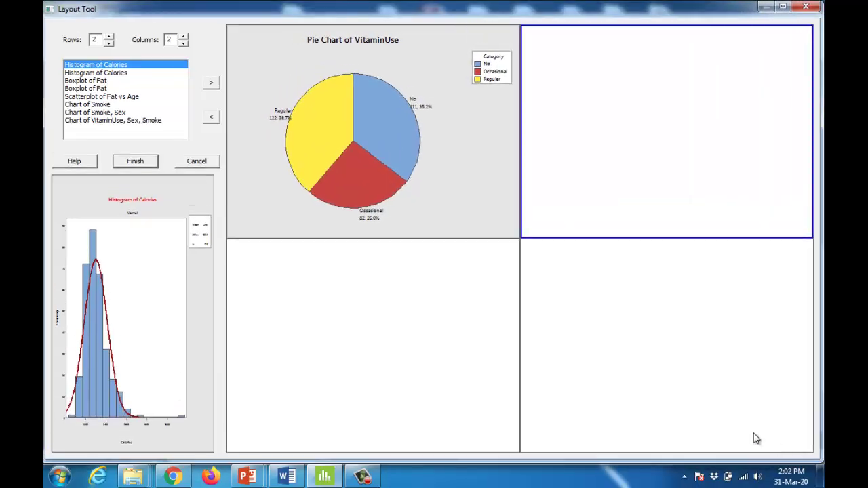
pyautogui.click(109, 38)
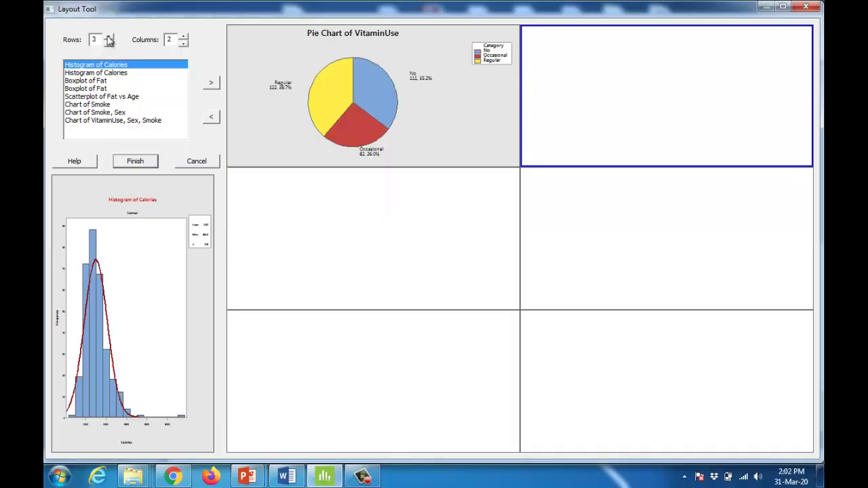
pyautogui.click(109, 38)
pyautogui.click(109, 37)
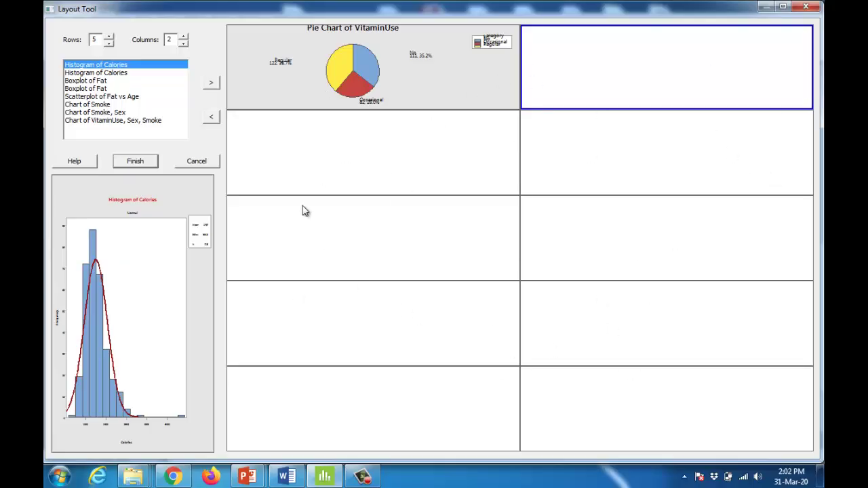
pyautogui.click(108, 44)
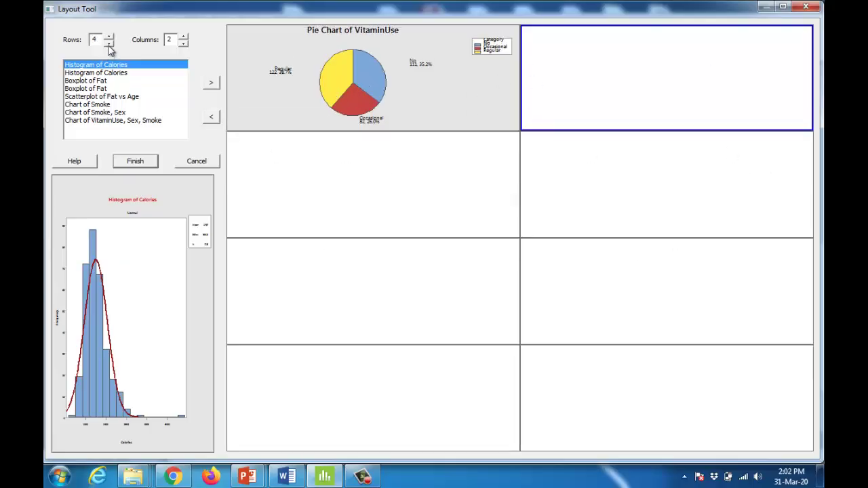
pyautogui.click(109, 44)
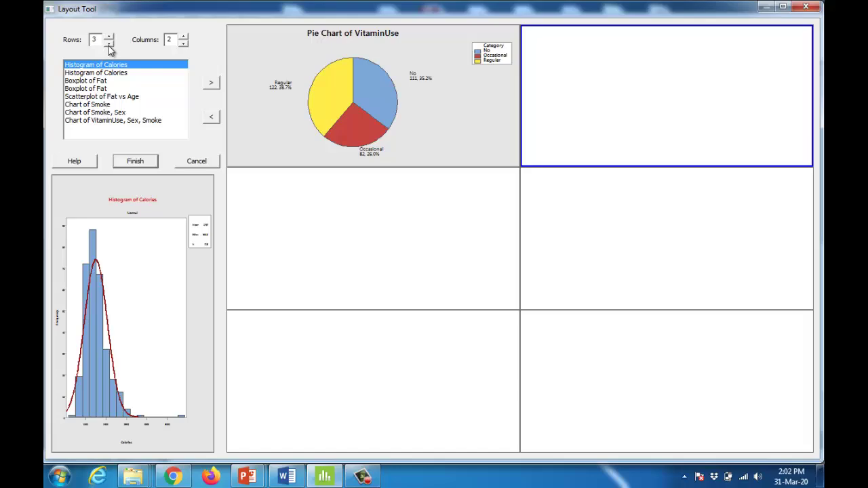
pyautogui.click(183, 44)
pyautogui.click(183, 38)
pyautogui.click(183, 37)
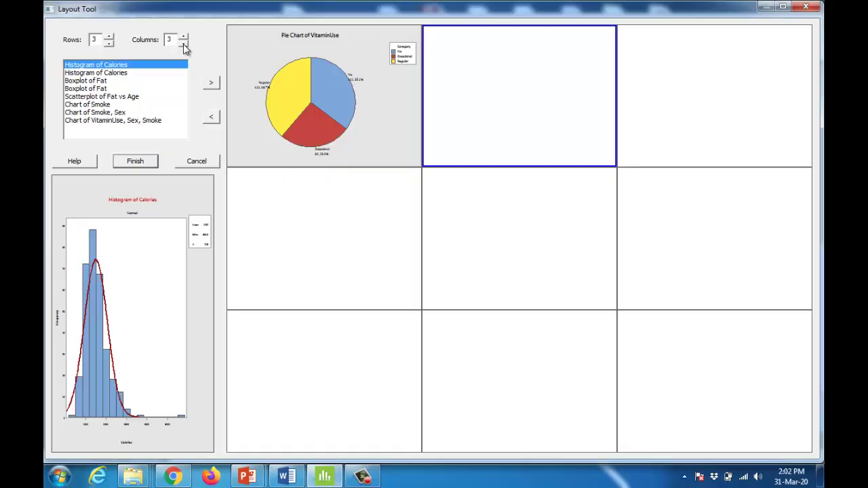
pyautogui.click(109, 44)
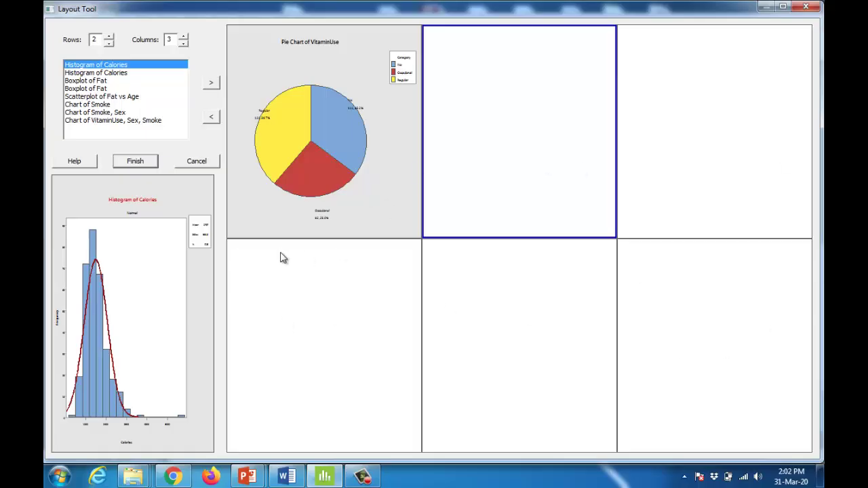
# Preview the available histogram, boxplot and scatterplot graphs, and place Chart of Smoke in the middle cell of the layout's second row.
pyautogui.click(92, 73)
pyautogui.click(93, 81)
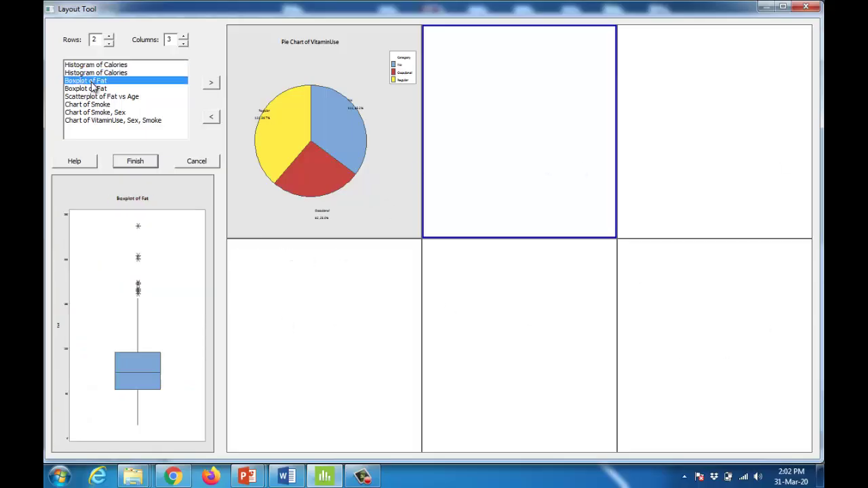
pyautogui.click(92, 89)
pyautogui.click(93, 96)
pyautogui.click(88, 105)
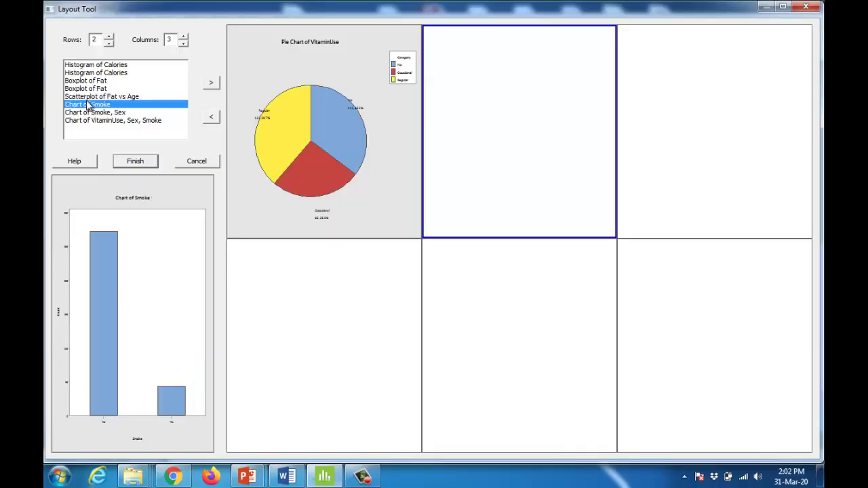
pyautogui.click(87, 100)
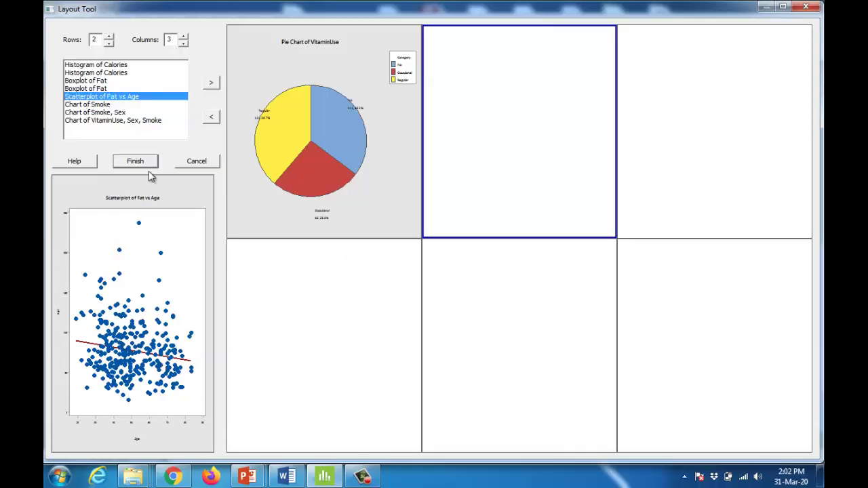
pyautogui.click(520, 353)
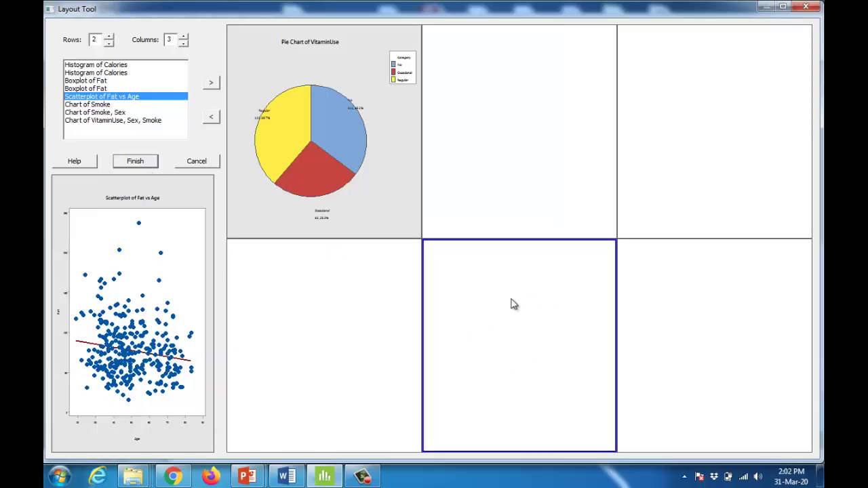
pyautogui.click(101, 105)
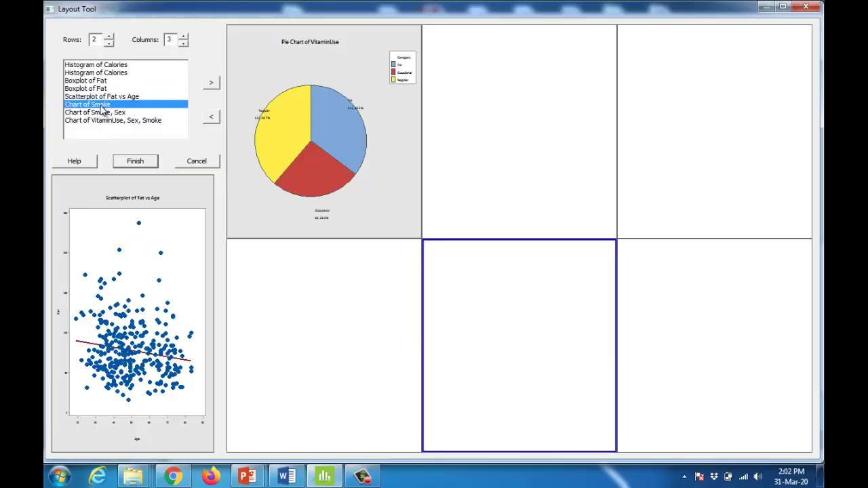
pyautogui.click(211, 83)
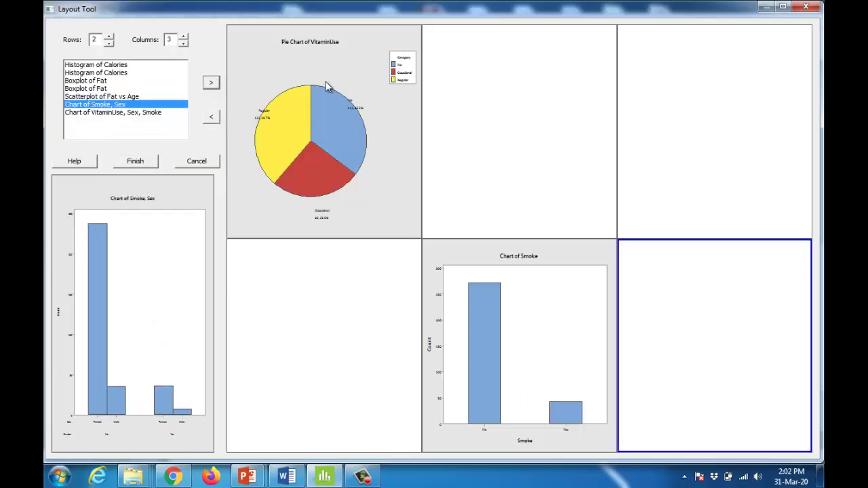
# Move the VitaminUse pie chart to the second row's third cell and add Chart of VitaminUse, Sex, Smoke to the first row's middle cell.
pyautogui.moveTo(305, 74); pyautogui.dragTo(600, 93)
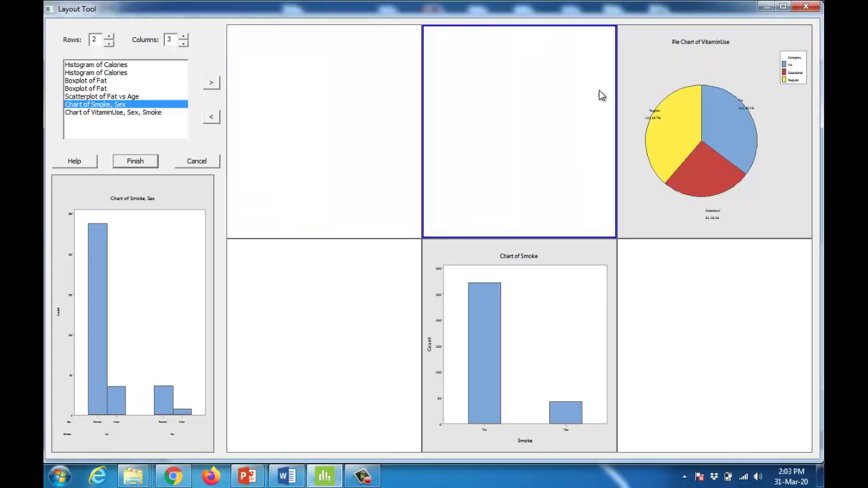
pyautogui.click(661, 62)
pyautogui.moveTo(539, 76); pyautogui.dragTo(339, 131)
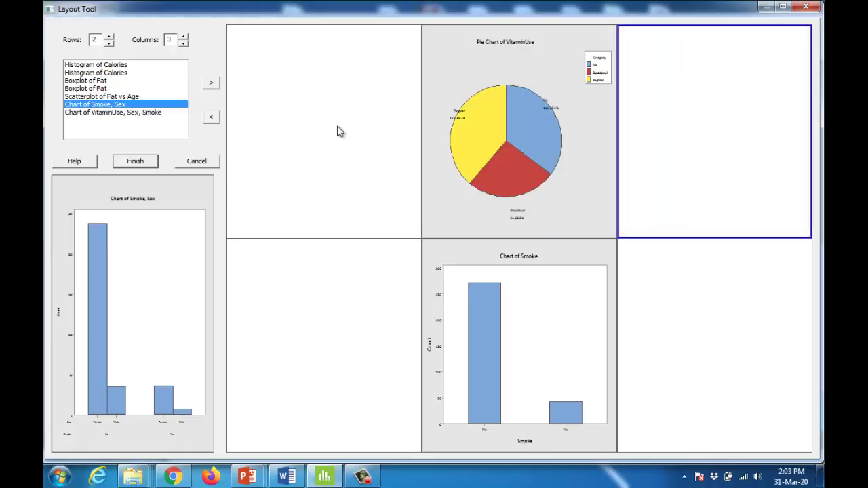
pyautogui.moveTo(476, 74); pyautogui.dragTo(663, 316)
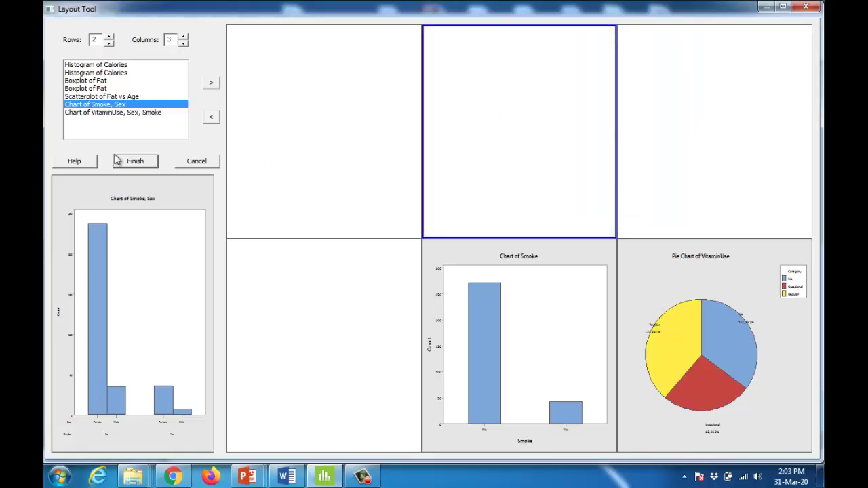
pyautogui.click(132, 115)
pyautogui.click(212, 83)
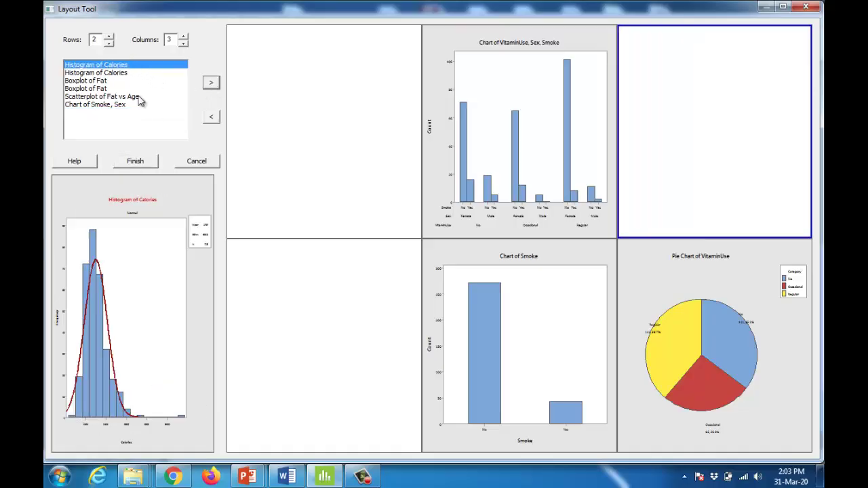
# Place the VitaminUse-panelled Histogram of Calories in the first row's first cell and the panelled Boxplot of Fat in its middle cell.
pyautogui.click(277, 121)
pyautogui.click(103, 80)
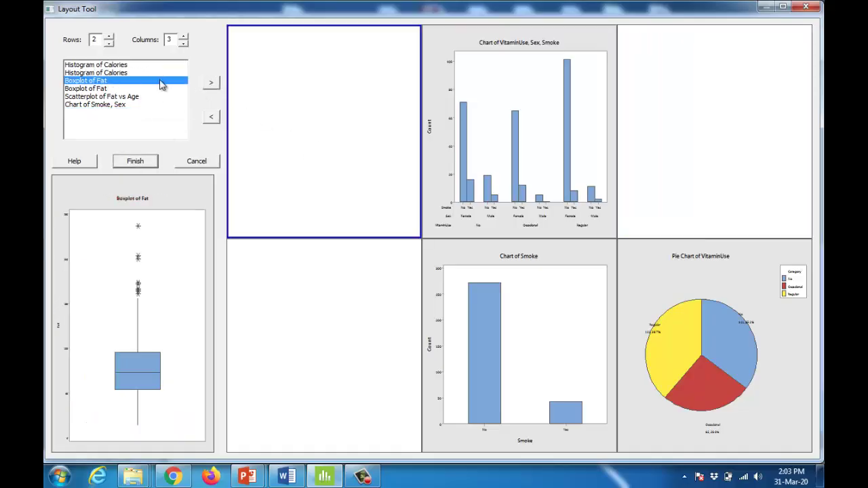
pyautogui.click(166, 73)
pyautogui.click(211, 82)
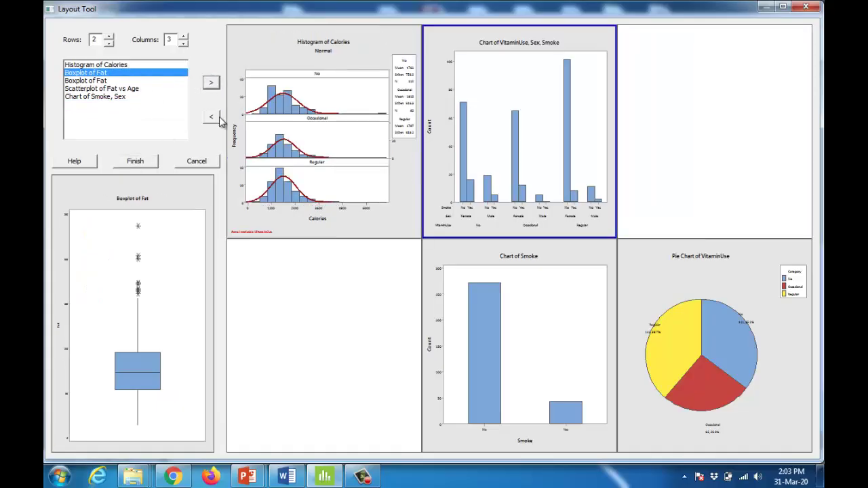
pyautogui.click(116, 81)
pyautogui.click(210, 82)
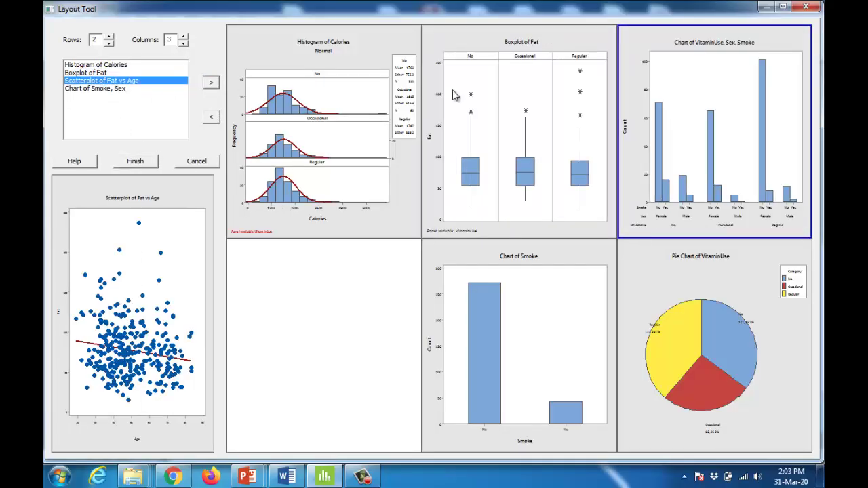
# Try the Boxplot of Fat in the second row's first cell, and return it to the first row's middle cell.
pyautogui.moveTo(461, 166); pyautogui.dragTo(371, 330)
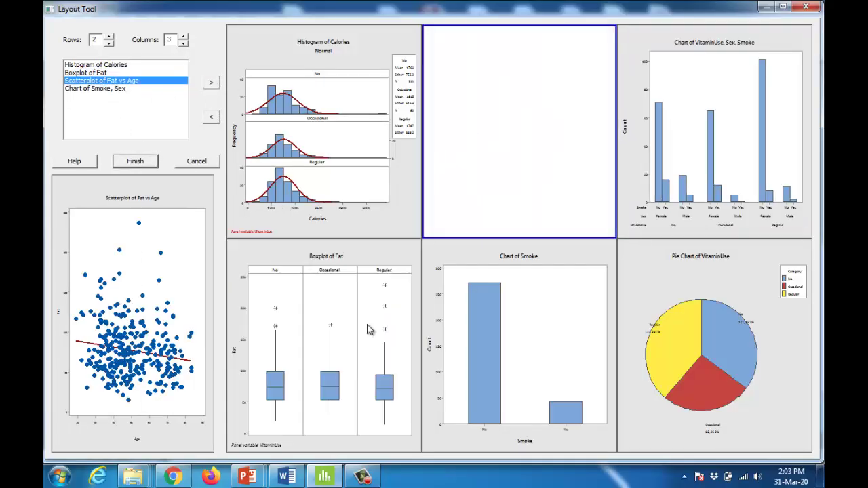
pyautogui.click(325, 366)
pyautogui.moveTo(436, 179); pyautogui.dragTo(494, 135)
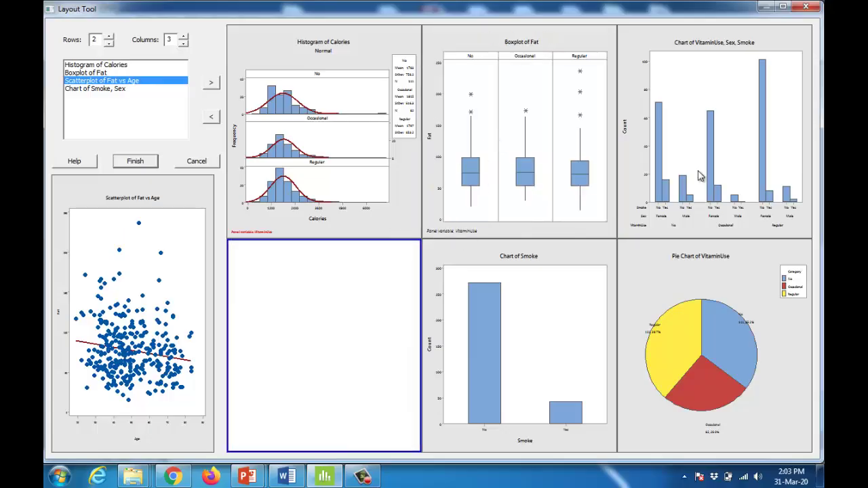
# Move Chart of VitaminUse, Sex, Smoke to the second row's first cell, fill the vacated cell with Chart of Smoke, Sex, and finish the layout.
pyautogui.moveTo(700, 176); pyautogui.dragTo(328, 371)
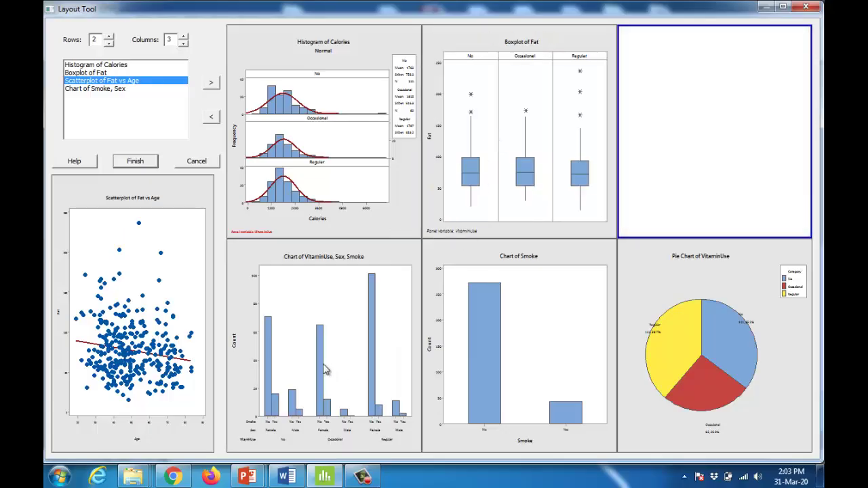
pyautogui.click(95, 89)
pyautogui.click(211, 82)
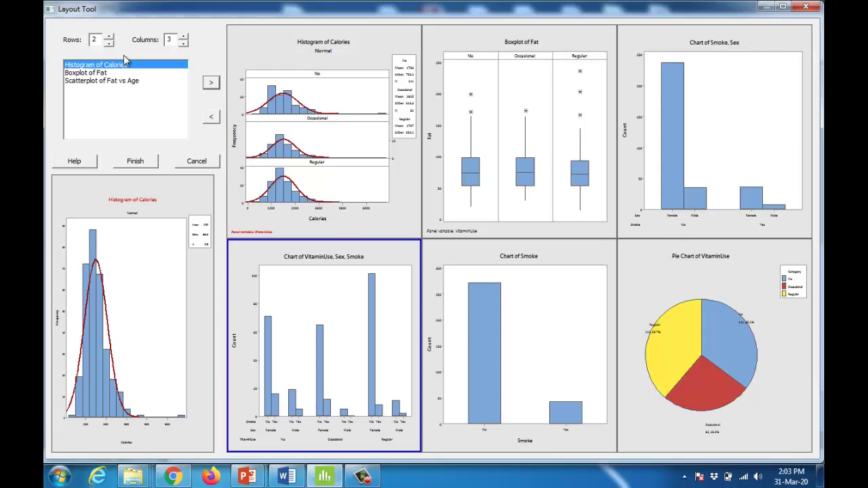
pyautogui.click(139, 166)
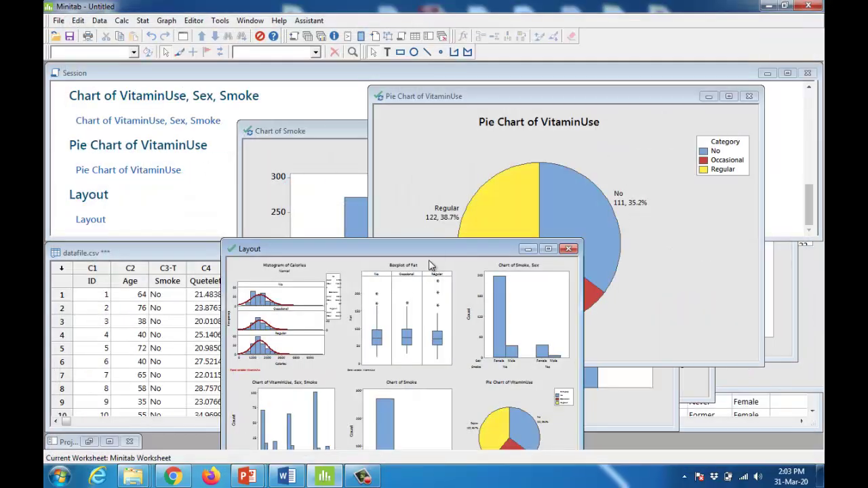
# Maximize the finished layout graph and save it as Layout.jpg in JPEG 24 bit color format in the Online Lectures folder.
pyautogui.doubleClick(462, 250)
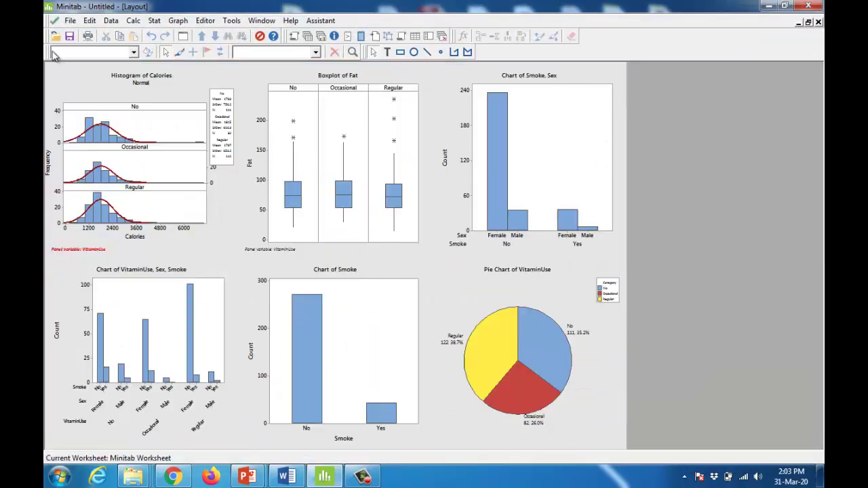
pyautogui.click(69, 21)
pyautogui.click(103, 99)
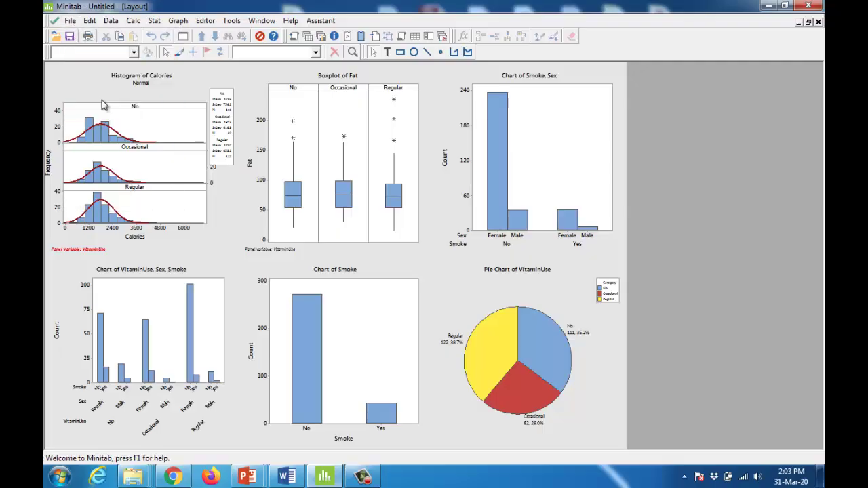
pyautogui.click(237, 115)
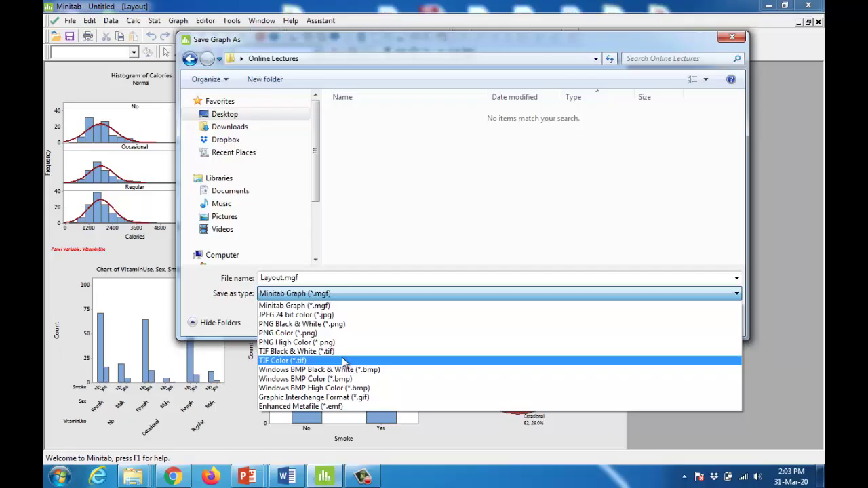
pyautogui.click(338, 314)
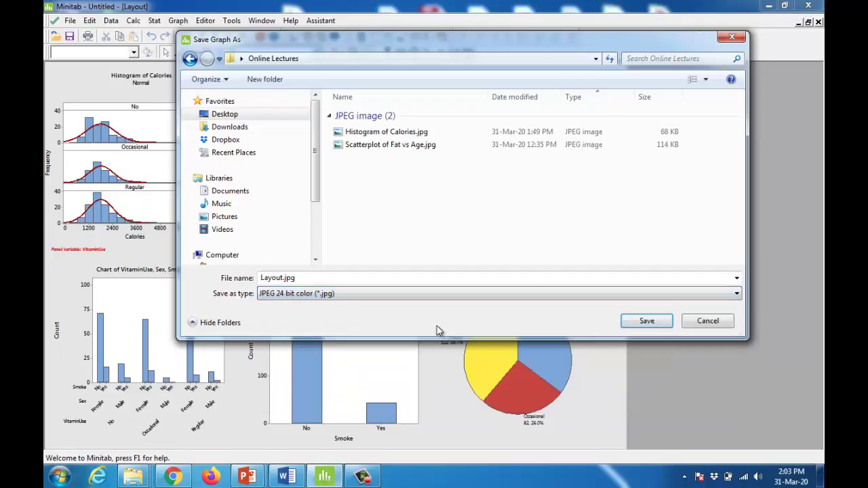
pyautogui.click(654, 320)
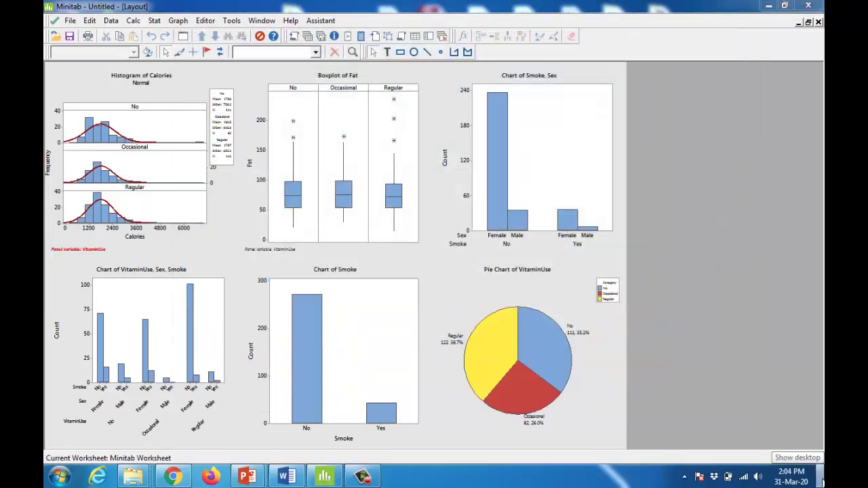
# Show the desktop and open Layout.jpg from the Online Lectures folder in Windows Photo Viewer to inspect the saved layout.
pyautogui.click(819, 476)
pyautogui.doubleClick(202, 160)
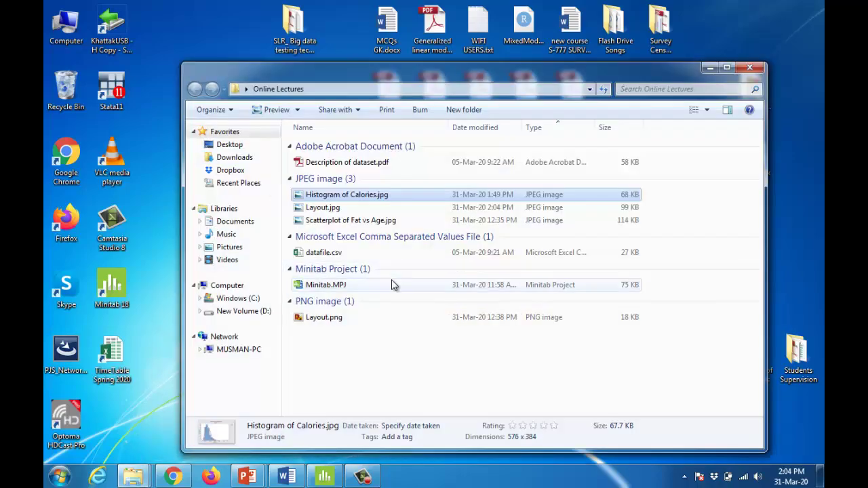
pyautogui.doubleClick(323, 207)
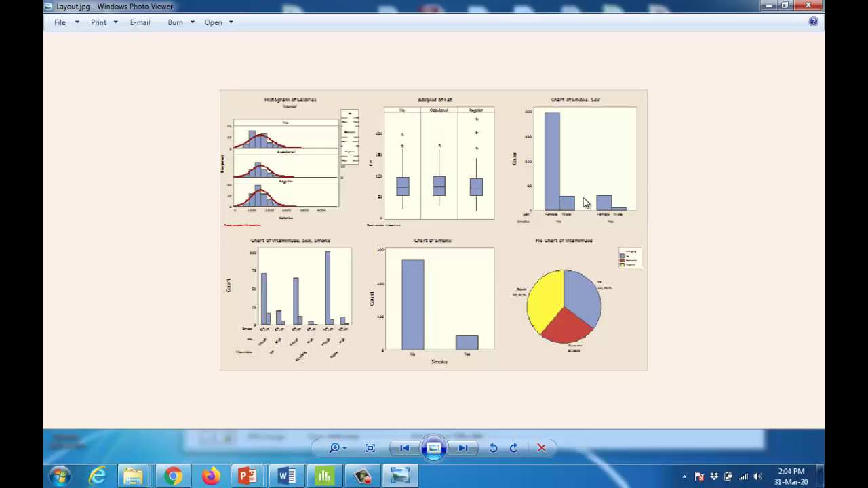
pyautogui.scroll(-1, 584, 204)
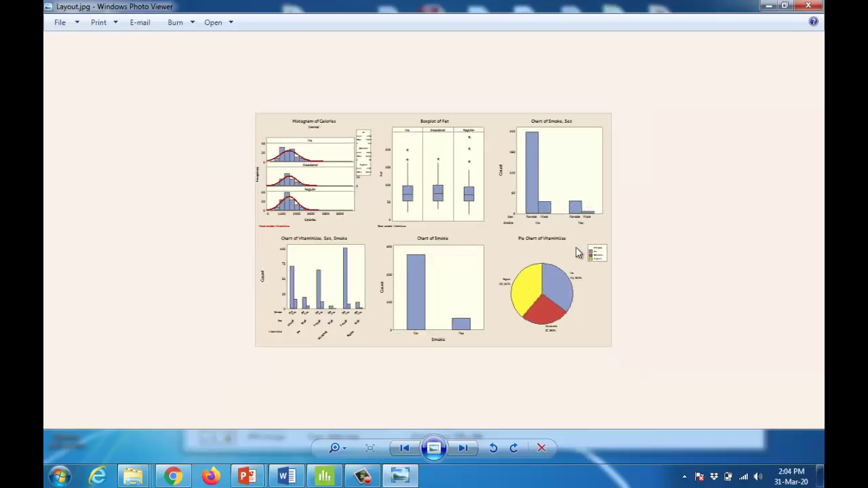